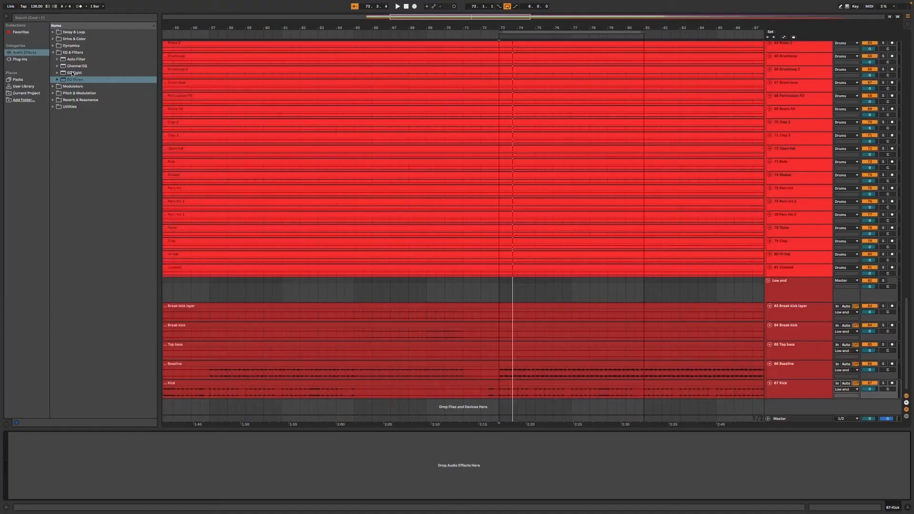
- Add an EQ Eight followed by a Compressor to the Kick track's empty device chain
left_click(72, 72)
double_click(71, 73)
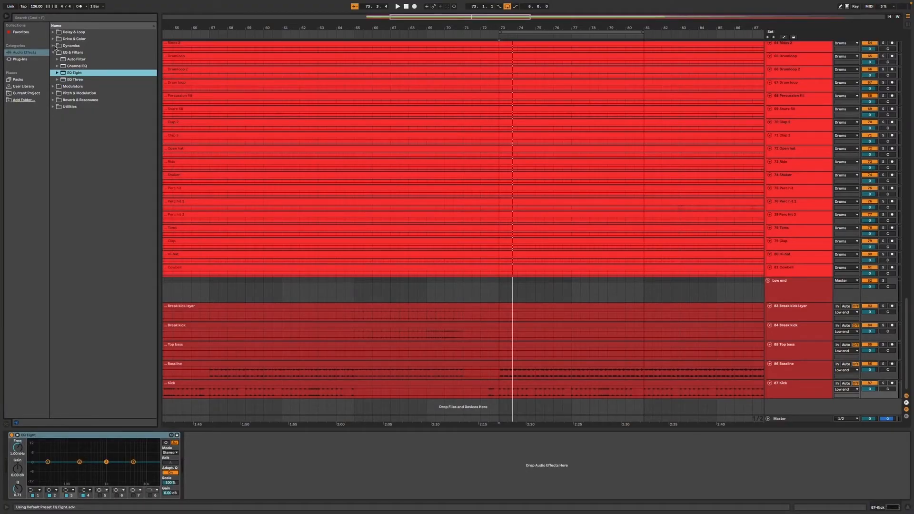
left_click(53, 46)
left_click(71, 53)
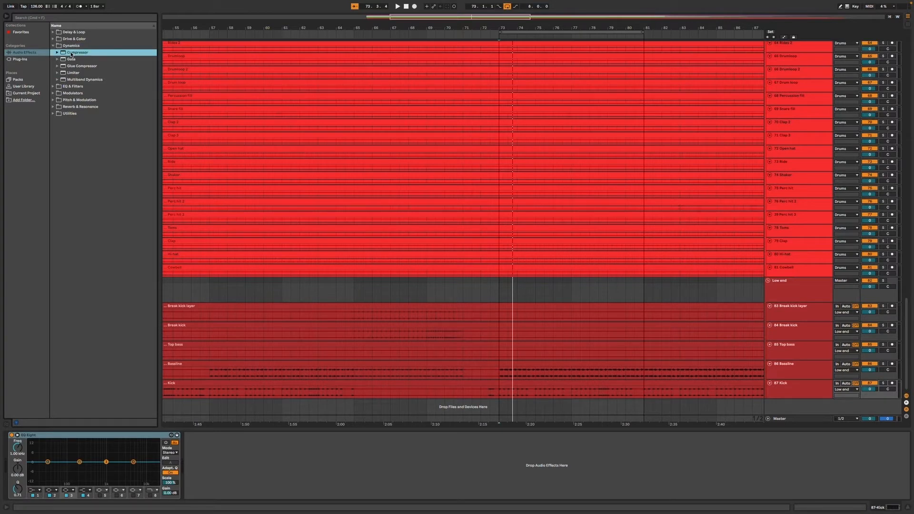
double_click(71, 53)
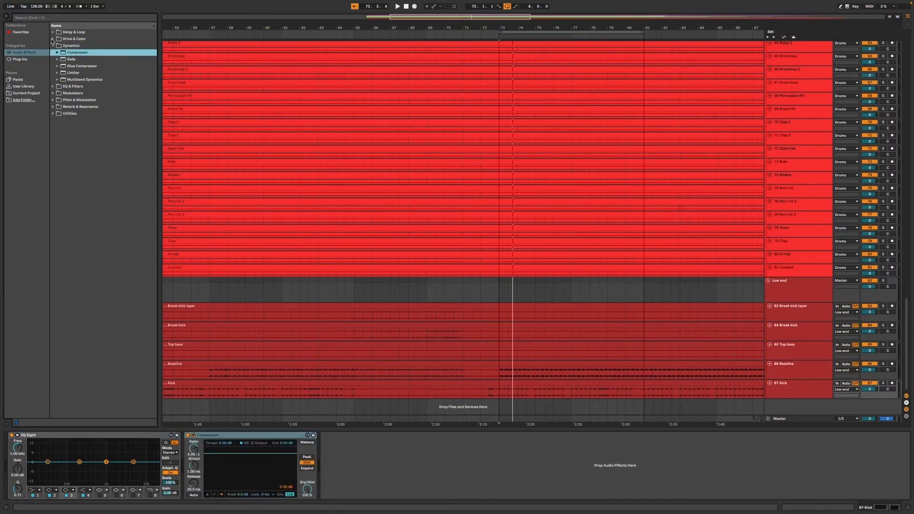
- Add a Saturator at the end of the Kick chain and place a copy of EQ Eight between the Compressor and Saturator
left_click(53, 39)
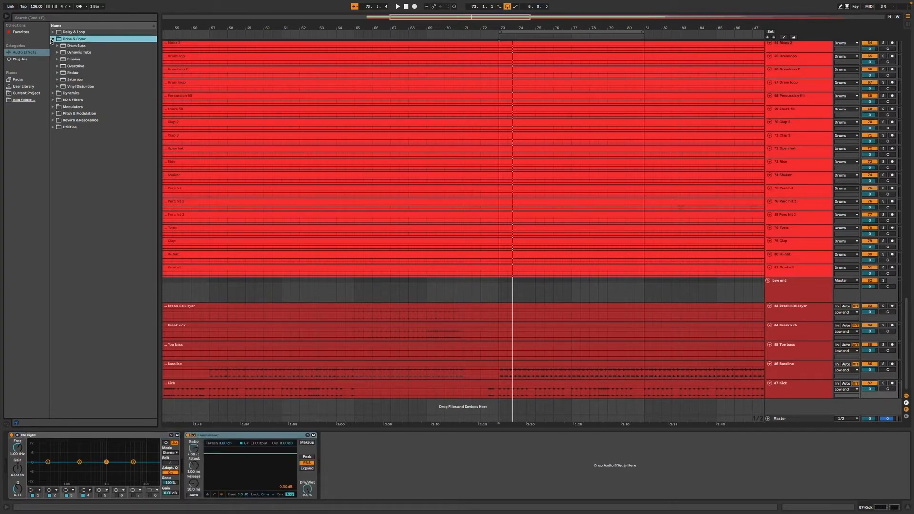
left_click(73, 79)
double_click(73, 79)
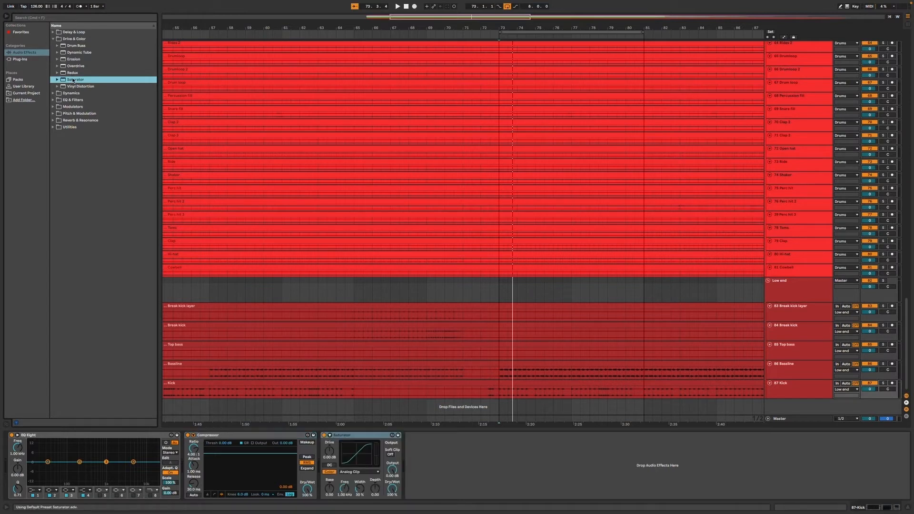
left_click(73, 436)
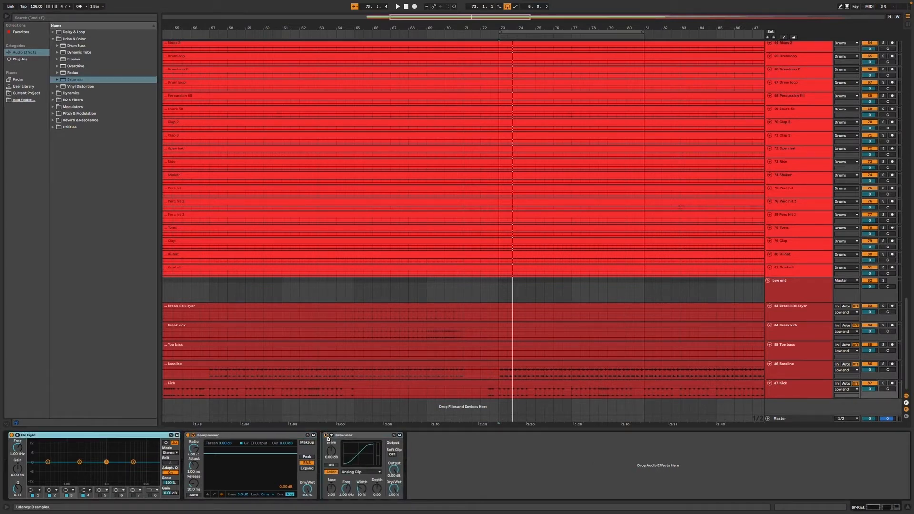
left_click_drag(321, 445, 320, 443)
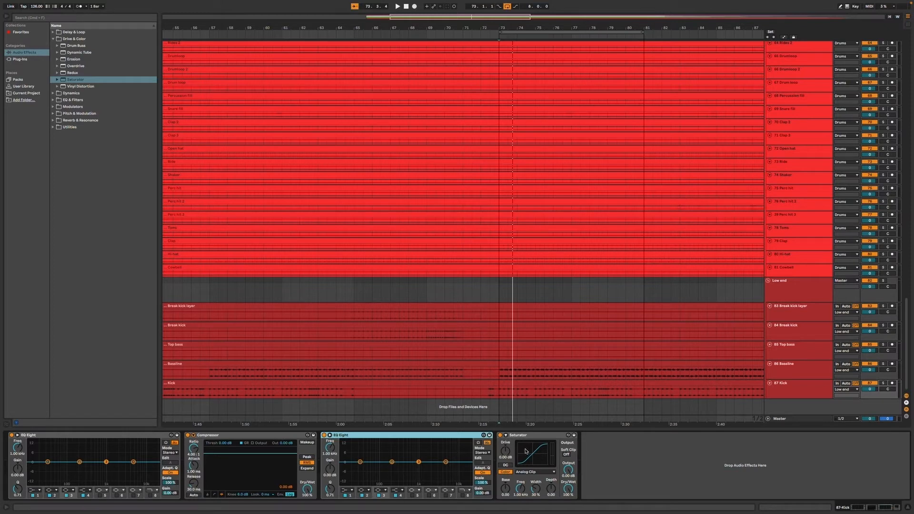
left_click(70, 435)
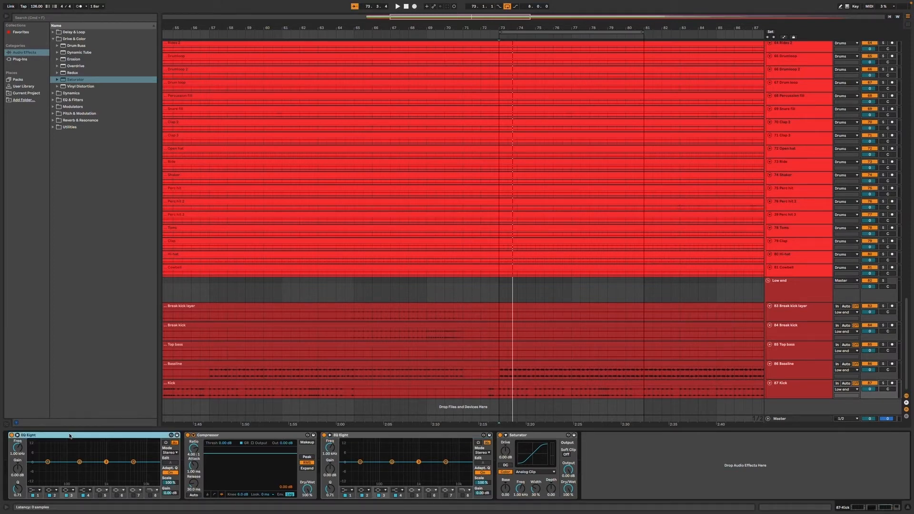
left_click(205, 436)
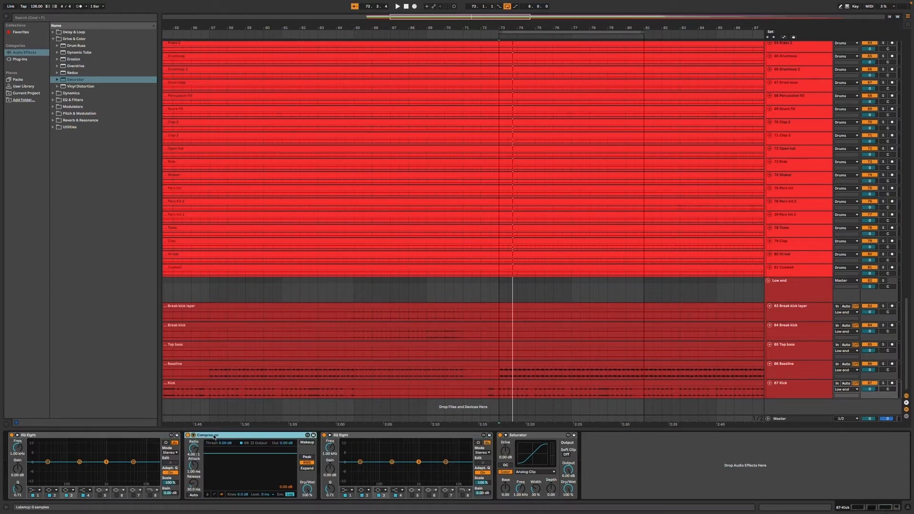
left_click(377, 437)
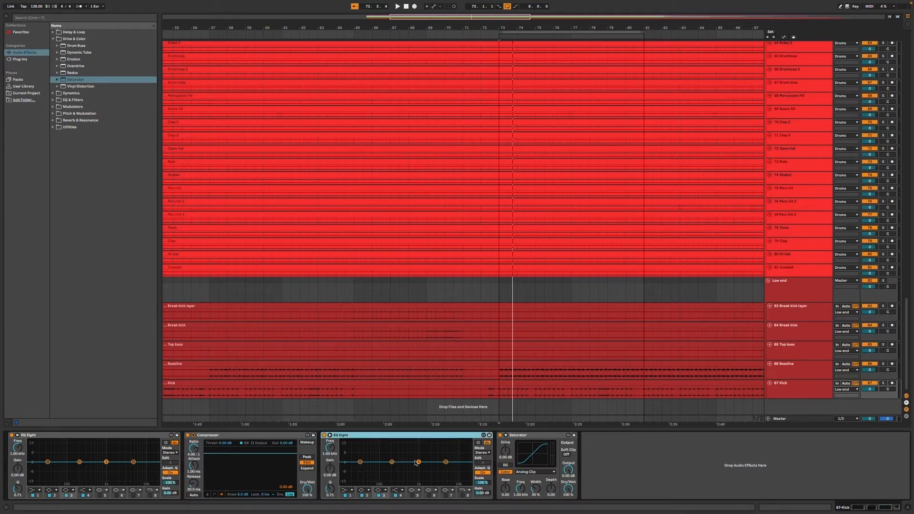
left_click(546, 437)
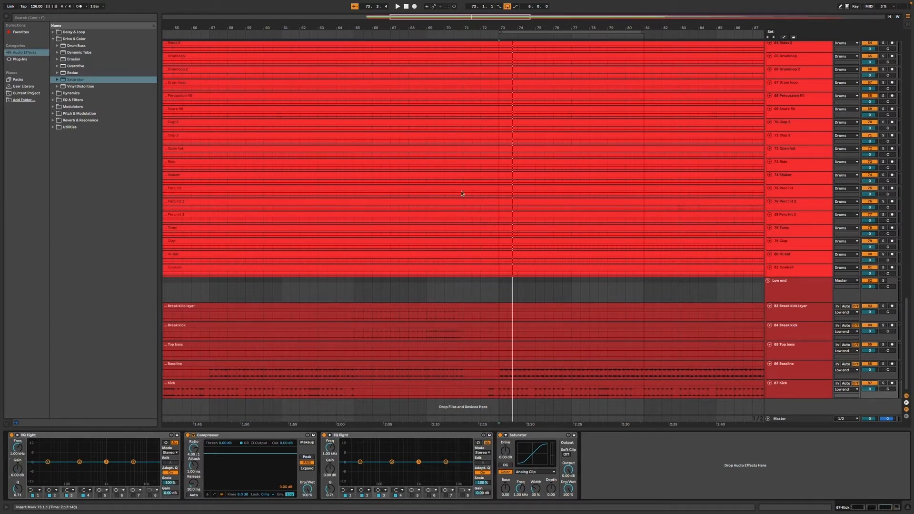
- Solo the Low end group and start playback on the Kick track from just before bar 73
left_click(507, 288)
left_click(493, 388)
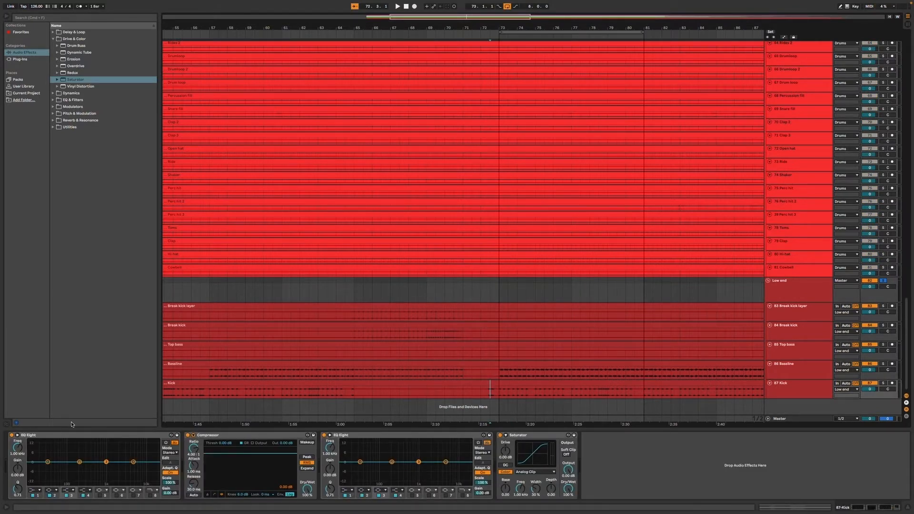
key("space")
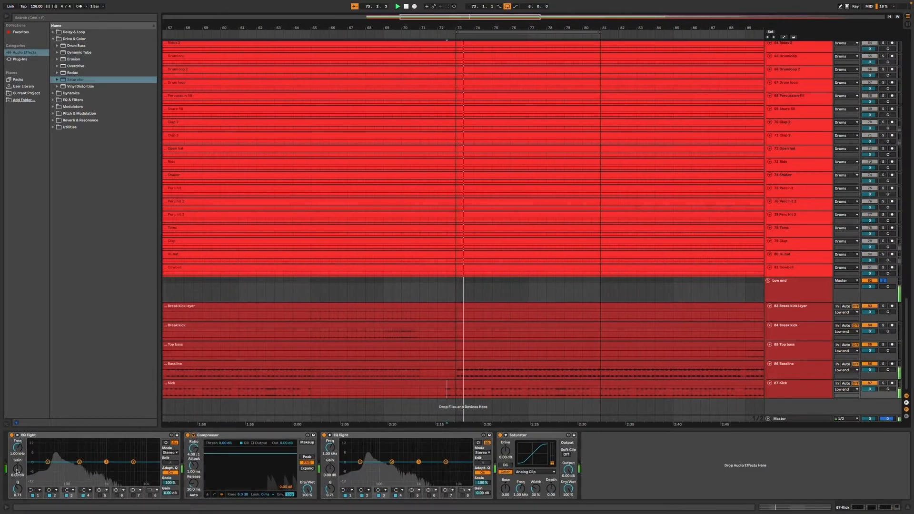
- Set band 3 of the first EQ Eight as a high shelf at 597 Hz with about 4.3 dB gain, comparing against bypass
mouse_move(16, 468)
left_mouse_down()
mouse_move(18, 451)
mouse_move(18, 472)
left_mouse_up()
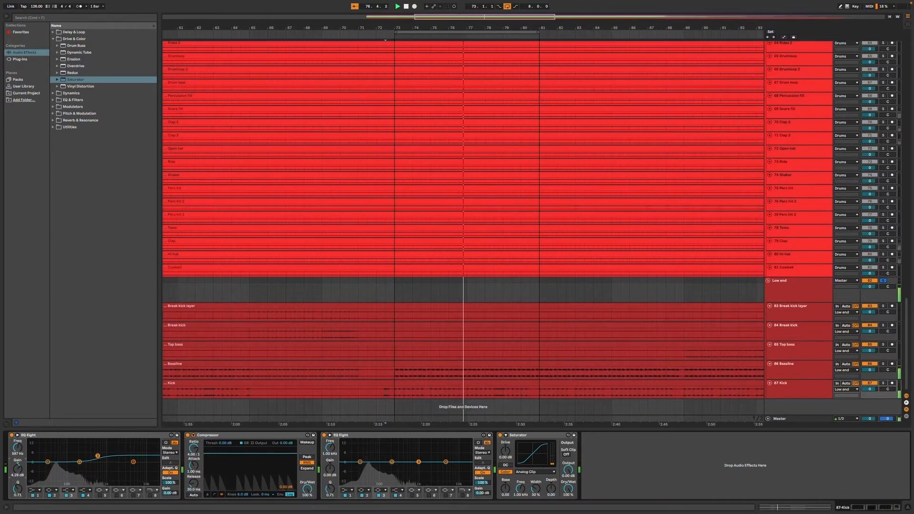
left_click(12, 435)
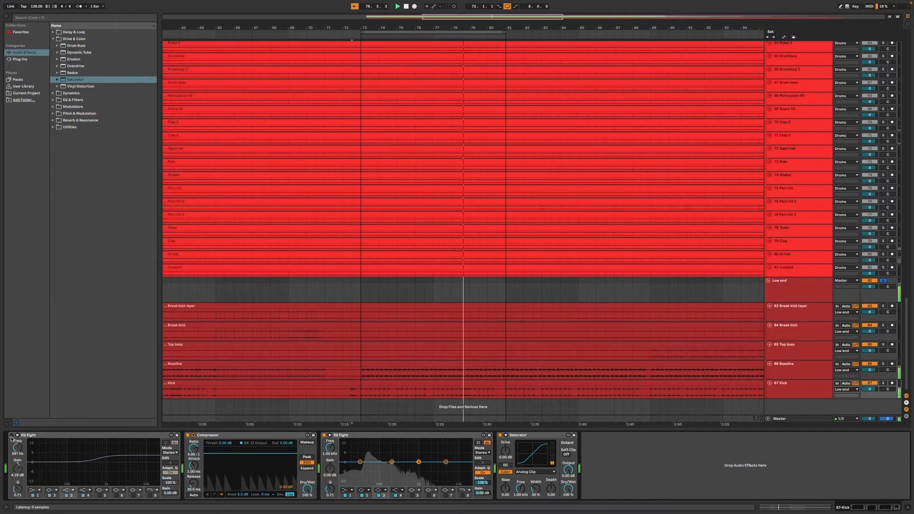
left_click(12, 435)
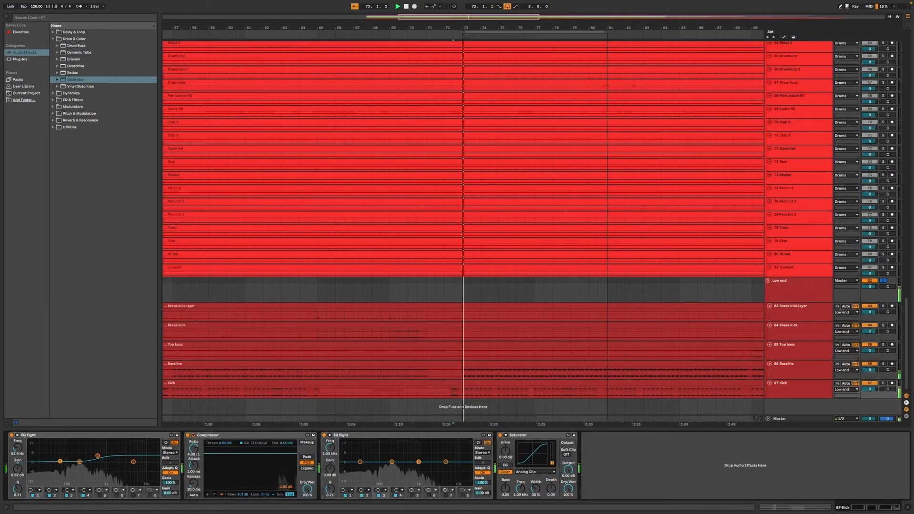
- Switch band 1 of the first EQ Eight to a bell, enlarge the EQ display and set it to about 53.4 Hz with 2 dB gain
left_click(35, 490)
left_click(35, 463)
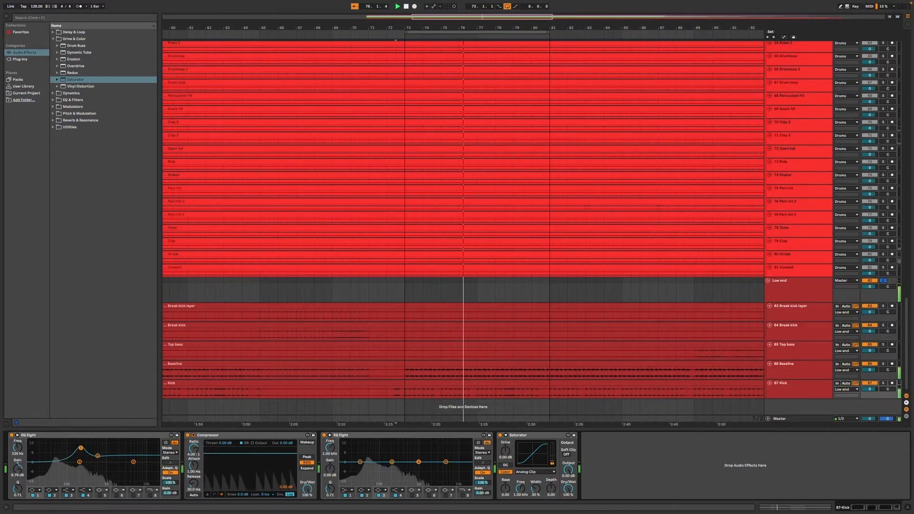
left_click(166, 443)
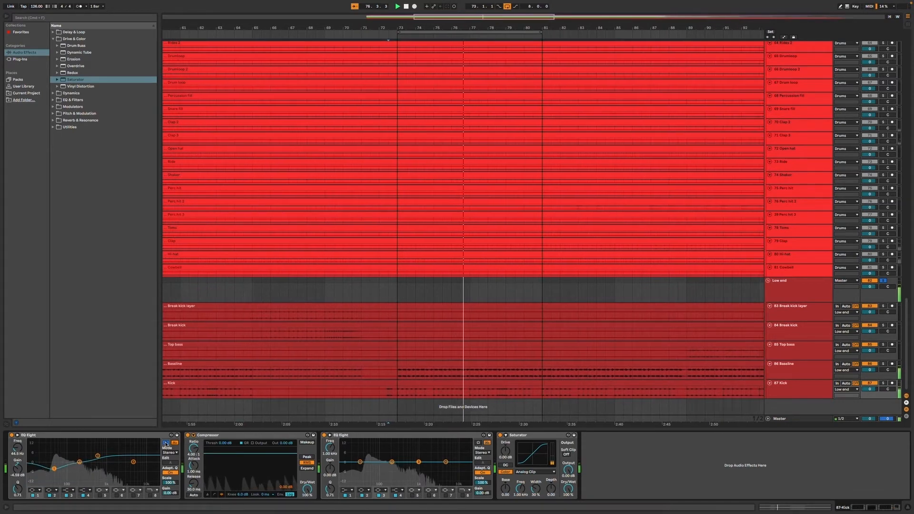
double_click(53, 472)
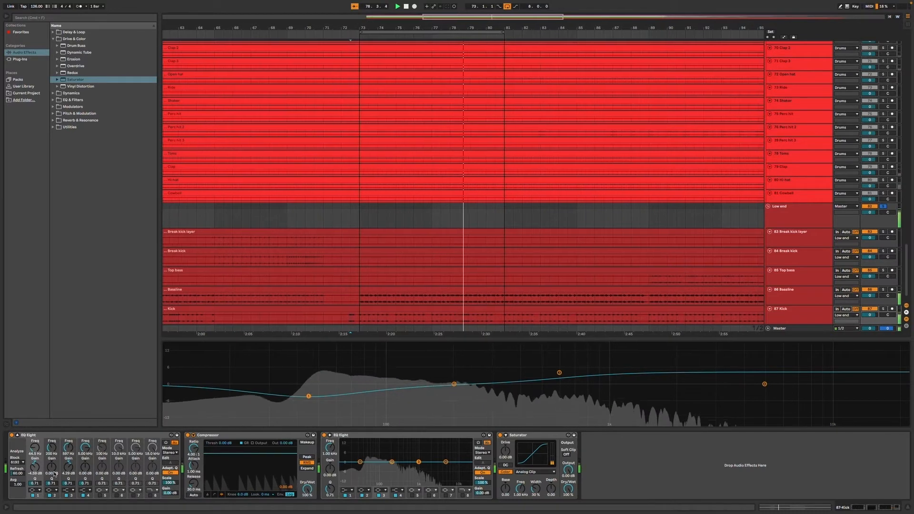
left_click_drag(309, 401, 324, 380)
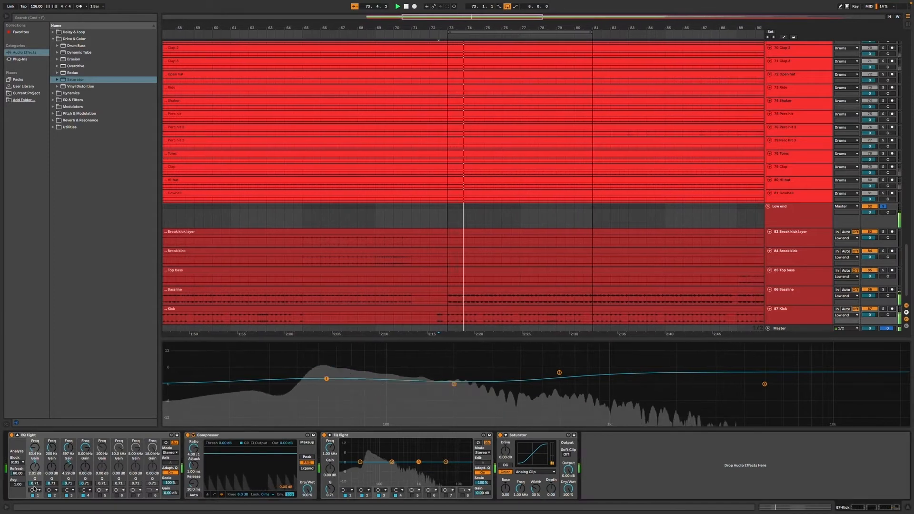
- Change band 1 of the first EQ Eight to a low shelf at about 60 Hz with 3.75 dB gain
left_click(35, 489)
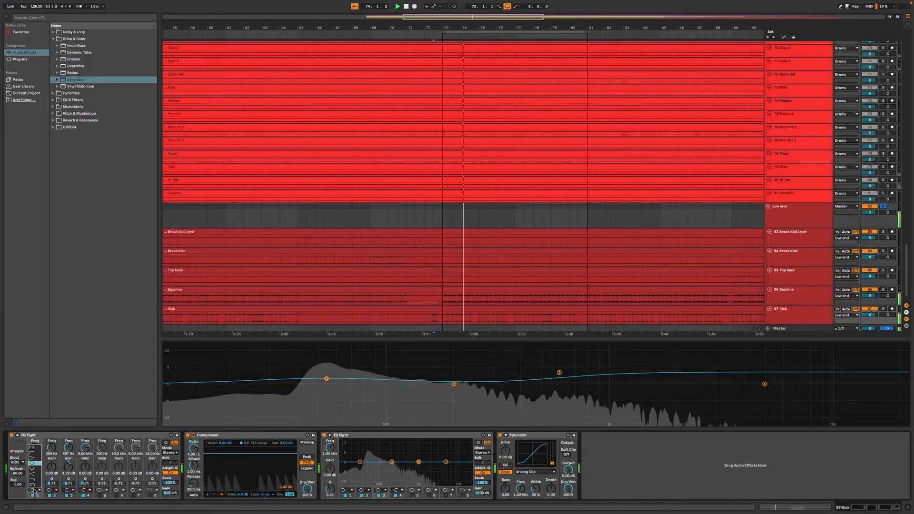
left_click(35, 465)
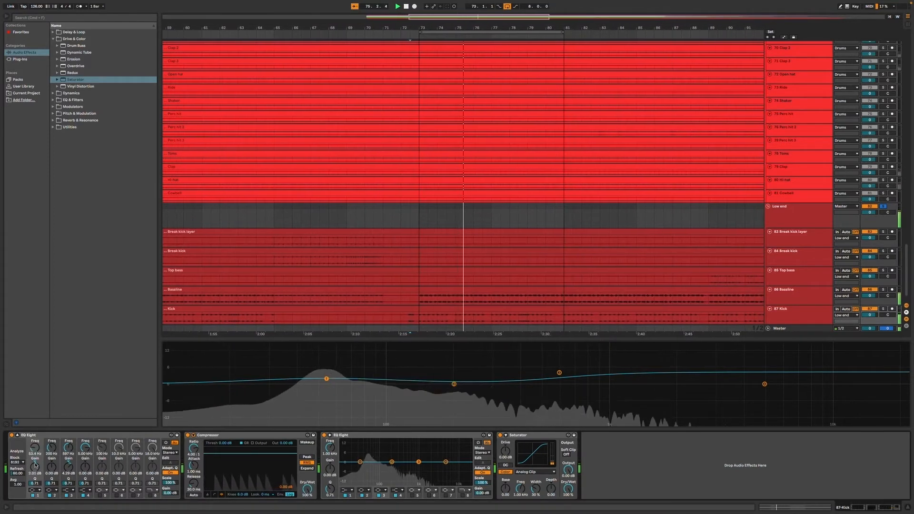
left_click(35, 489)
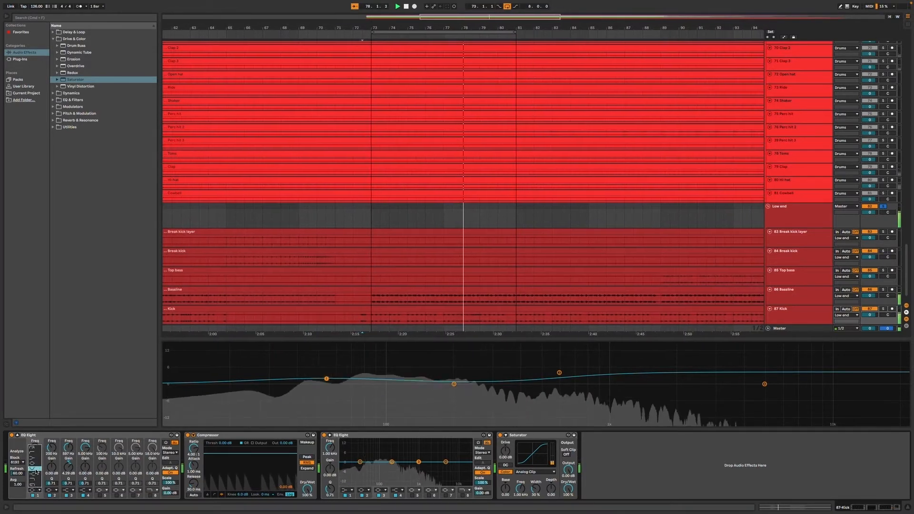
left_click(36, 470)
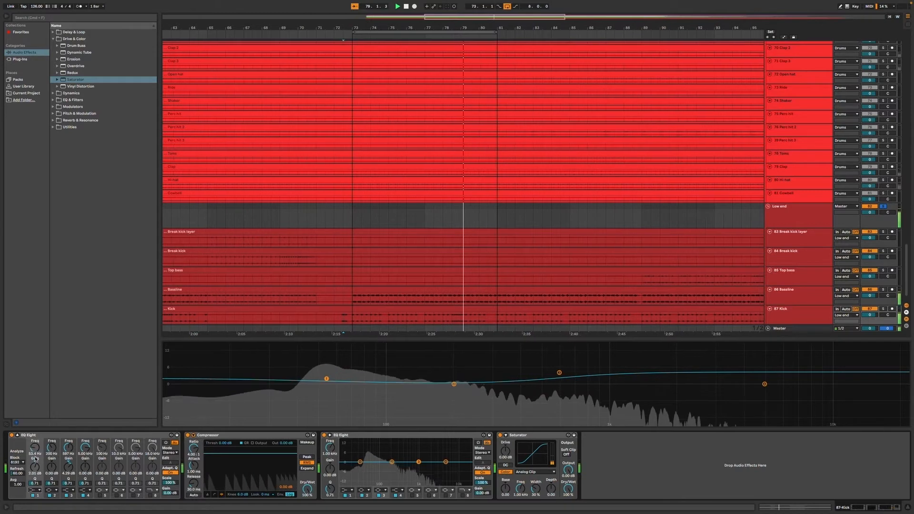
left_click_drag(324, 377, 338, 374)
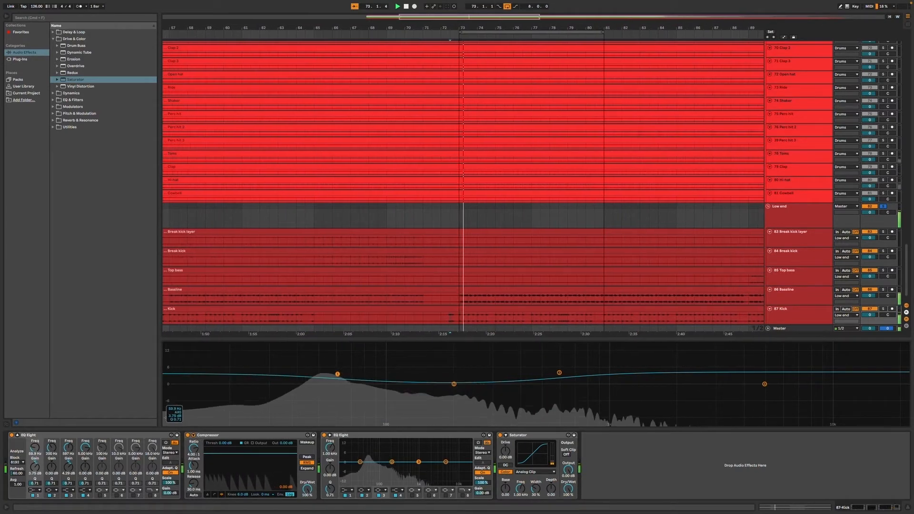
- Lower the first EQ Eight's output gain to about -2.04 dB while comparing the kick with the EQ on and bypassed
left_click(12, 435)
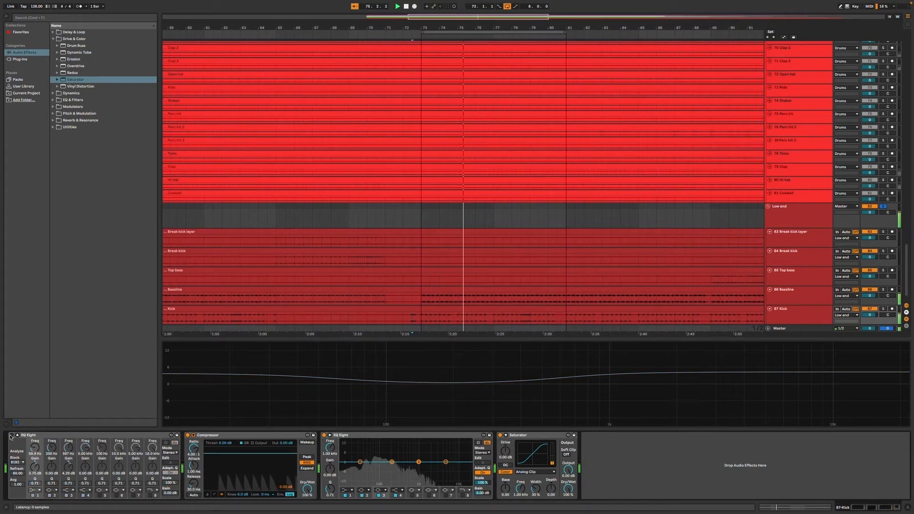
left_click(12, 435)
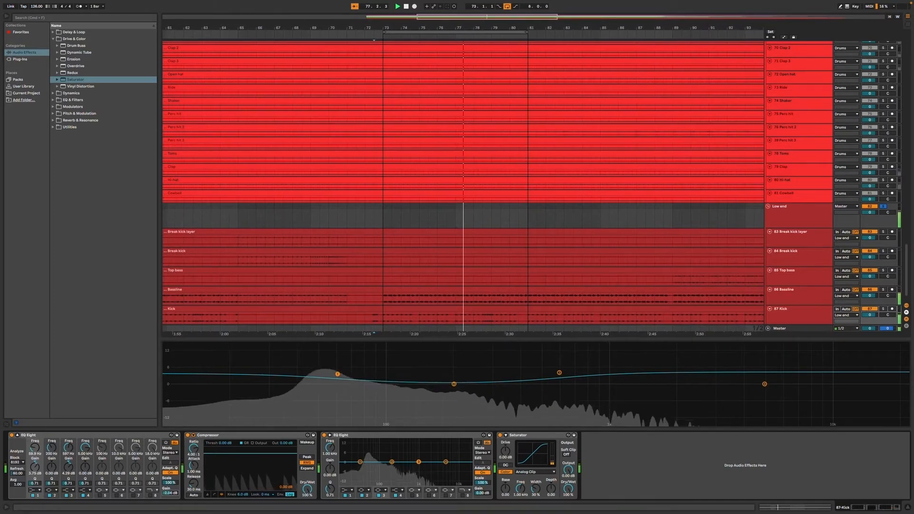
left_click(11, 434)
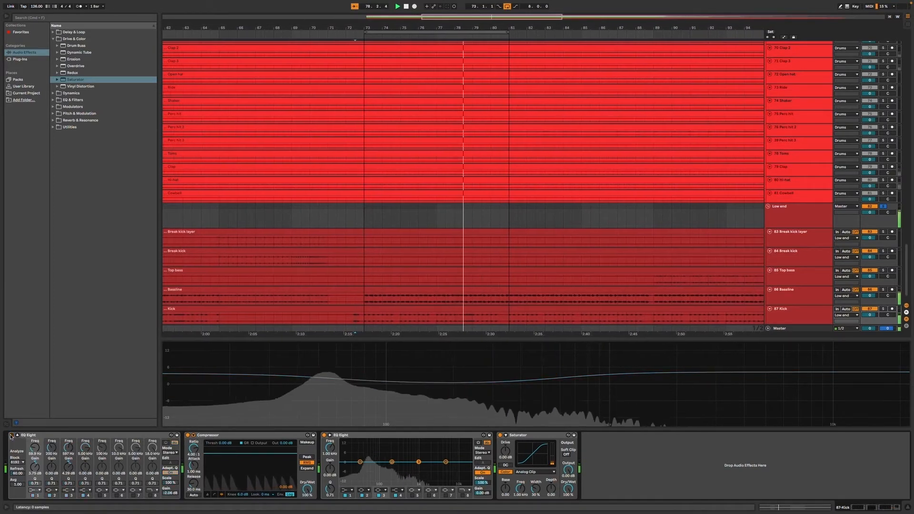
left_click(11, 435)
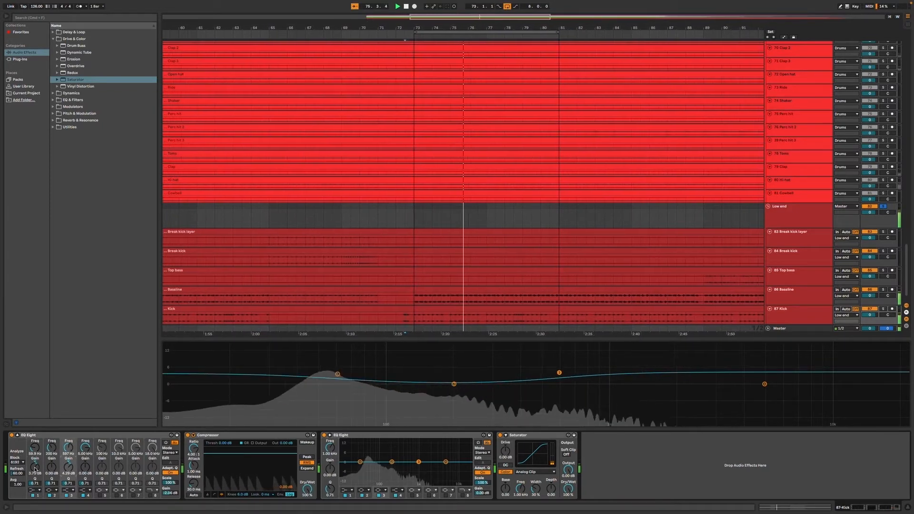
- Reduce the low shelf gain of the first EQ Eight to about 1.4 dB and compare the result against bypass
left_click_drag(35, 467, 35, 459)
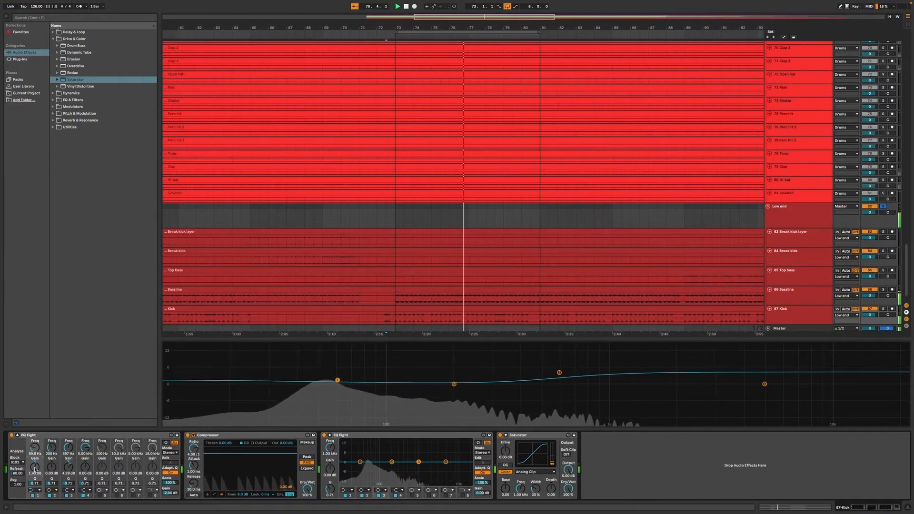
left_click(12, 435)
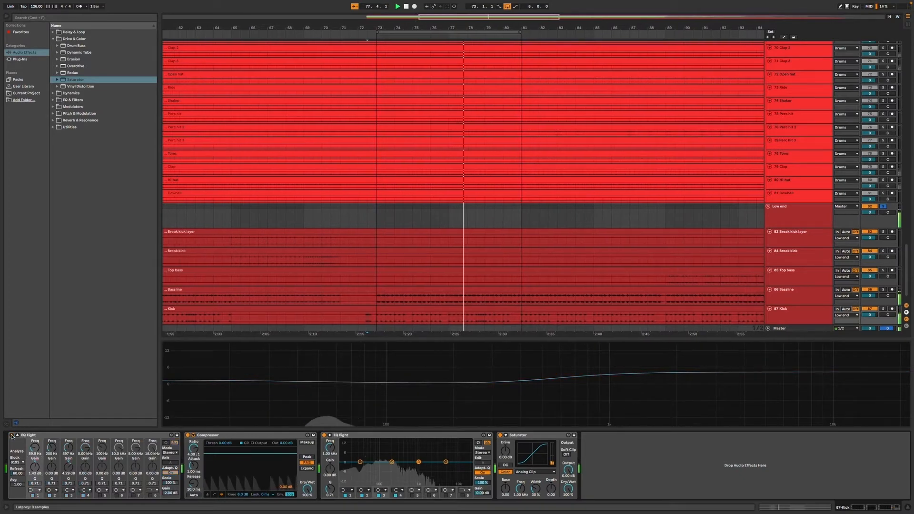
left_click(12, 435)
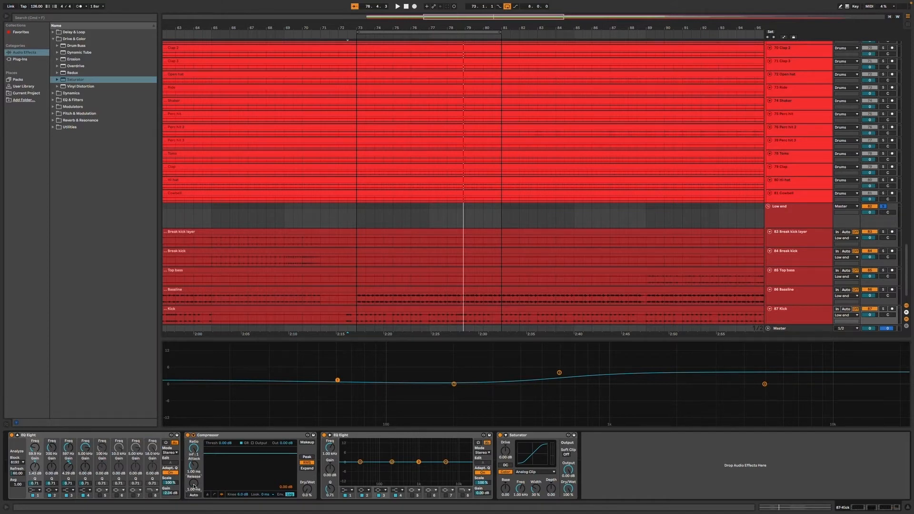
- Show the Compressor's sidechain section and play the soloed Kick track with the Compressor's threshold lowered to -inf dB
left_click(194, 435)
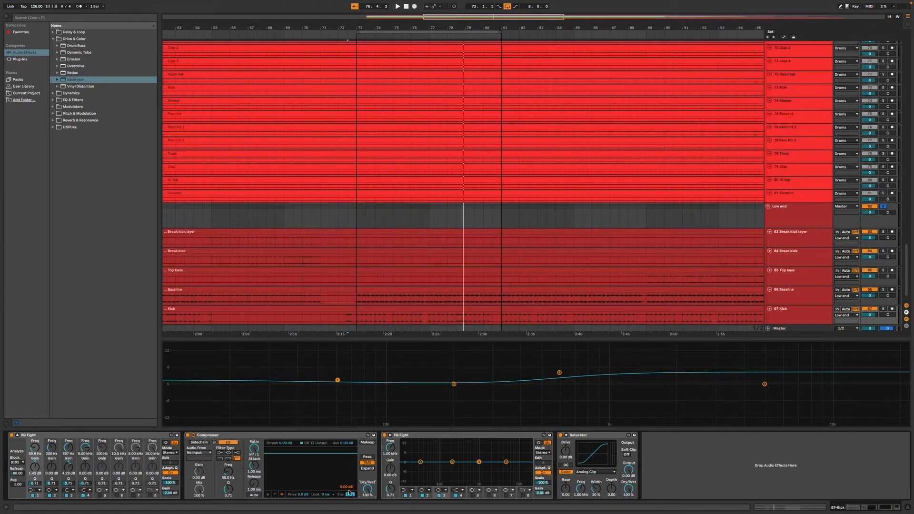
key("space")
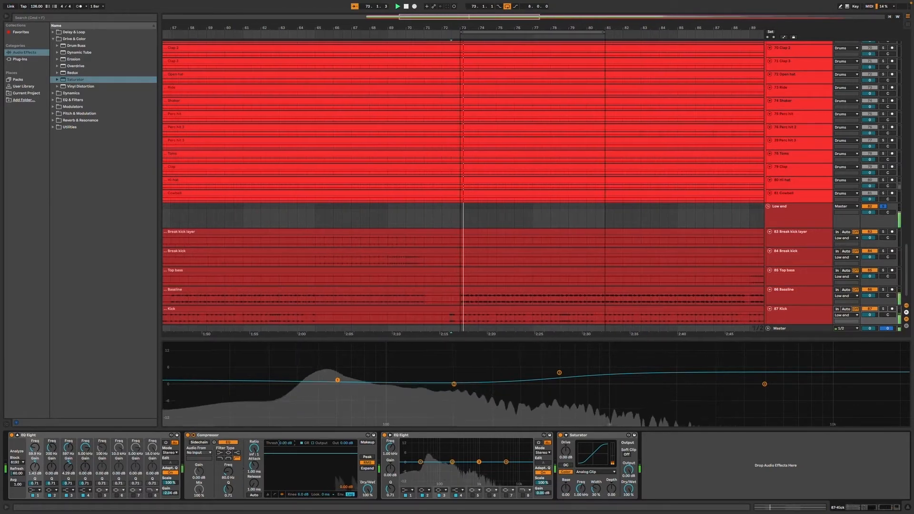
left_click(807, 312)
key("s")
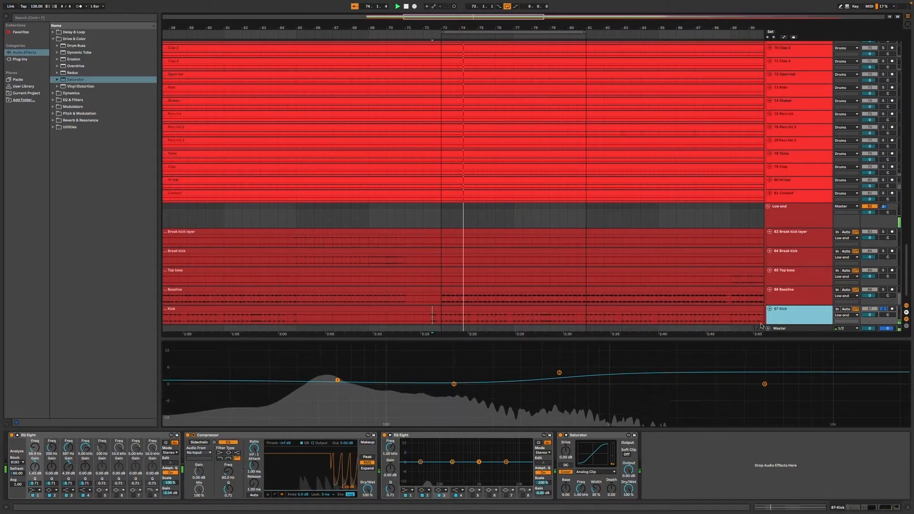
- Set the Kick Compressor's threshold to about -35.5 dB while playing the soloed kick
left_click_drag(287, 443, 287, 474)
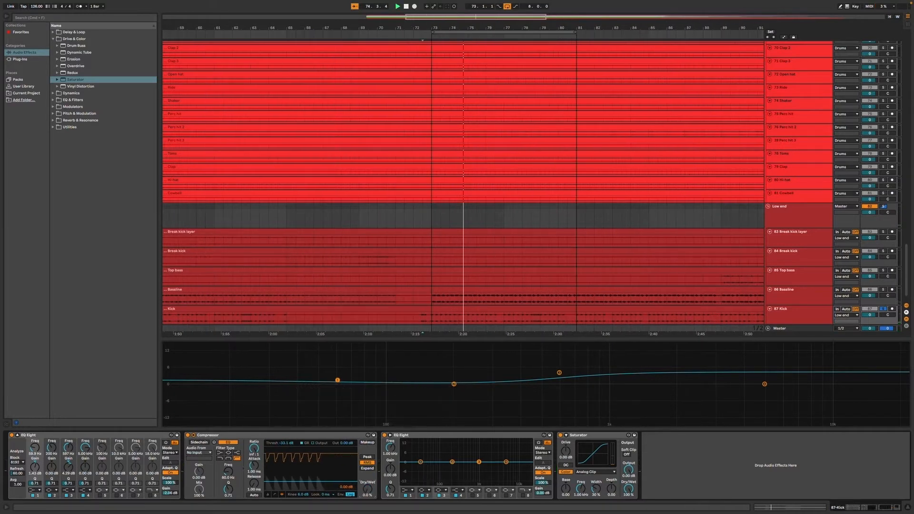
key("space")
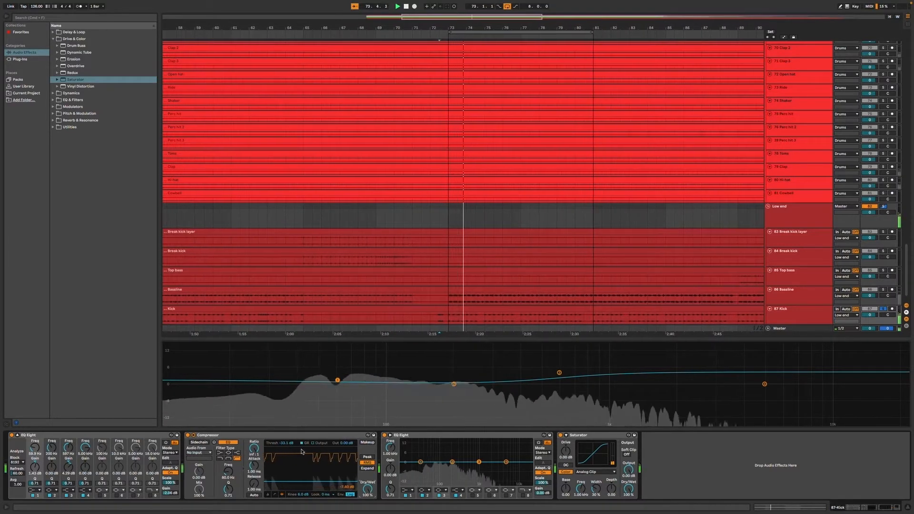
left_click_drag(280, 443, 279, 463)
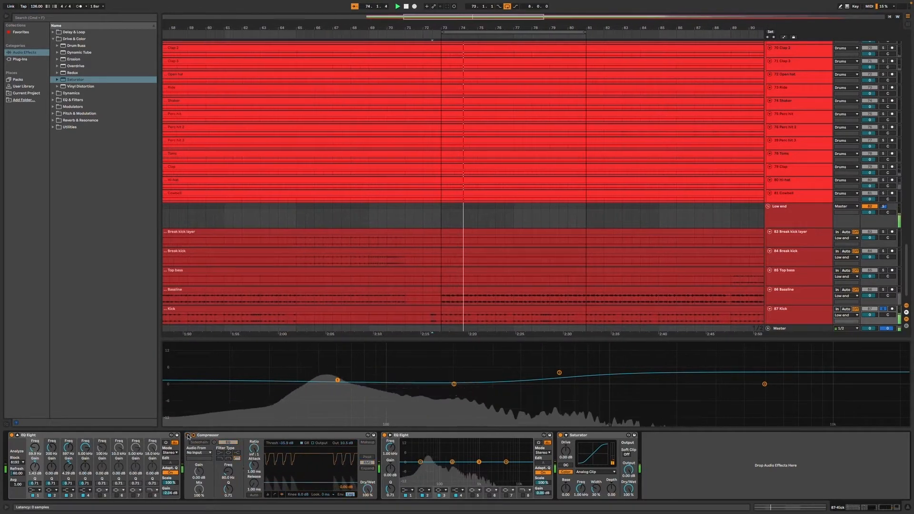
- Set the Kick Compressor's dry/wet to 17% and compare the kick with the Compressor on and bypassed
left_click_drag(366, 488, 367, 513)
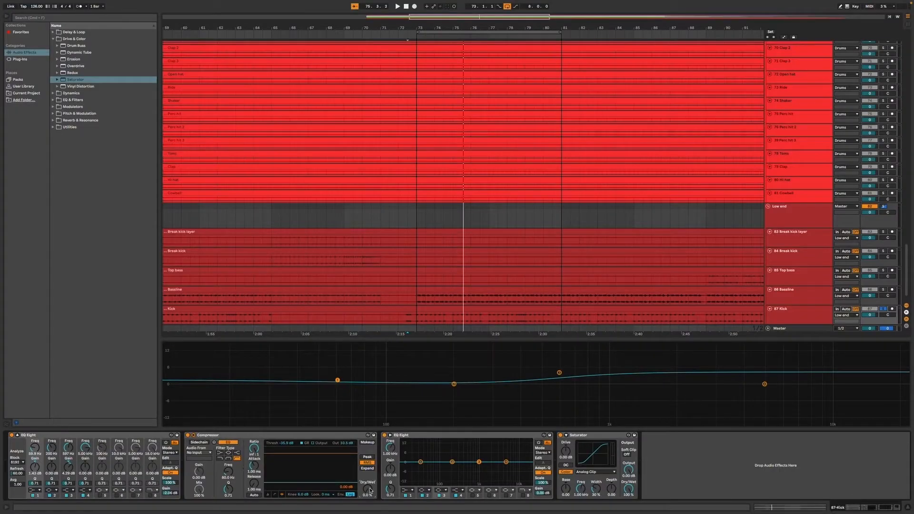
mouse_move(367, 489)
left_mouse_down()
mouse_move(368, 439)
mouse_move(367, 476)
left_mouse_up()
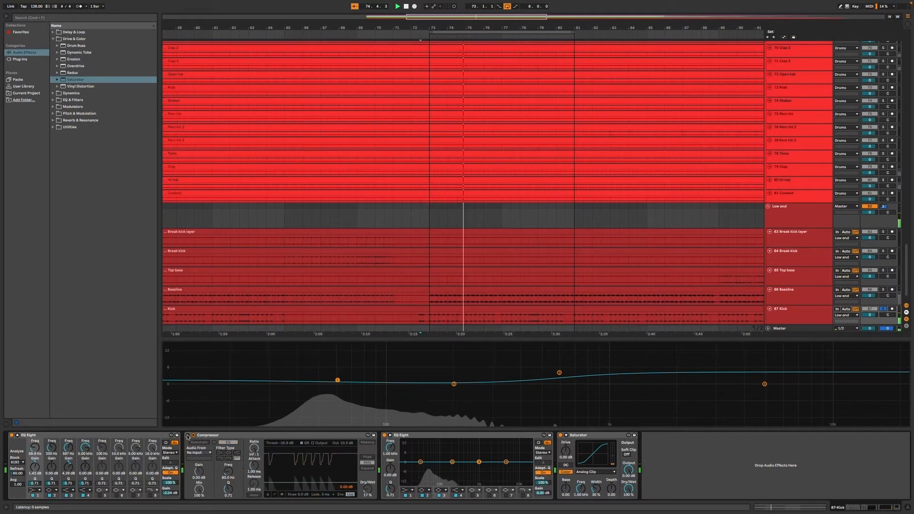
left_click(187, 435)
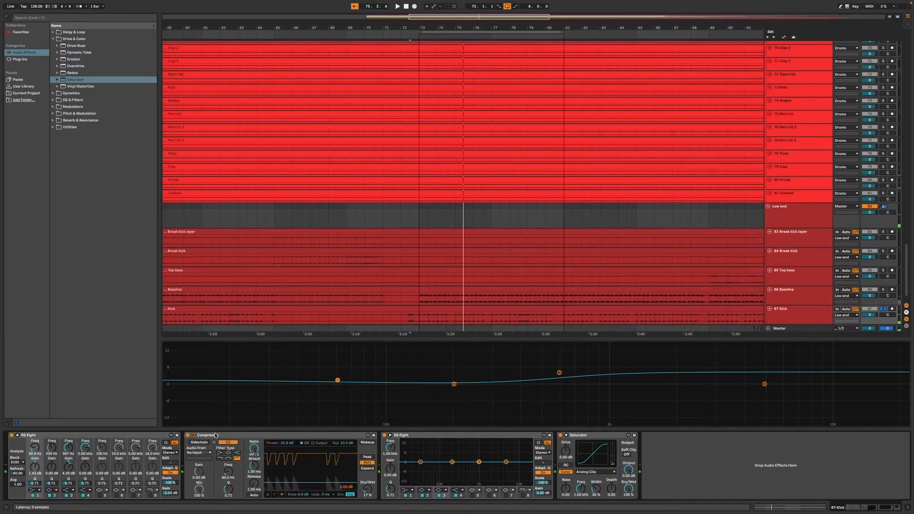
- Compare the low end with the Kick's first EQ Eight and Compressor switched on and off together
left_click(216, 435)
left_click(117, 435)
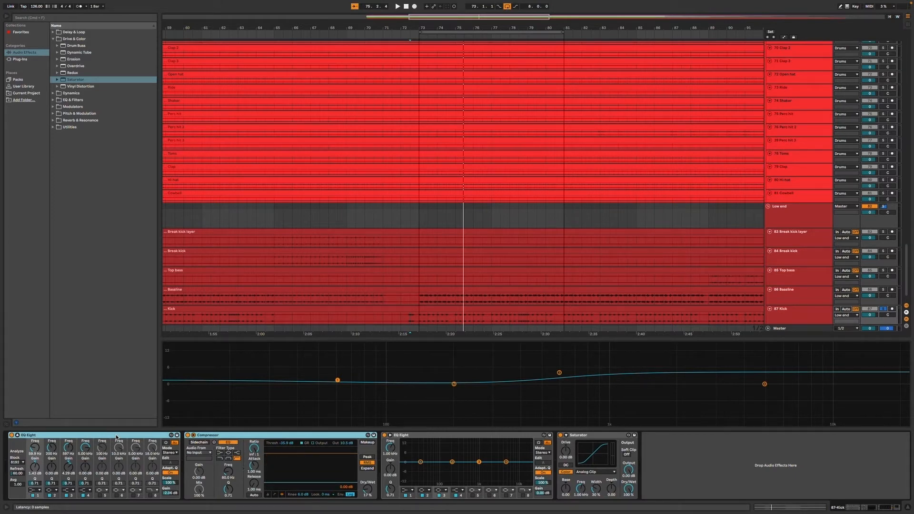
key("space")
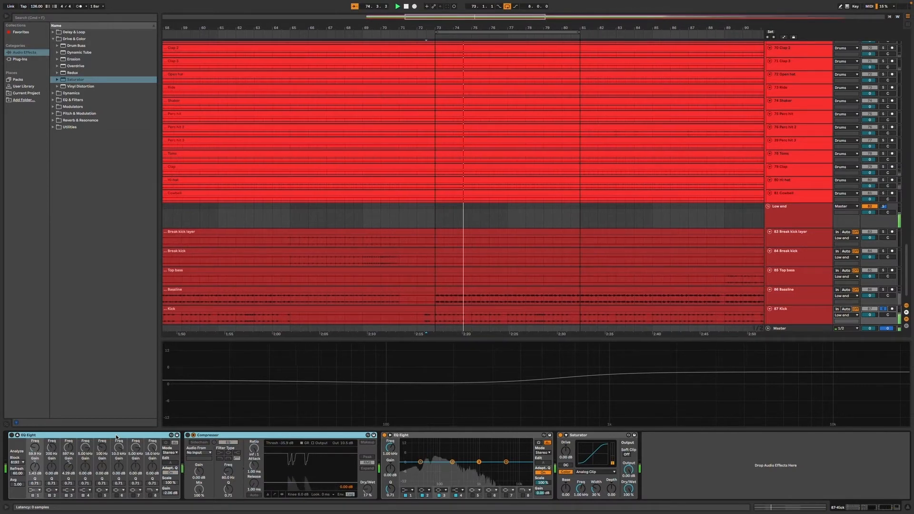
left_click(788, 224)
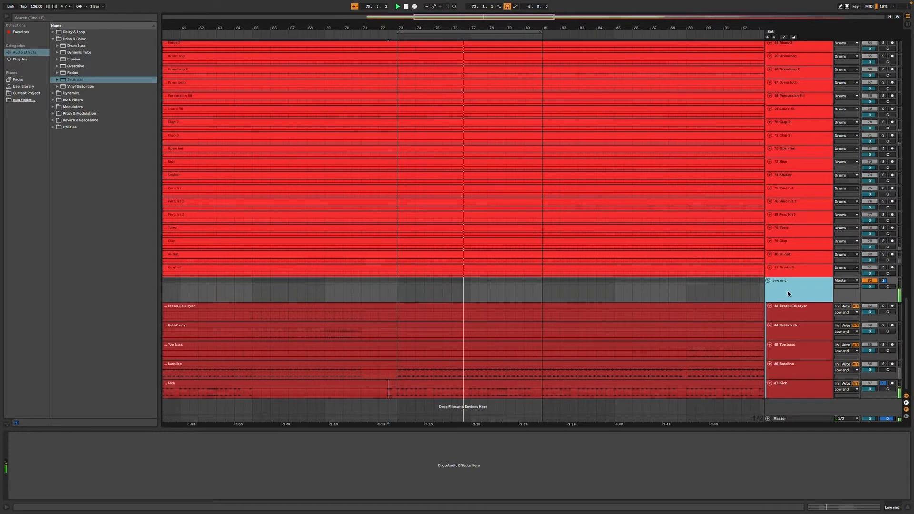
left_click(799, 388)
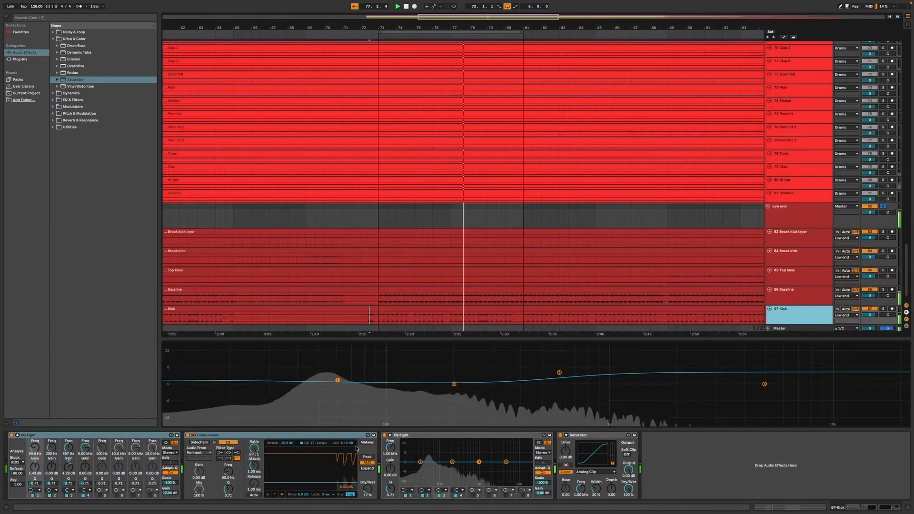
left_click(333, 434)
left_click(133, 435, "shift")
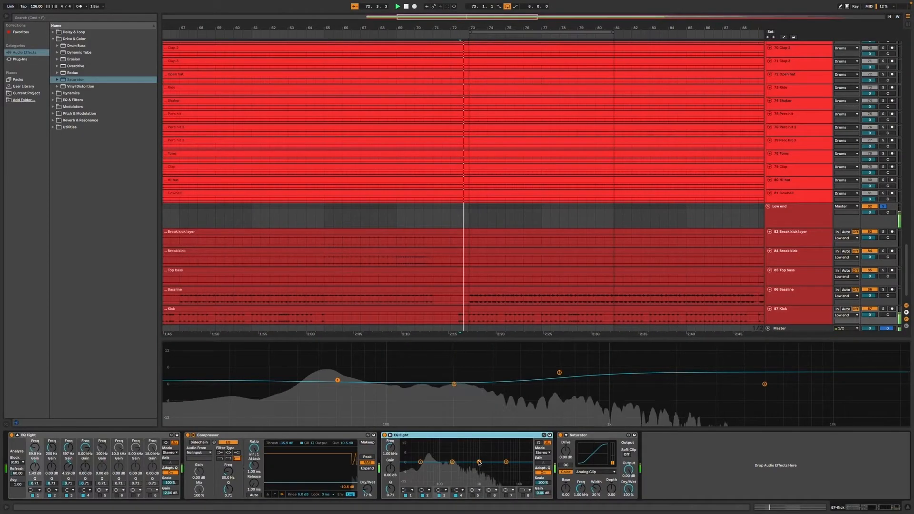
- Try boosting and cutting one band of the Kick's second EQ Eight, ending with about -1.80 dB at 180 Hz
left_click_drag(478, 462, 487, 455)
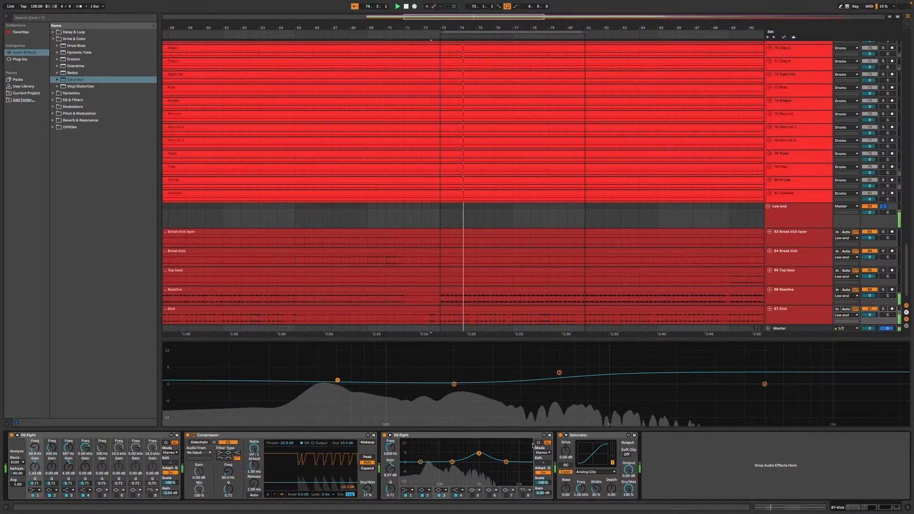
left_click_drag(479, 453, 451, 456)
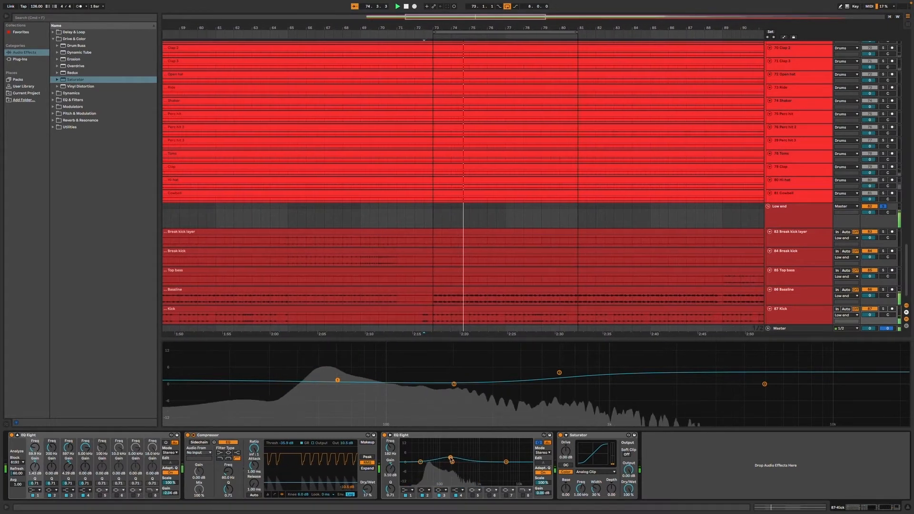
left_click(538, 443)
left_click_drag(450, 457, 450, 450)
left_click_drag(449, 452, 450, 474)
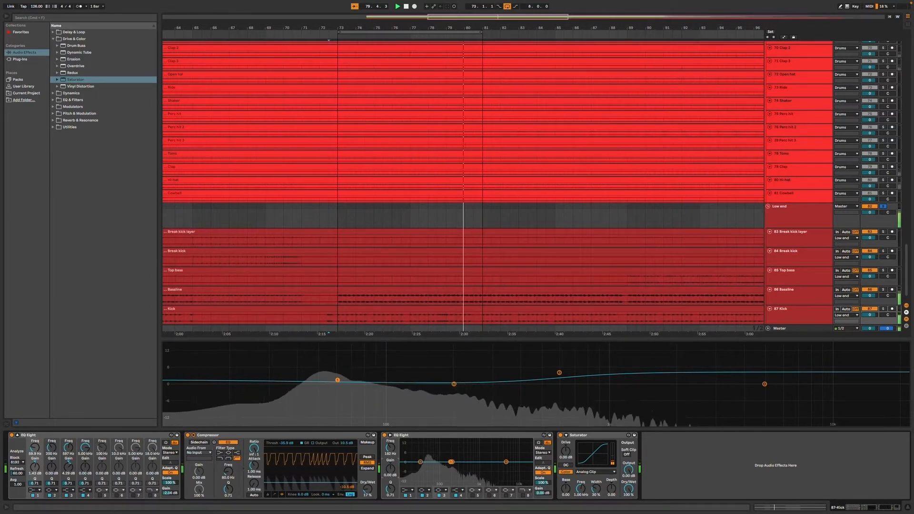
left_click_drag(391, 469, 391, 466)
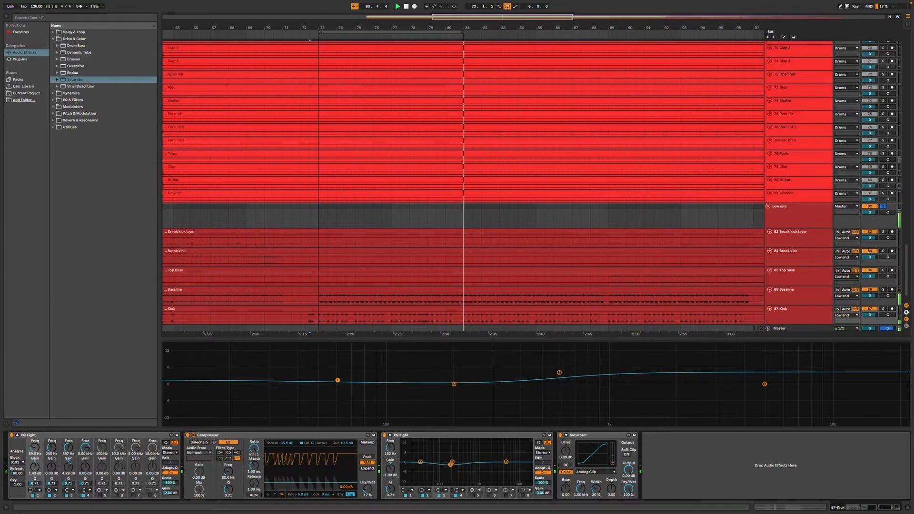
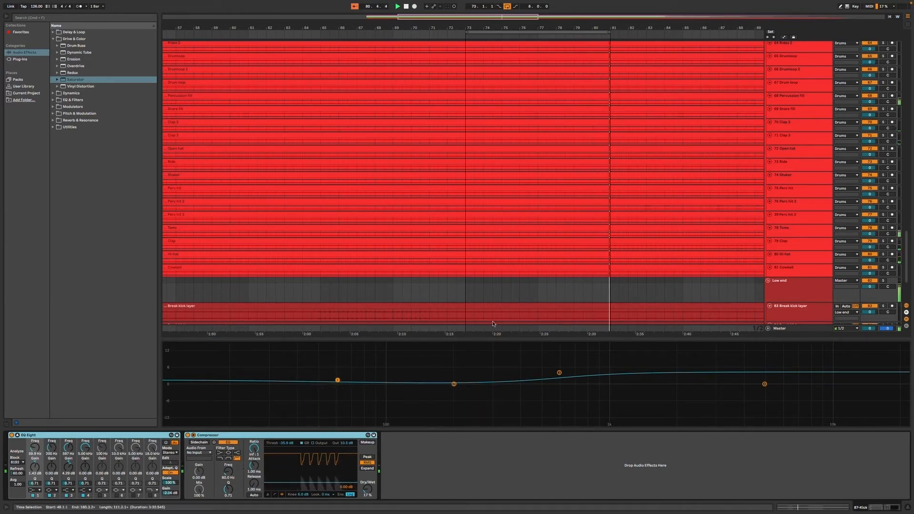
- Play the full mix and set the Kick track's volume to 0.5 dB
scroll(514, 304, "down", 5)
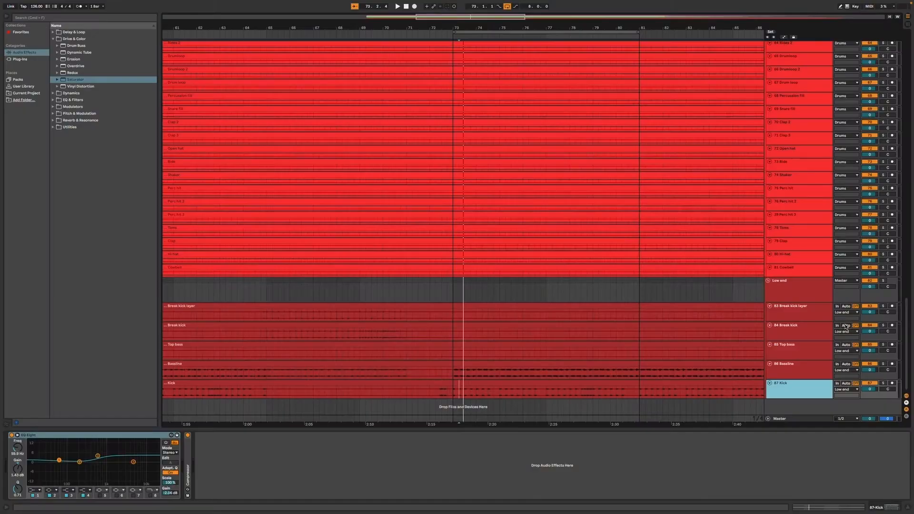
key("space")
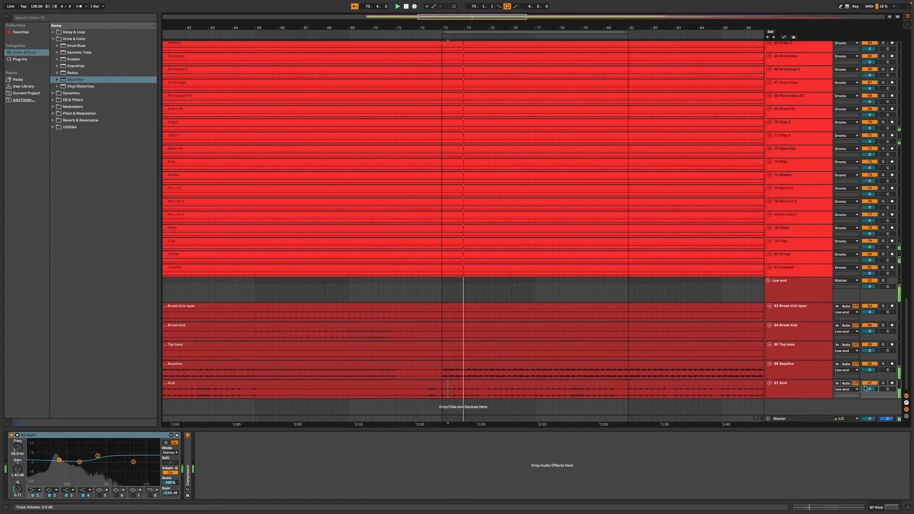
left_click_drag(865, 389, 864, 385)
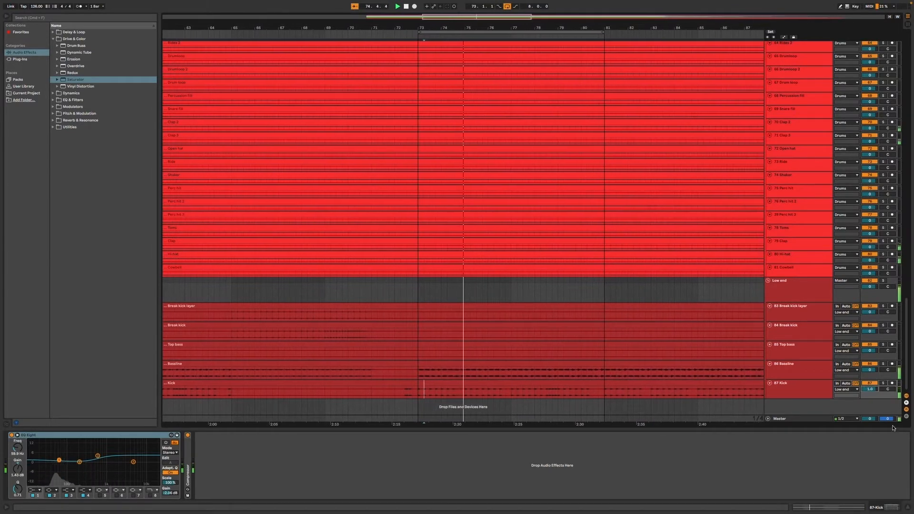
type("0.5")
key("Return")
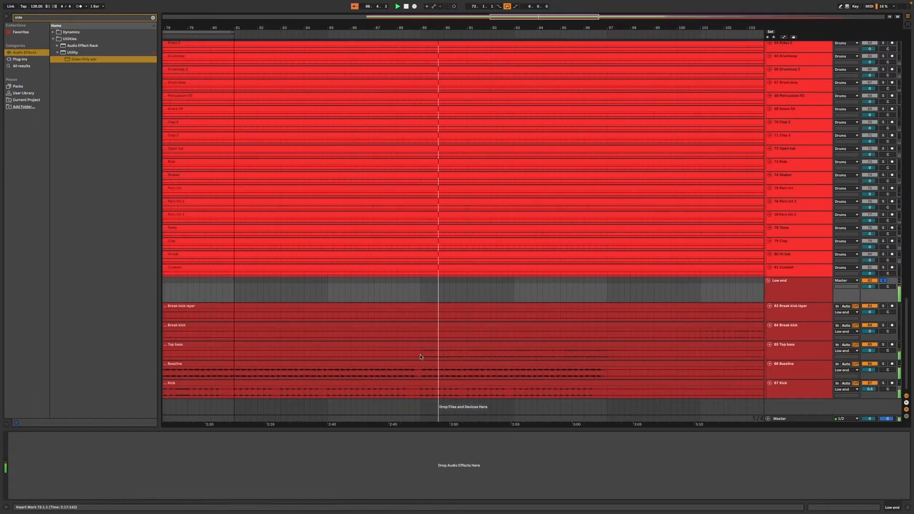
- Select bars 89 to 97 on the Top bass track and loop that range
left_click_drag(420, 356, 610, 355)
key("ctrl+l")
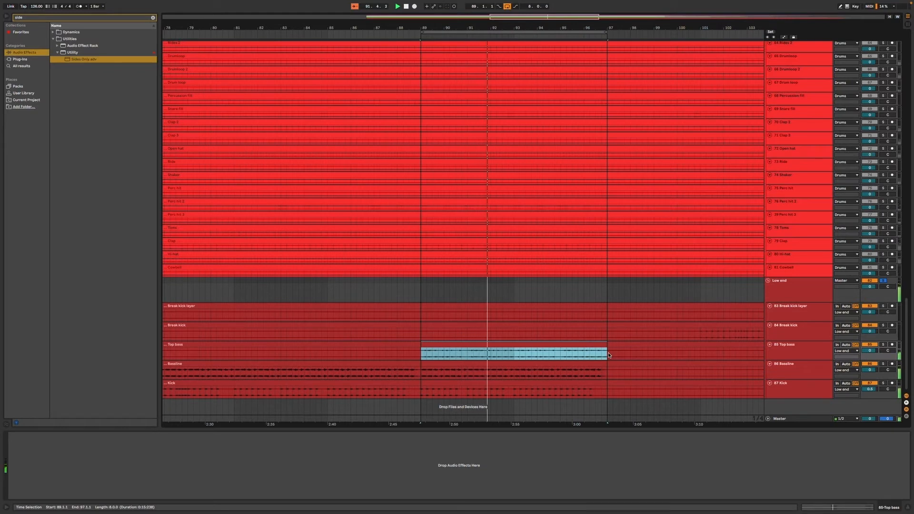
- Move the Top bass track from the Low end group into the Instruments group and reselect the Low end group
left_click(866, 345)
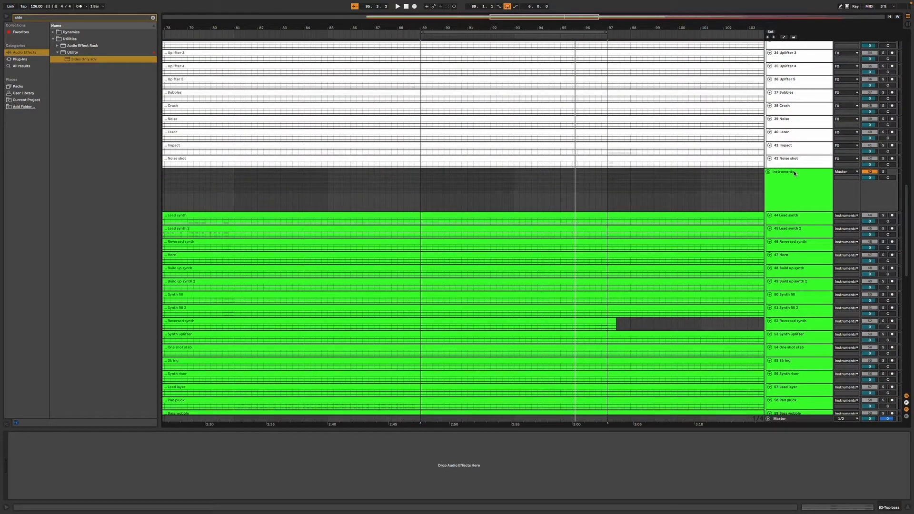
right_click(794, 173)
left_click(804, 302)
scroll(804, 302, "down", 10)
left_click(804, 303)
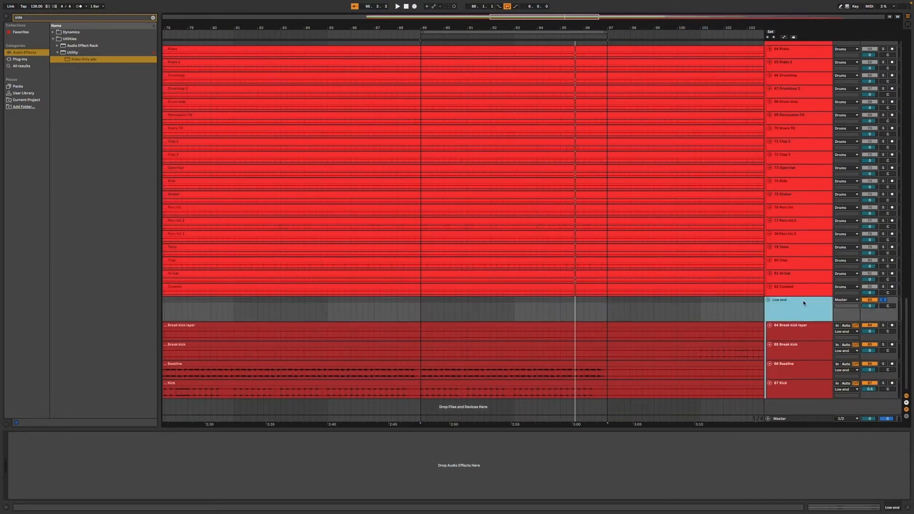
- Add a Compressor to the Bassline track and set its threshold to about -18.4 dB while the low end loops from bar 89
left_click(421, 317)
key("space")
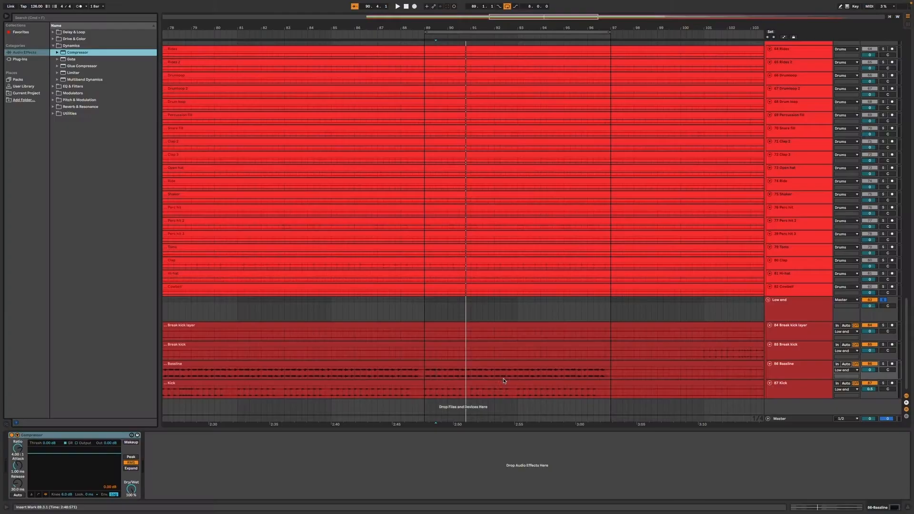
key("space")
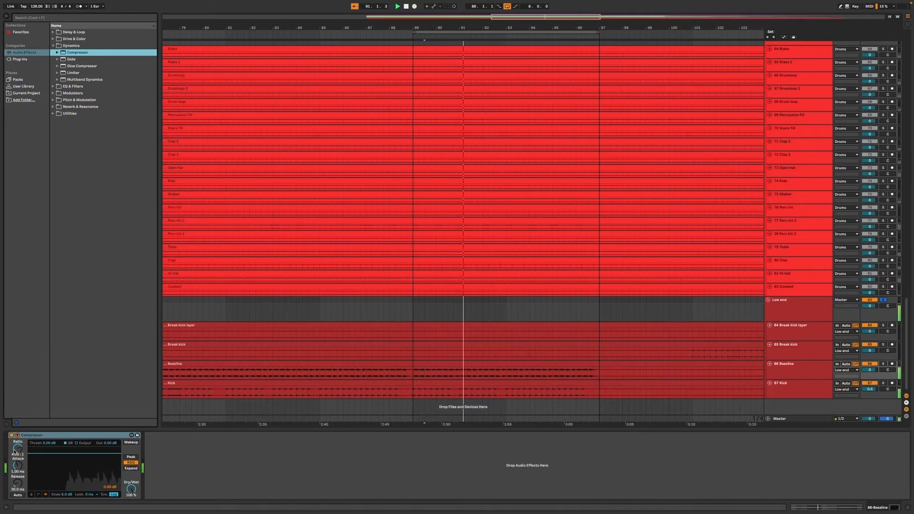
left_click(50, 442)
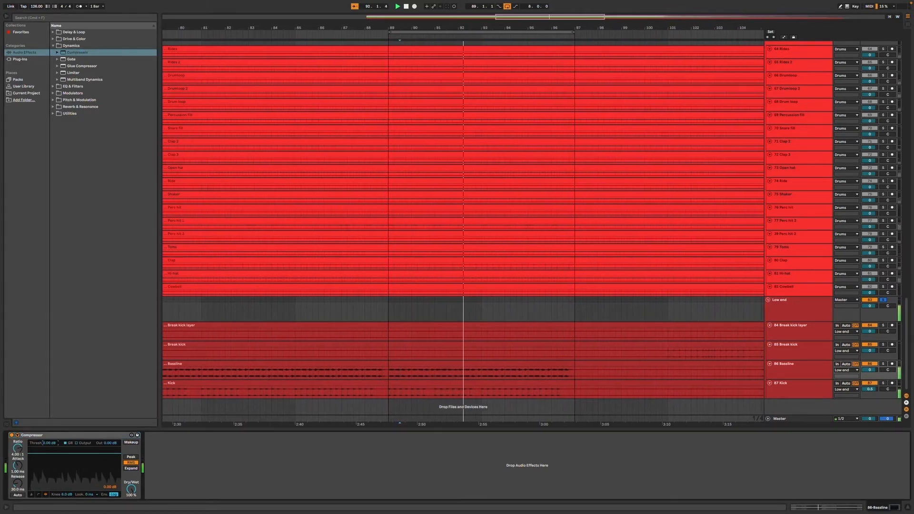
left_click_drag(50, 443, 49, 458)
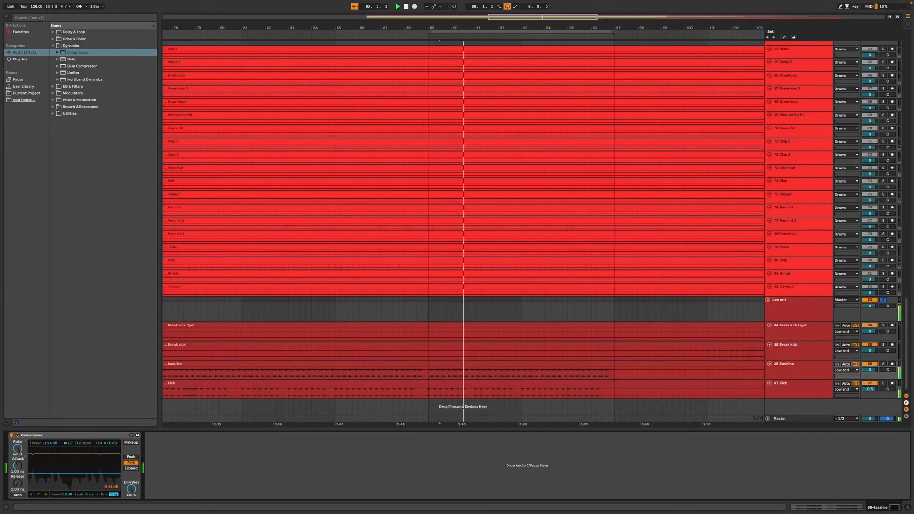
- Set the Bassline Compressor's ratio to 4:1, attack to about 18.4 ms and threshold to about -18.1 dB
left_click_drag(18, 448, 51, 452)
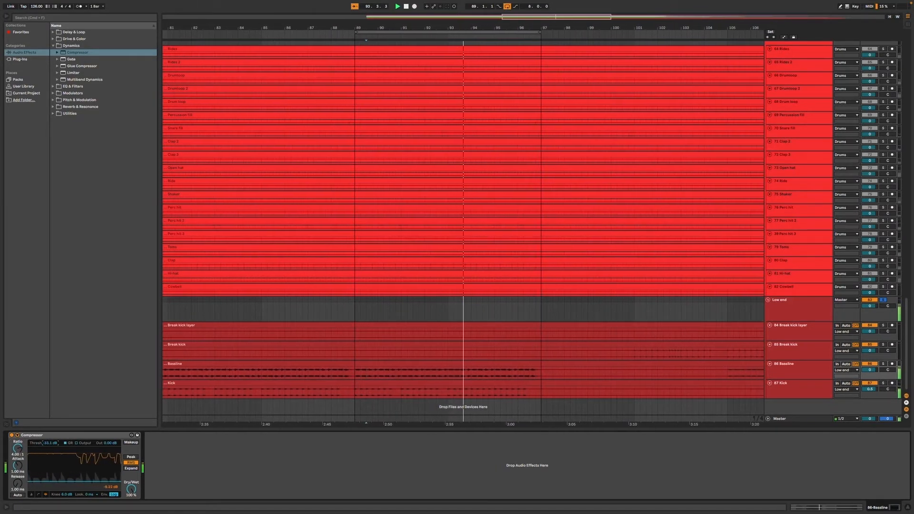
left_click_drag(17, 466, 18, 481)
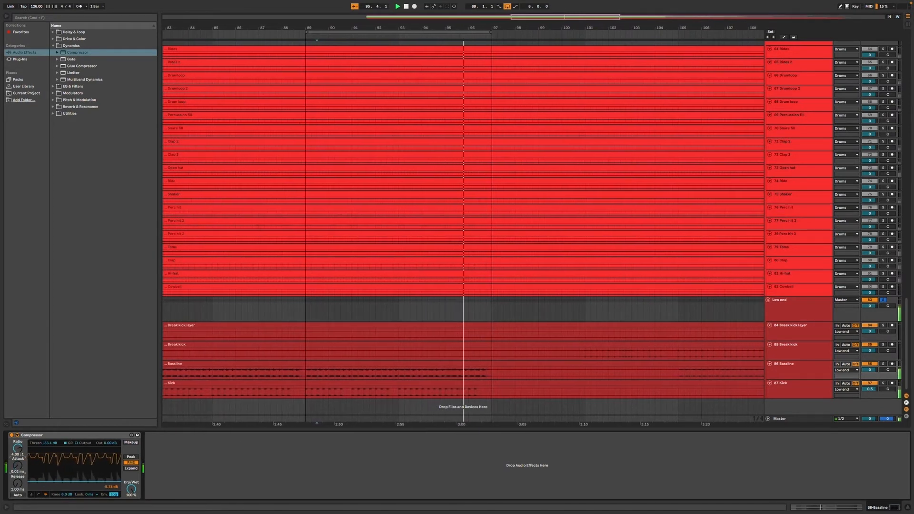
left_click_drag(18, 466, 18, 457)
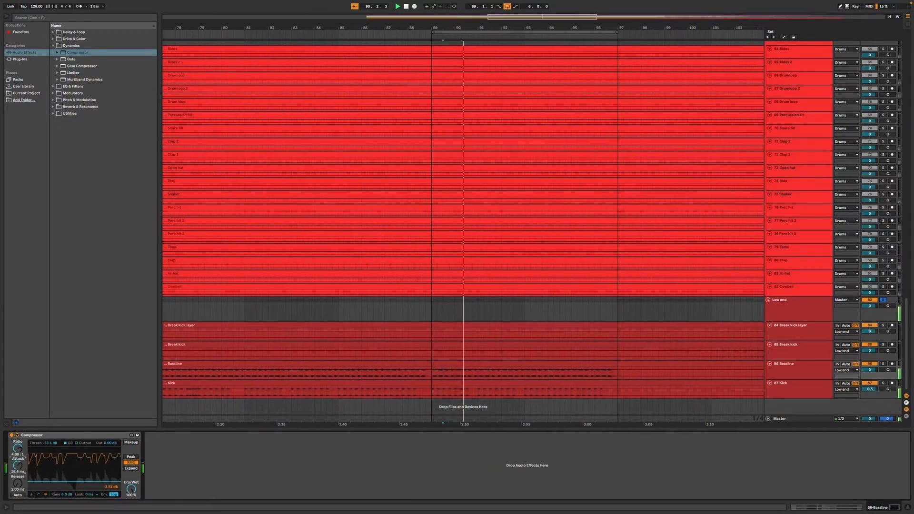
double_click(49, 443)
left_click_drag(43, 443, 43, 442)
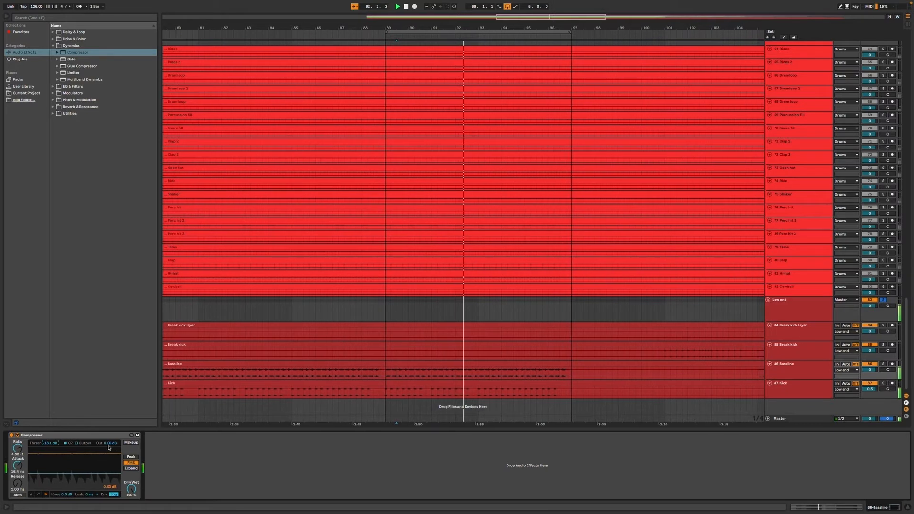
- Set the Bassline Compressor's dry/wet to about 62%, compare with bypass, and lower its threshold to about -21.5 dB
left_click_drag(133, 490, 135, 493)
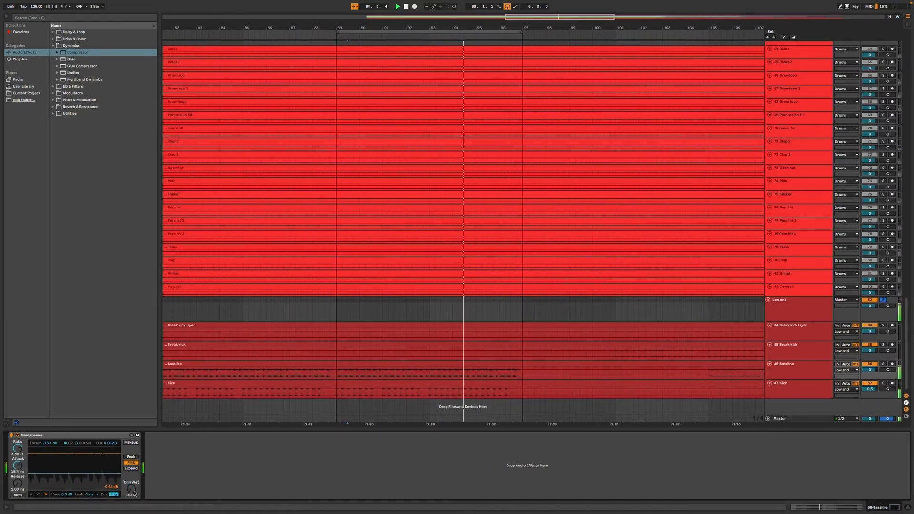
left_click_drag(135, 493, 134, 482)
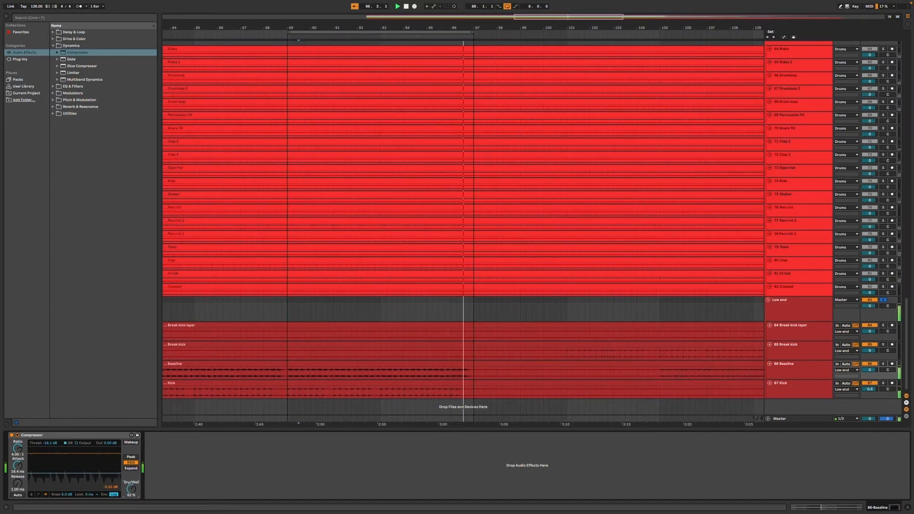
left_click(11, 436)
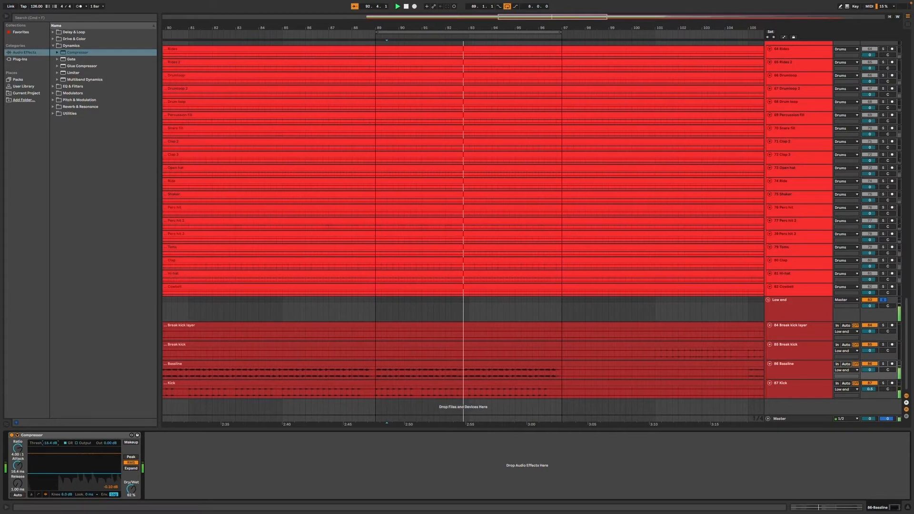
left_click_drag(50, 443, 50, 450)
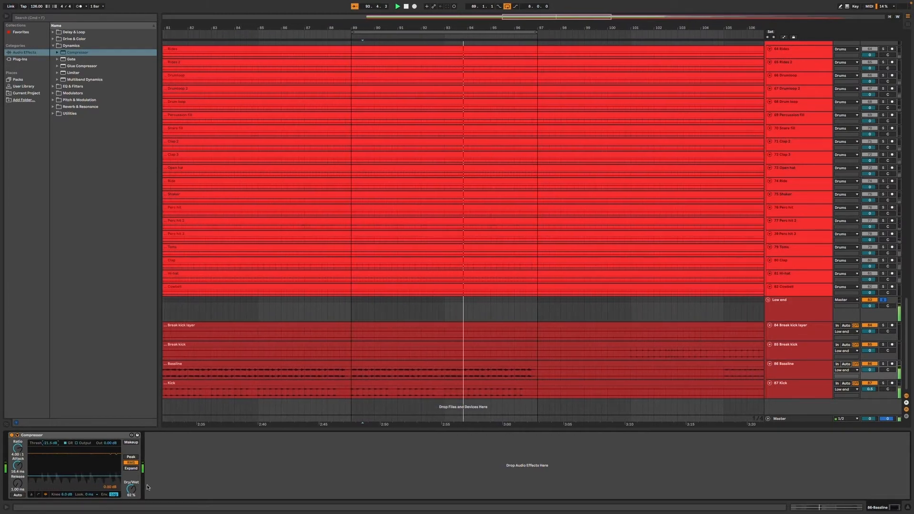
- Set the Bassline Compressor's dry/wet to about 65% and output to 1.5 dB, and compare with bypass
left_click_drag(131, 489, 131, 483)
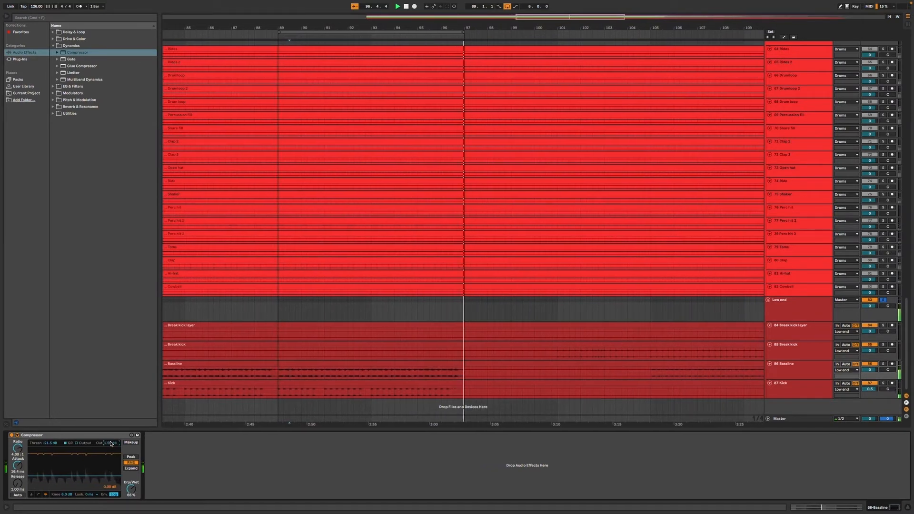
left_click(12, 435)
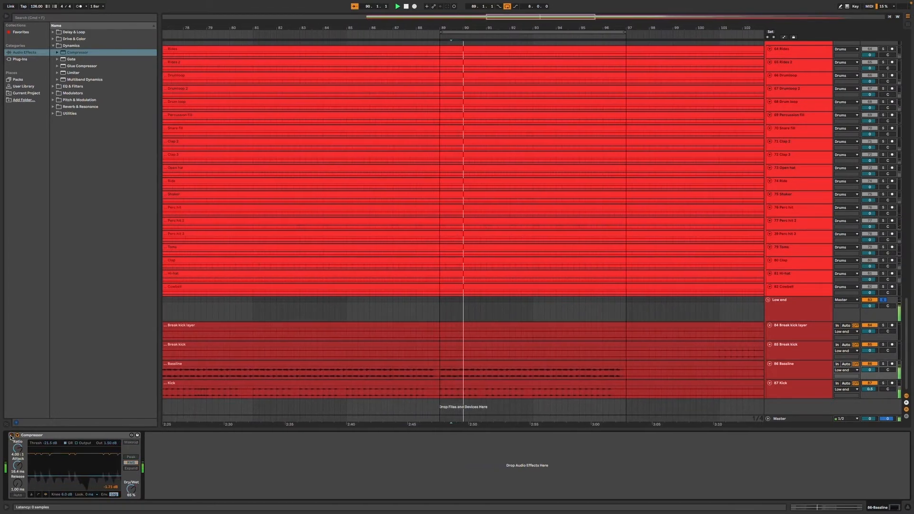
left_click(12, 435)
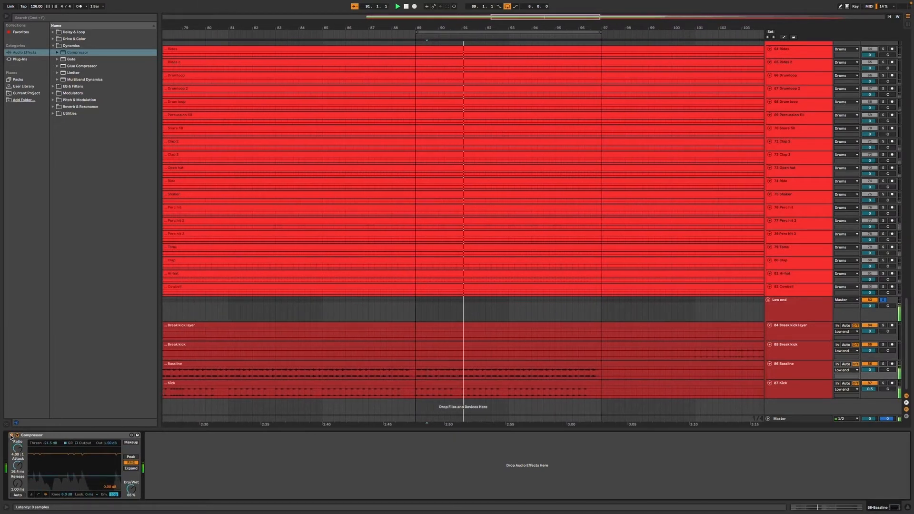
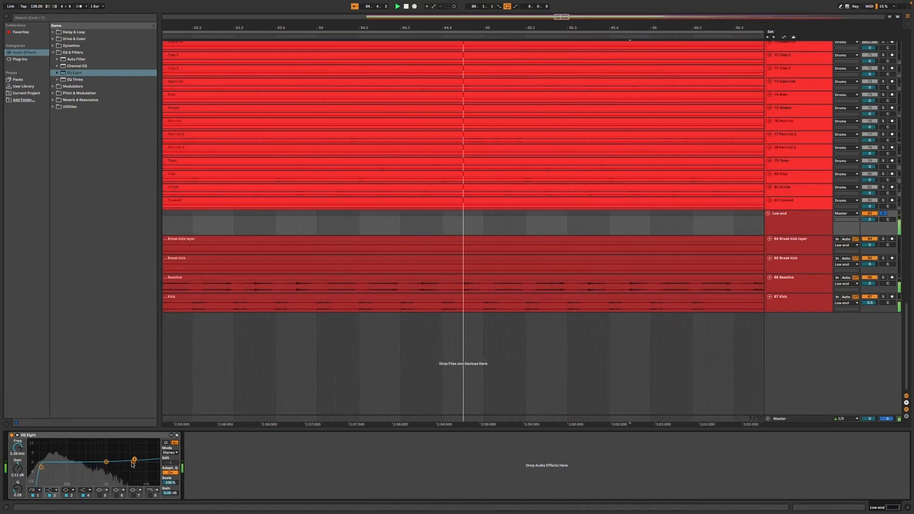
- Move the Low end EQ Eight's high shelf down to about 774 Hz and compare with bypass
left_click_drag(134, 460, 102, 458)
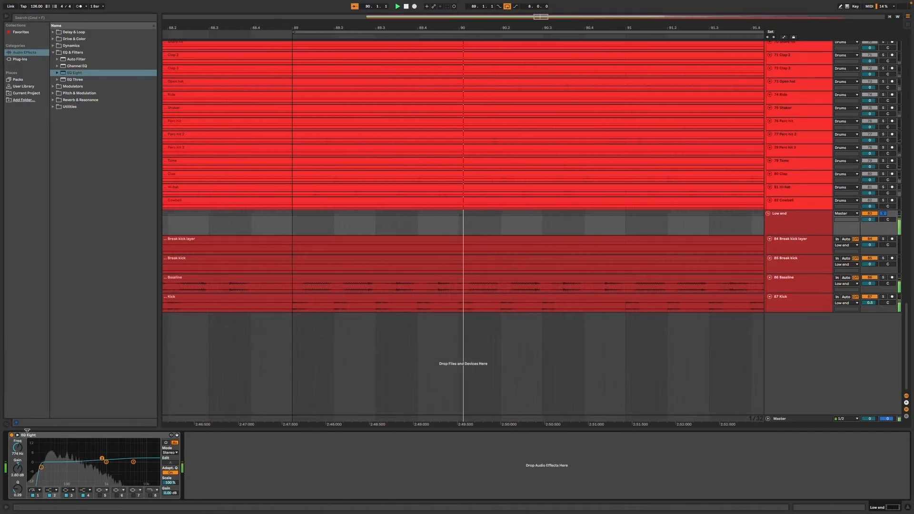
left_click(12, 435)
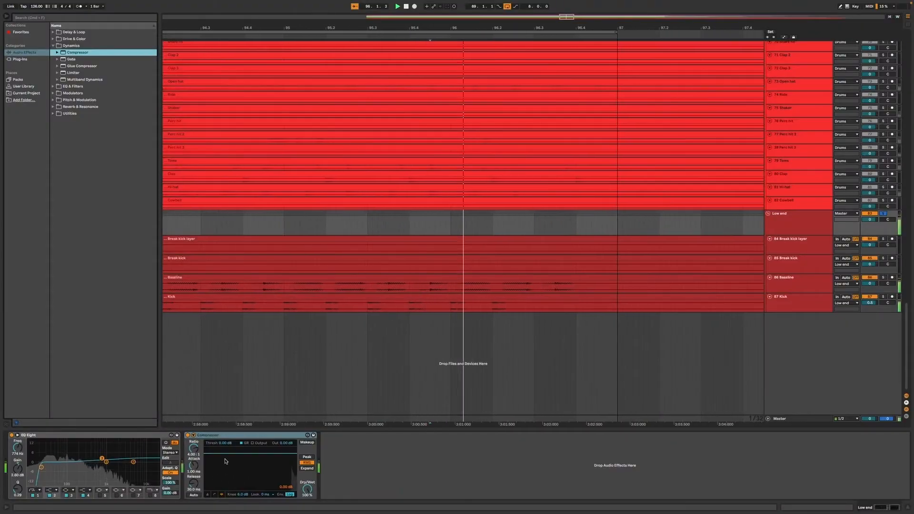
- Set the Low end group's Compressor to a threshold of about -15.1 dB, output 0.5 dB and dry/wet about 44%
left_click(226, 443)
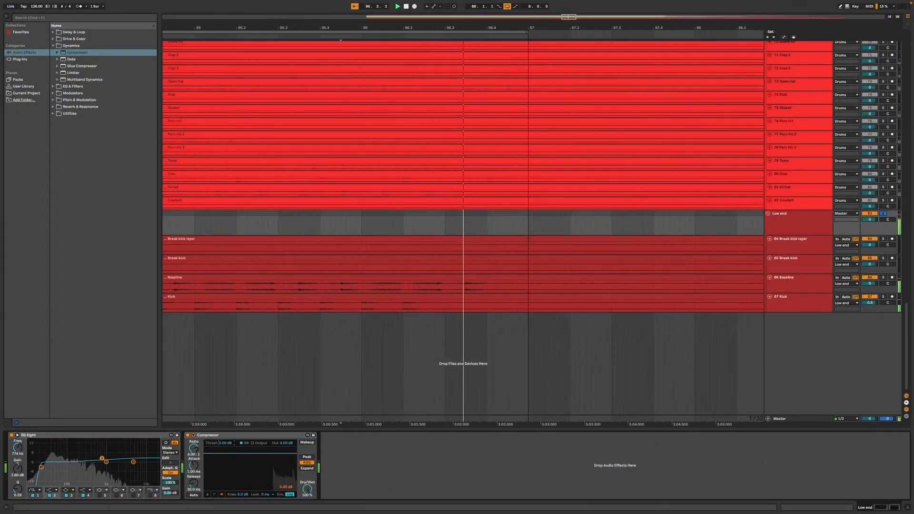
left_click_drag(226, 443, 226, 459)
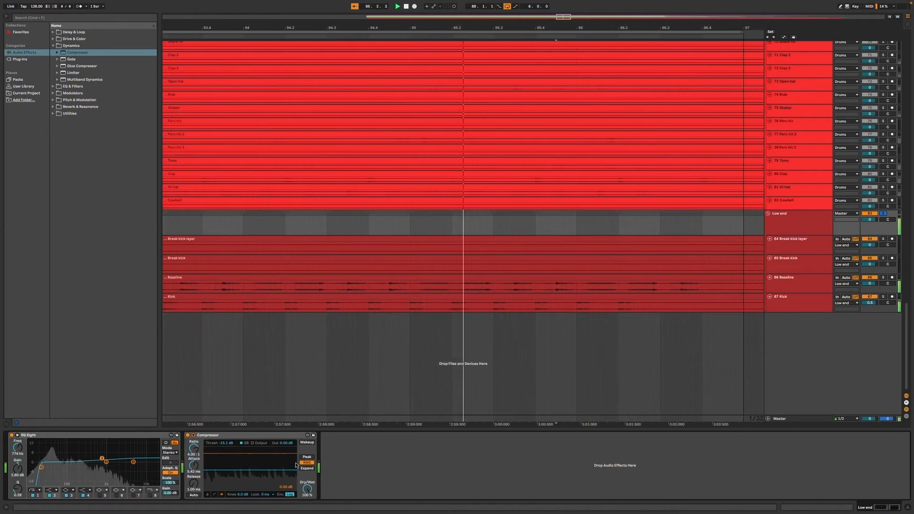
left_click(289, 443)
type("0.5")
key("Return")
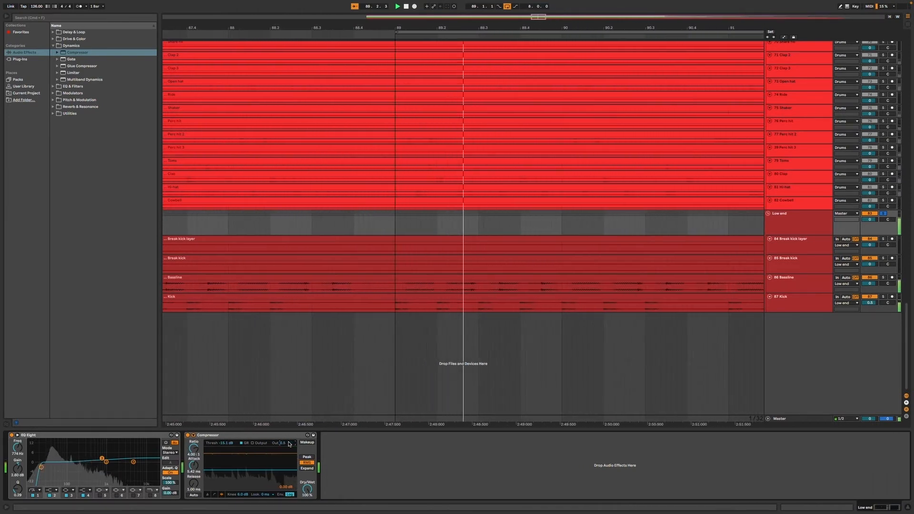
mouse_move(306, 489)
left_mouse_down()
mouse_move(307, 512)
mouse_move(307, 486)
left_mouse_up()
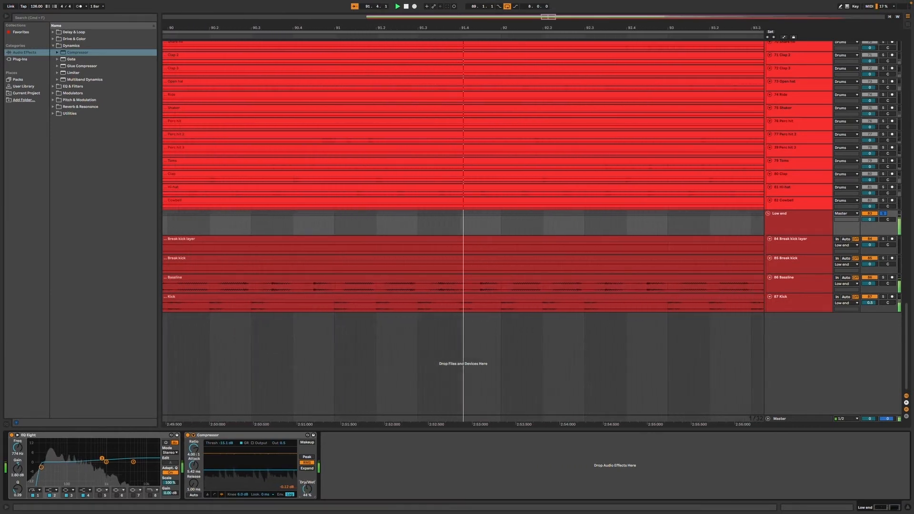
left_click(274, 436)
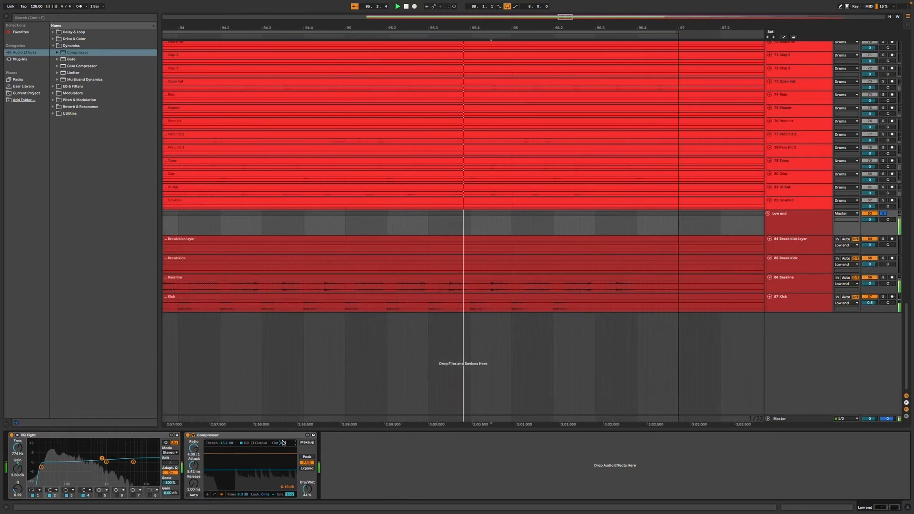
left_click(275, 435)
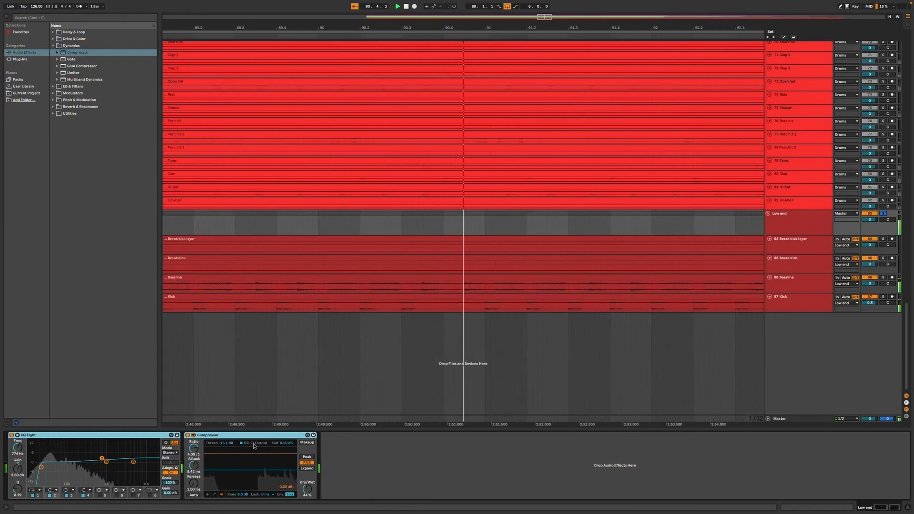
- Lower the Low end EQ Eight's 774 Hz shelf gain to about 0.71 dB, and compare both devices and the low cut with bypass
left_click_drag(17, 469, 18, 485)
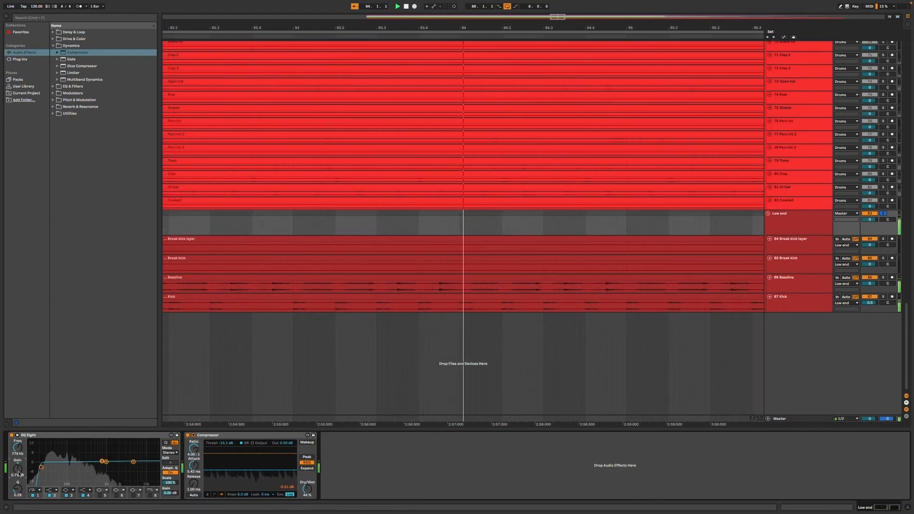
left_click(238, 437, "shift")
key("0")
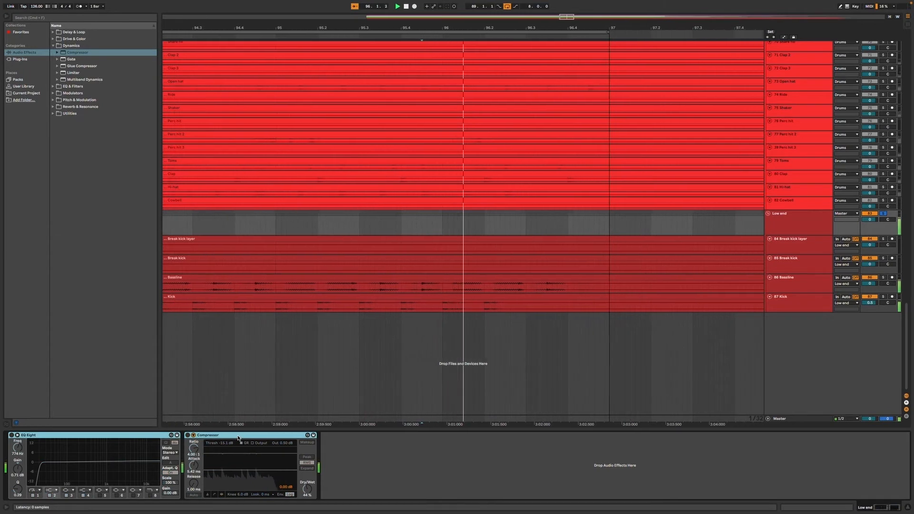
key("0")
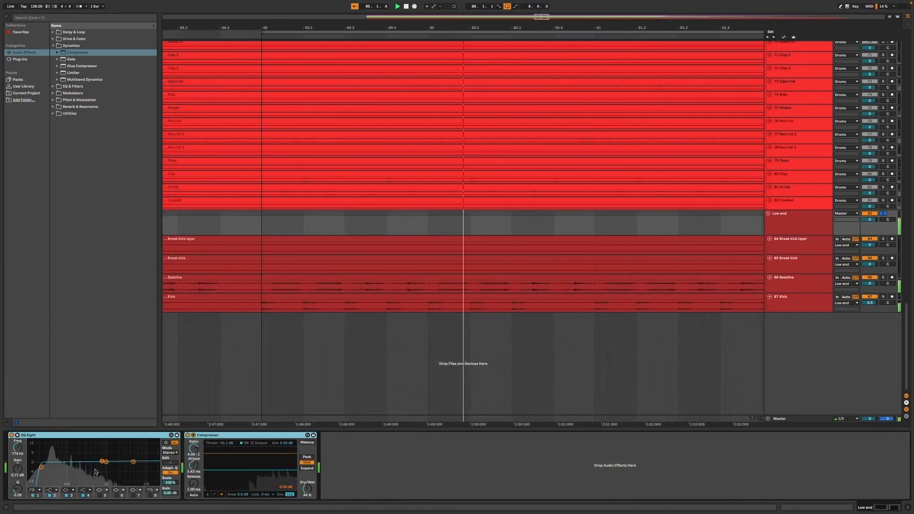
left_click(32, 495)
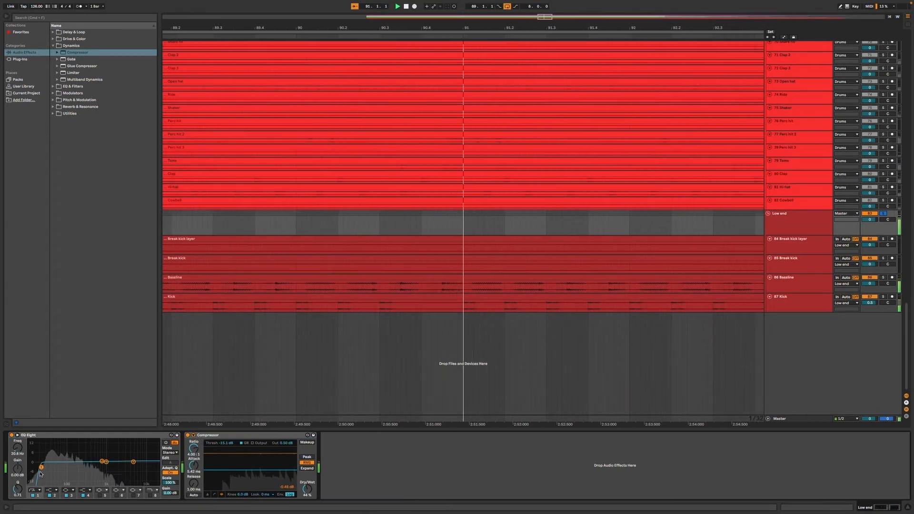
left_click(33, 495)
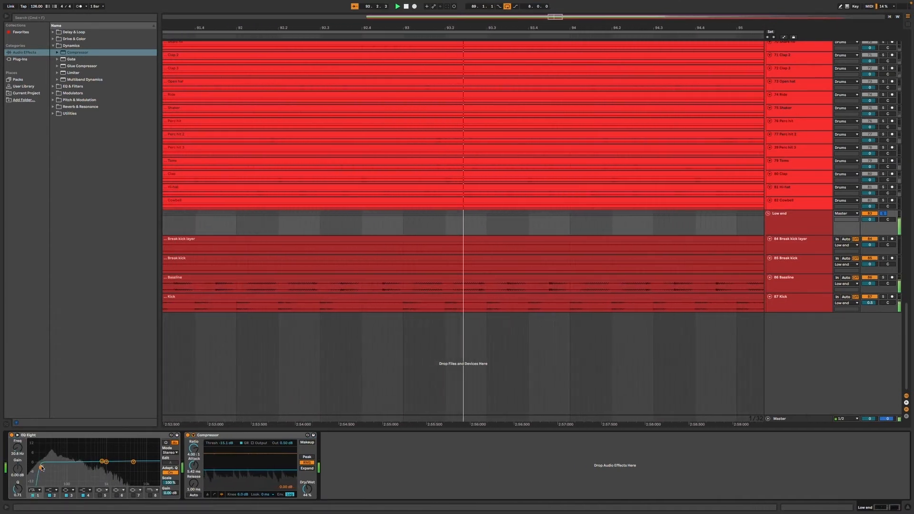
- Add a narrow boost of about 2.11 dB at about 38.3 Hz in the Low end EQ Eight and compare with bypass
left_click_drag(102, 461, 49, 462)
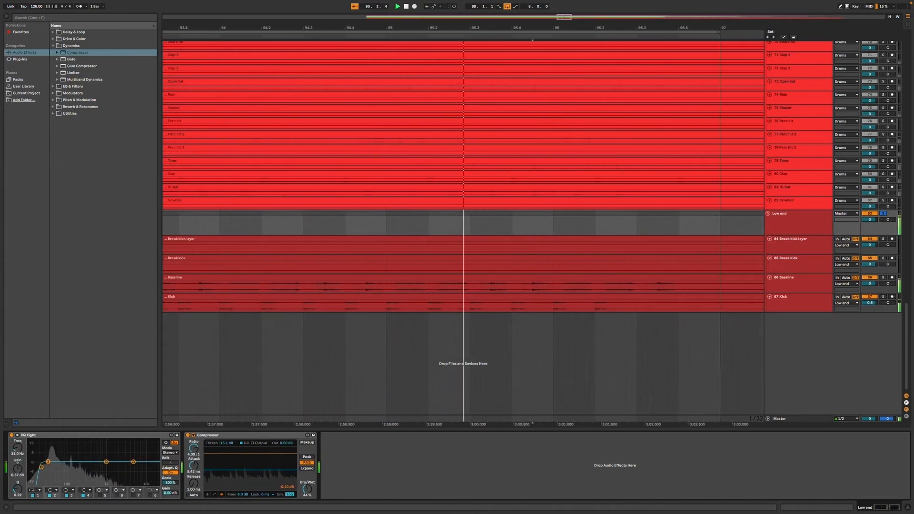
key("super+z")
left_click_drag(106, 462, 51, 460)
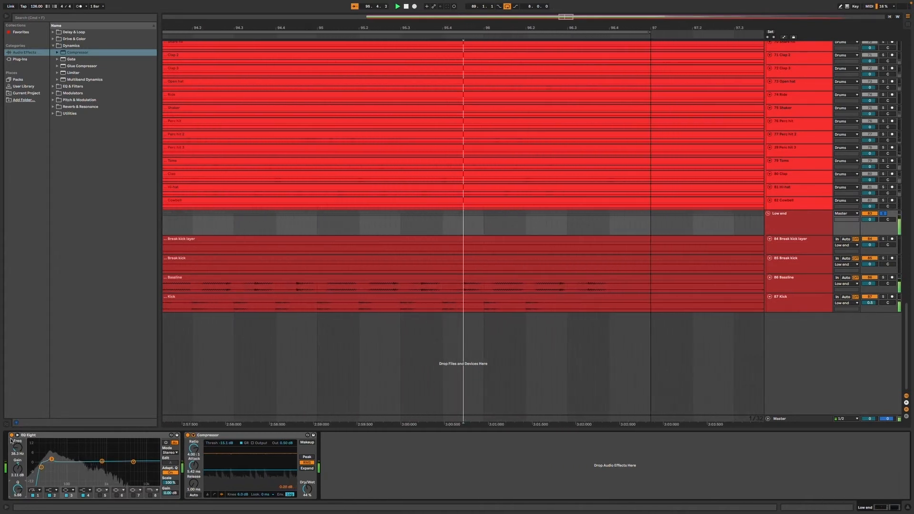
left_click(12, 435)
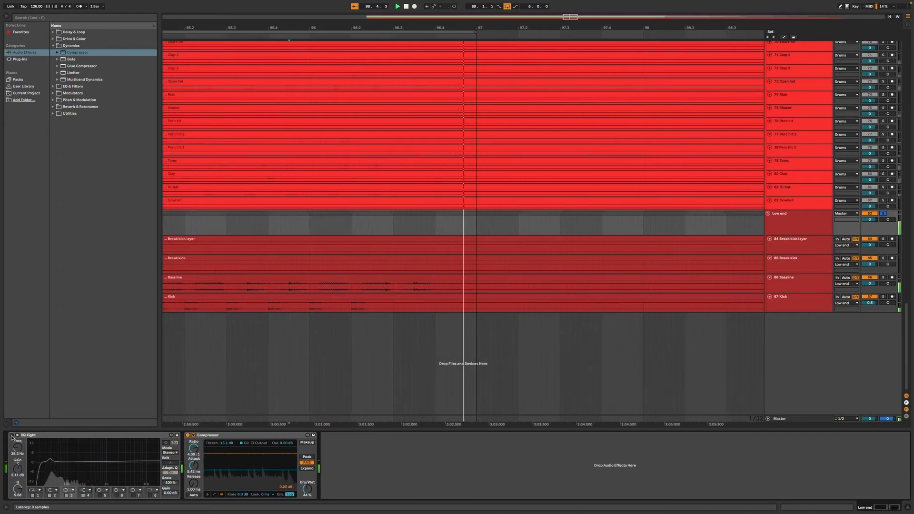
left_click(12, 435)
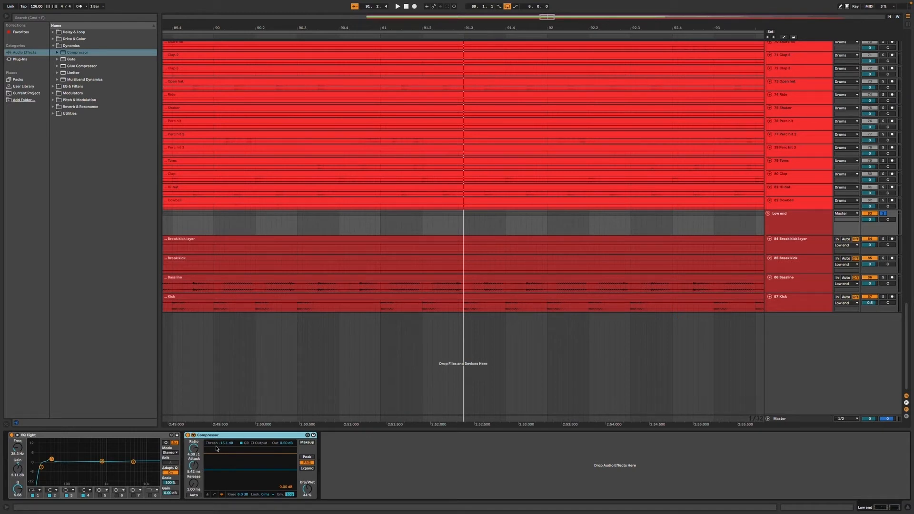
left_click(46, 435)
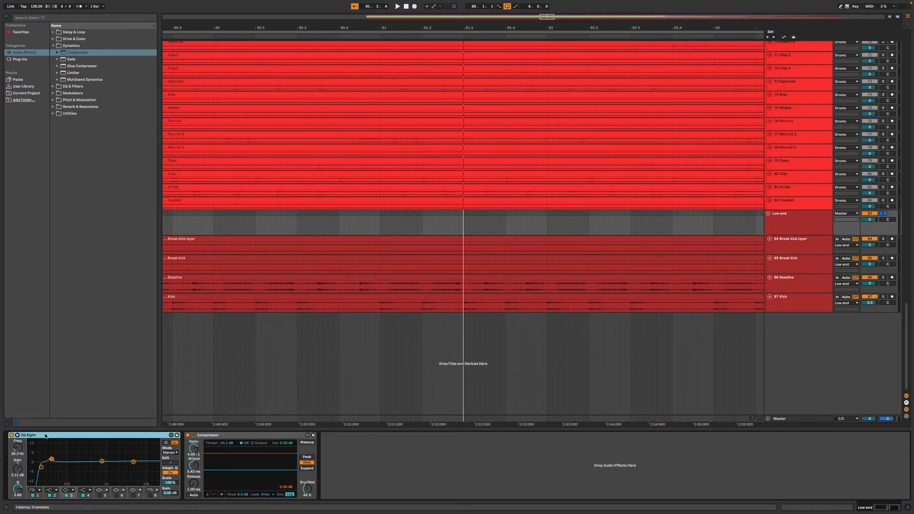
left_click(104, 461)
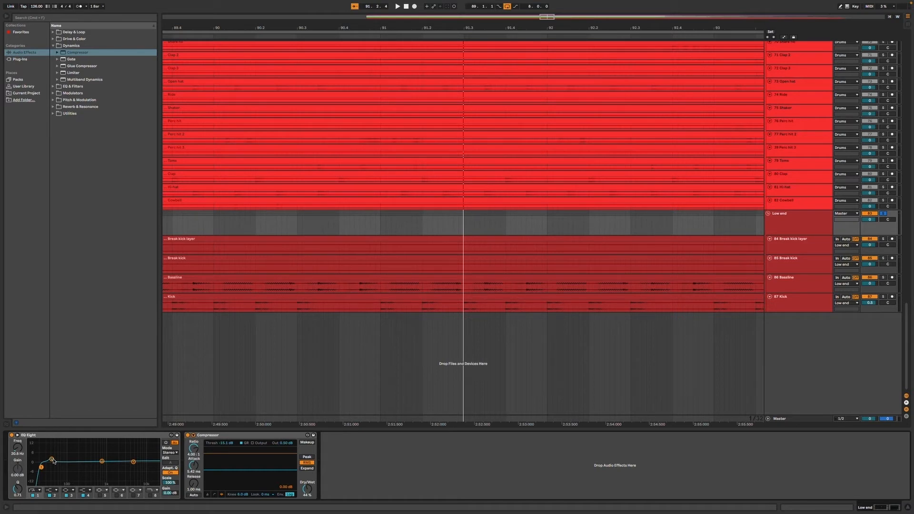
left_click(52, 459)
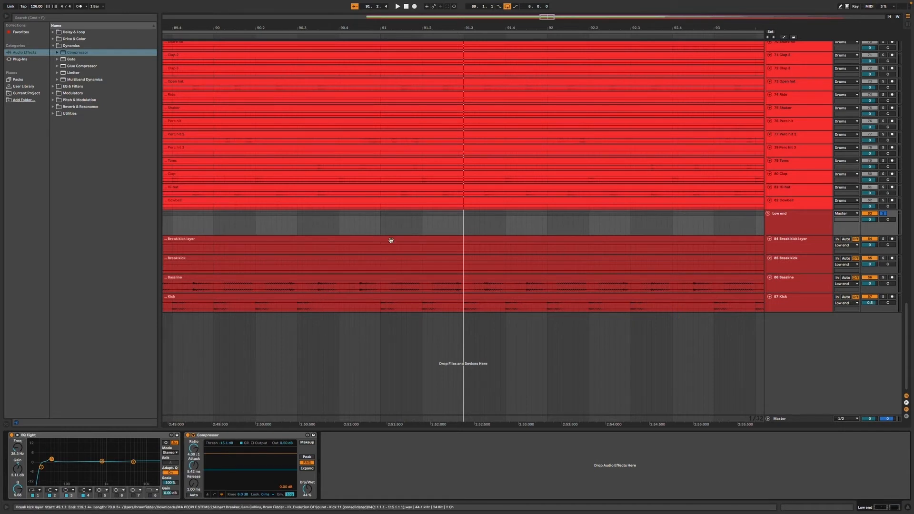
- Add a Saturator to the Low end group with about 3.43 dB drive, the Sinoid Fold curve and Soft Clip on
left_click(389, 222)
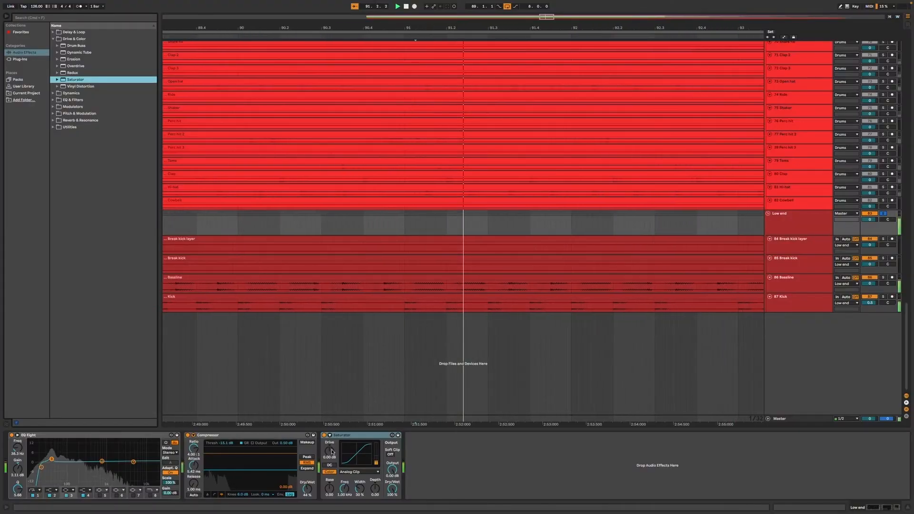
left_click_drag(332, 451, 331, 440)
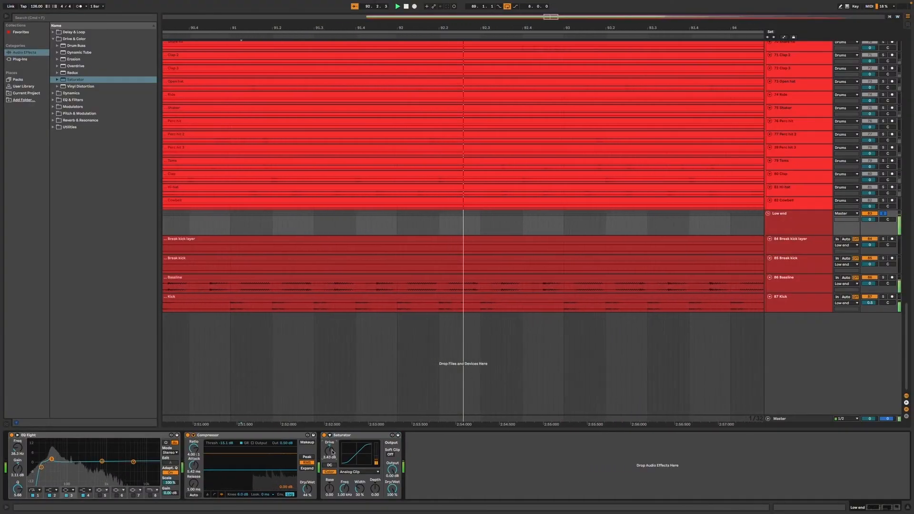
left_click(372, 472)
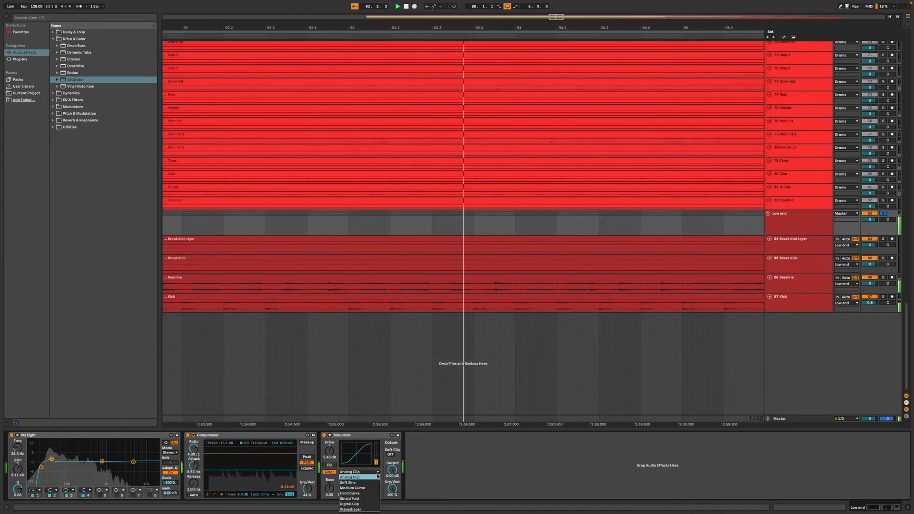
left_click(364, 499)
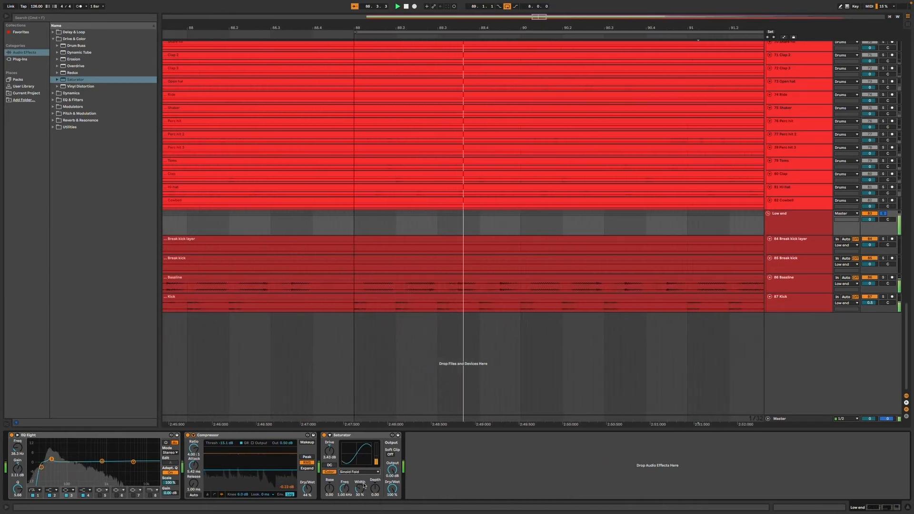
left_click(391, 455)
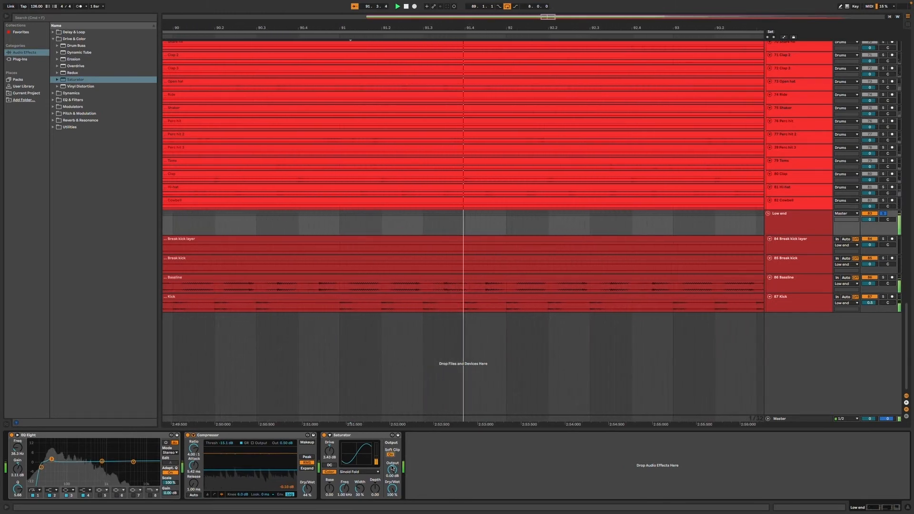
- Adjust the Saturator's color depth, set its output to -3.5 dB and its dry/wet to about 31%
left_click_drag(375, 489, 375, 492)
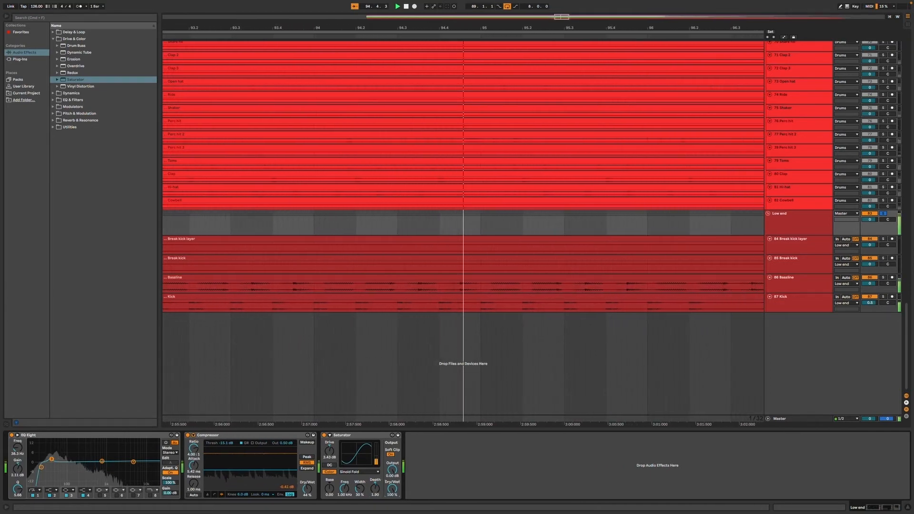
left_click(391, 470)
type("-3.5")
key("Return")
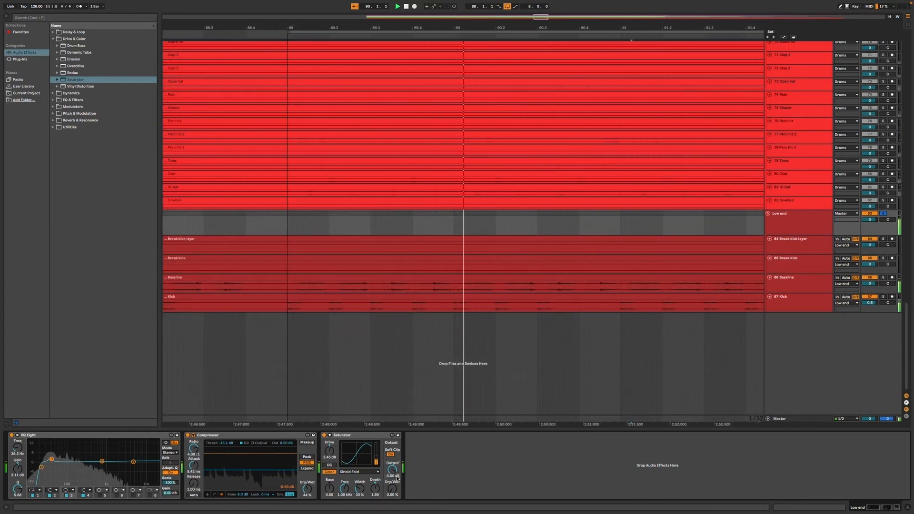
left_click_drag(393, 494, 392, 480)
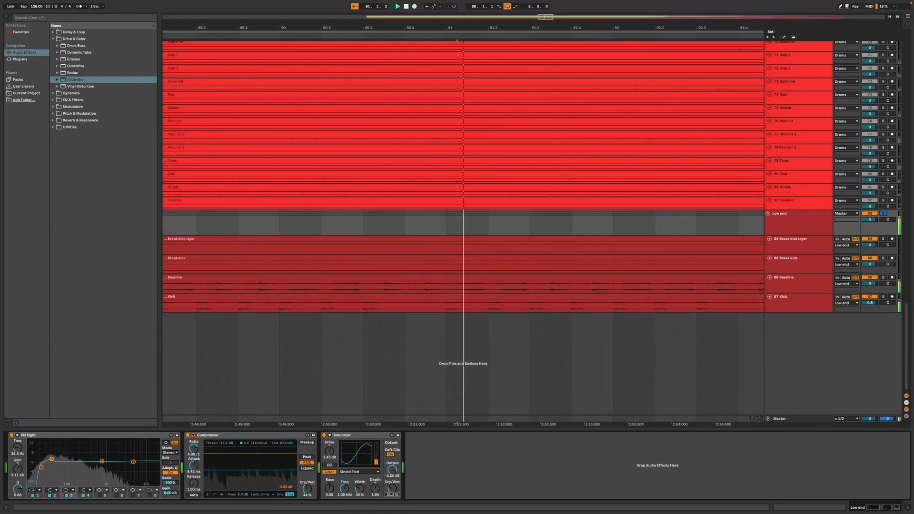
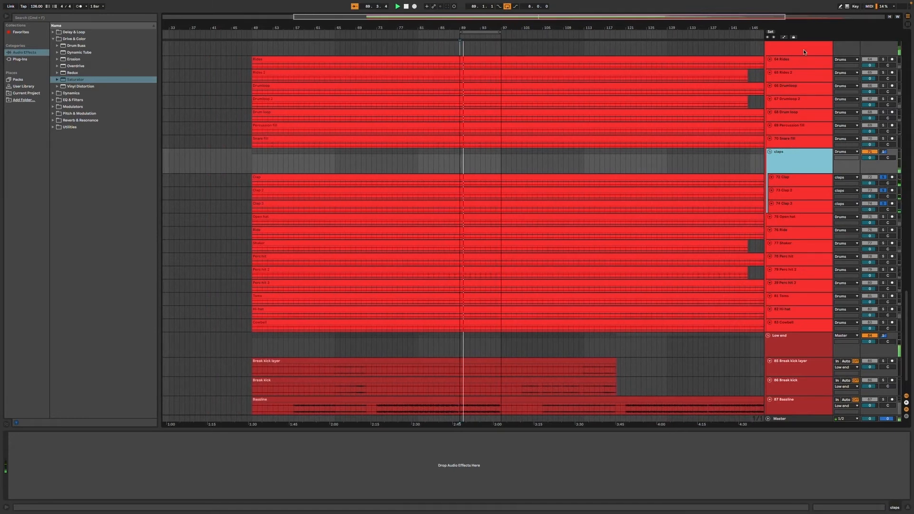
- Audition the individual tracks in the claps group by soloing Clap 2 and Clap 3 one after the other
right_click(804, 159)
left_click(813, 180)
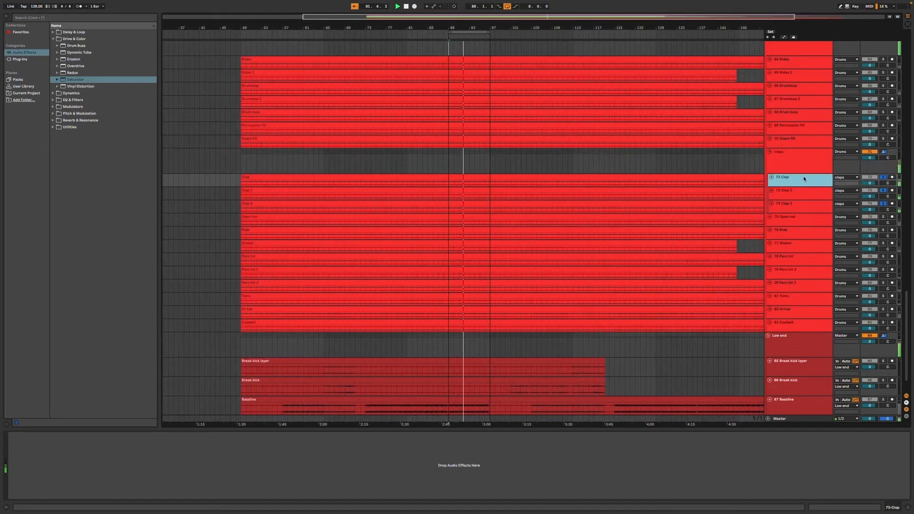
left_click(798, 195)
key("s")
left_click(789, 209)
key("s")
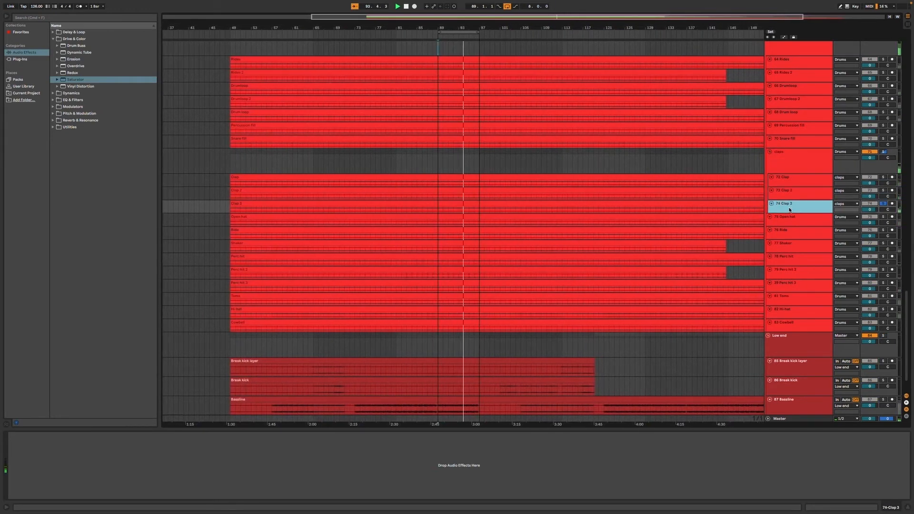
- Solo the whole claps group and add a Utility to Clap 3 with its stereo width at about 232%
left_click(790, 165)
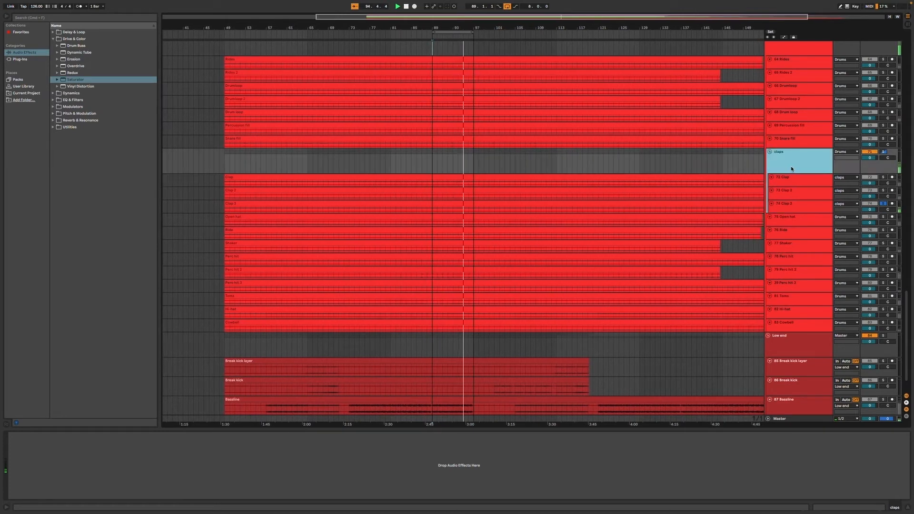
key("s")
left_click(790, 204)
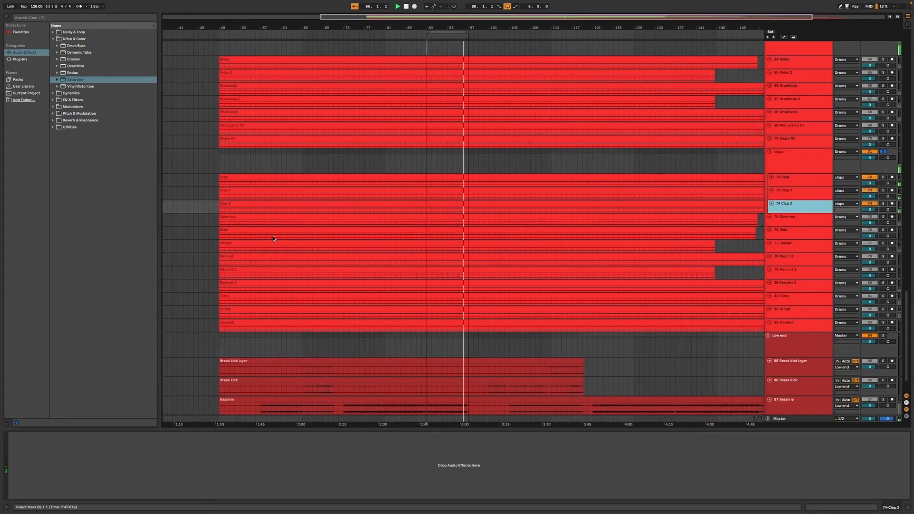
left_click(76, 127)
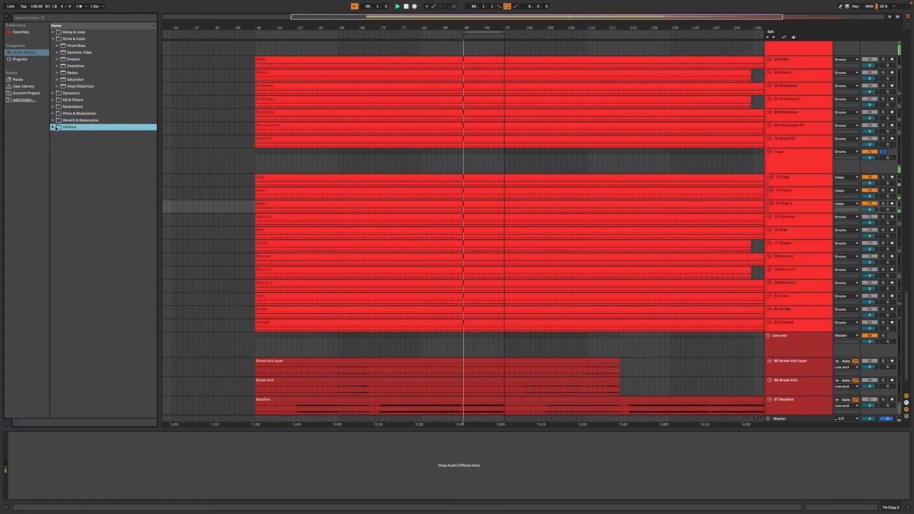
left_click(429, 204)
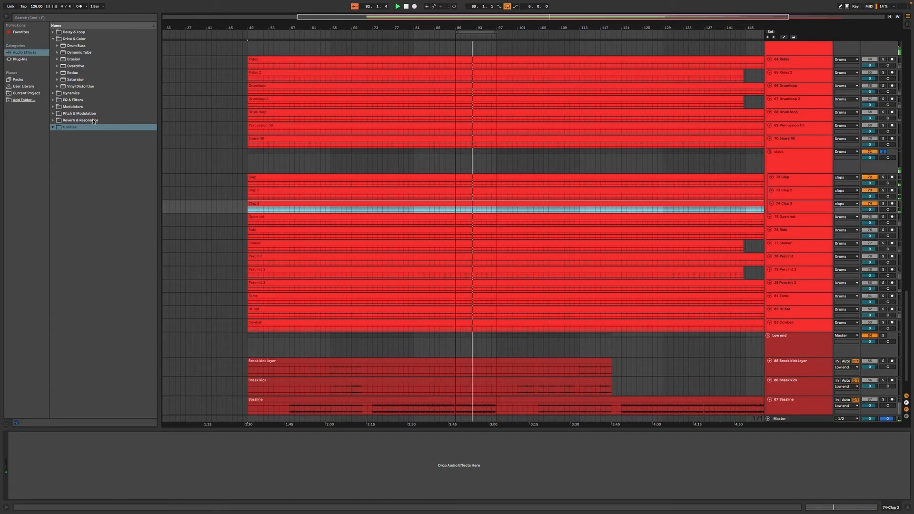
left_click(53, 127)
left_click_drag(73, 121, 444, 202)
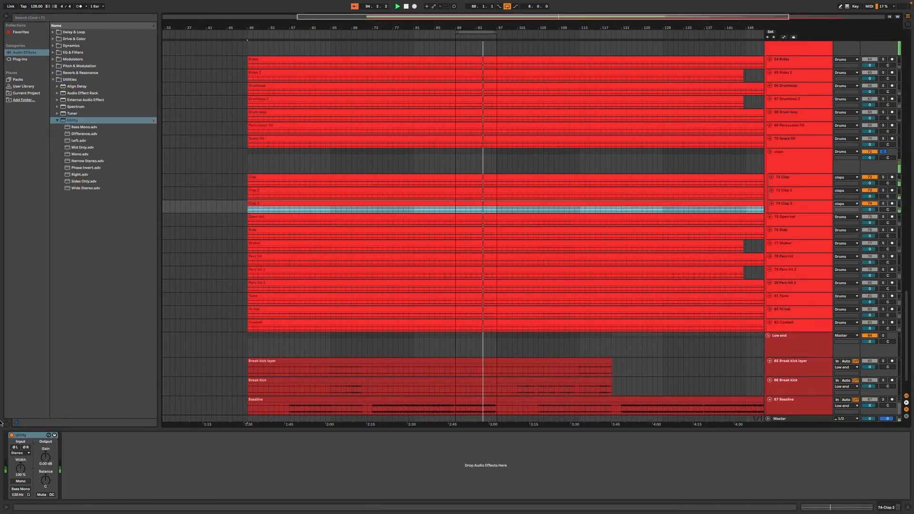
mouse_move(21, 468)
left_mouse_down()
mouse_move(20, 453)
mouse_move(21, 465)
left_mouse_up()
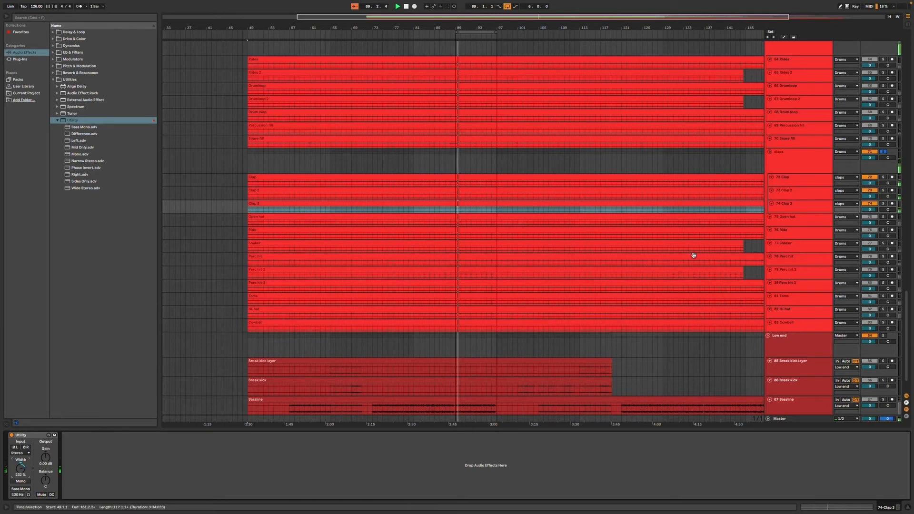
- Solo Clap 3, raise its Utility gain to about 6.11 dB and compare the result with bypass
left_click(785, 204)
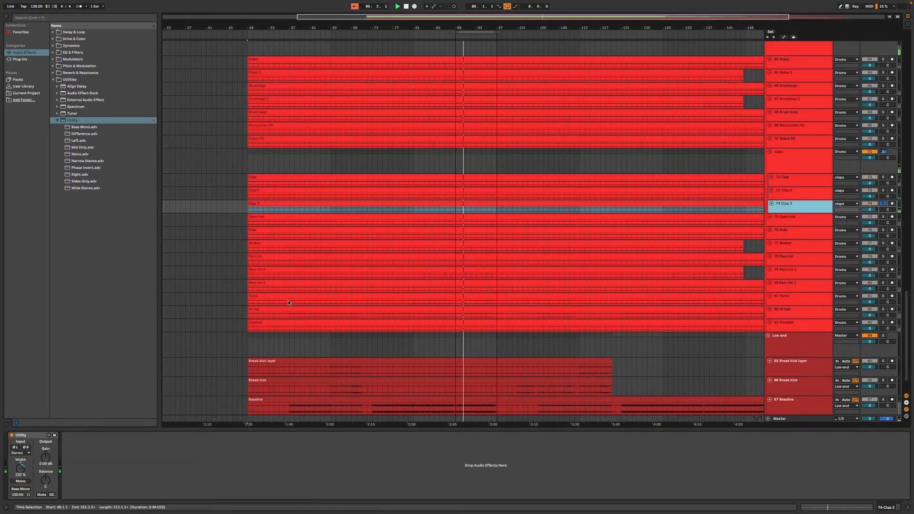
left_click(12, 435)
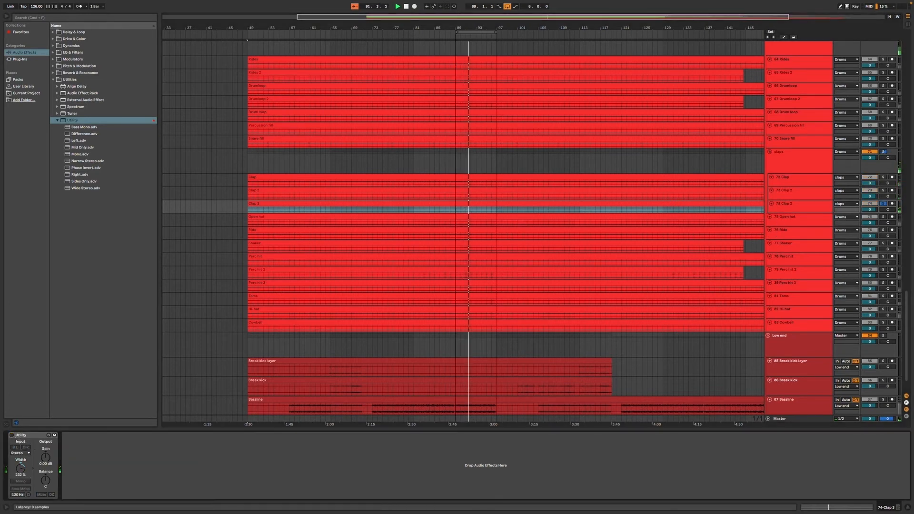
left_click(12, 435)
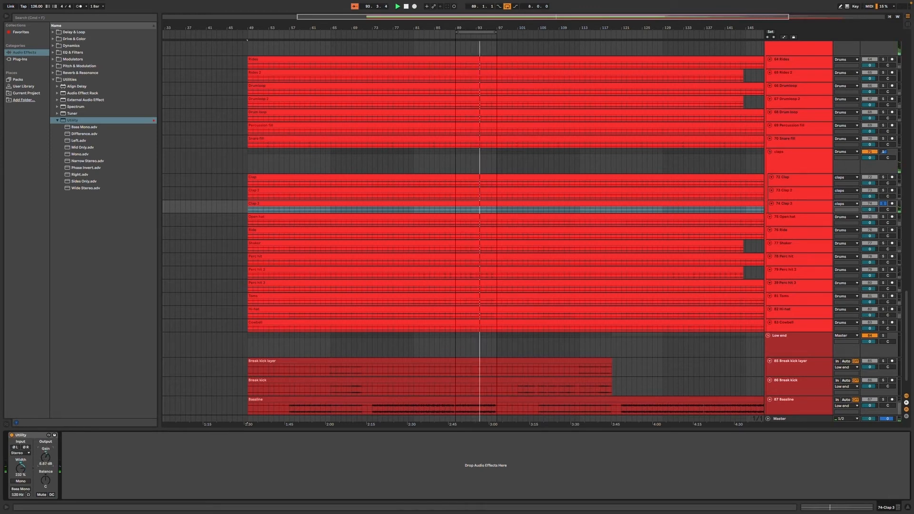
left_click(12, 435)
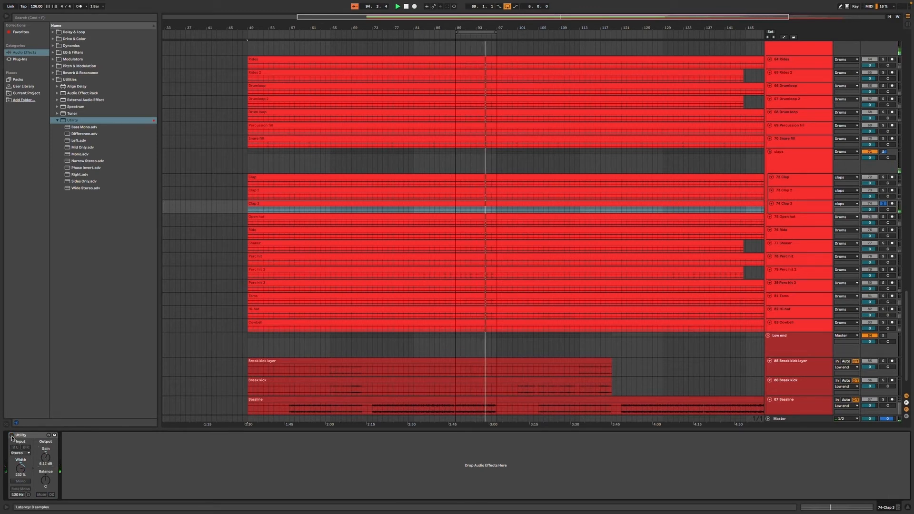
- Solo Clap 2 and Clap 3 together to balance them, and lower Clap 3's track volume to -1 dB
left_click(786, 197)
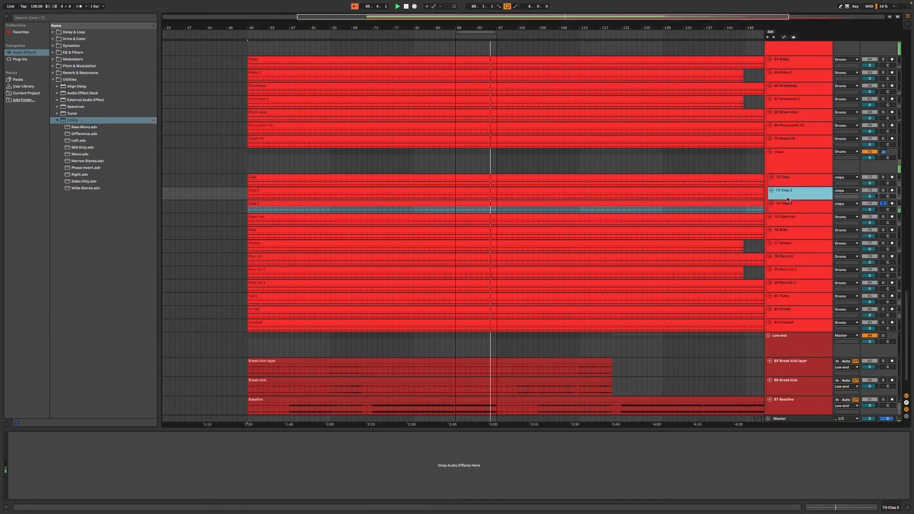
left_click(793, 204, "shift")
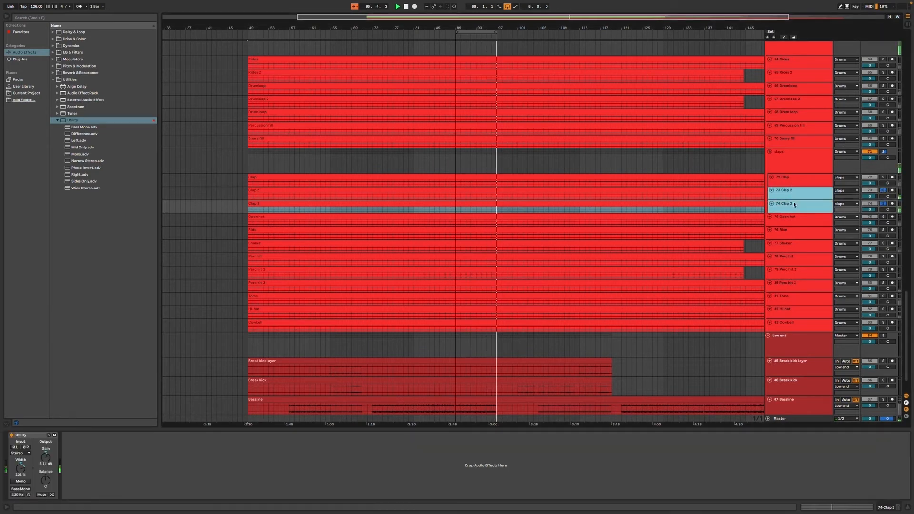
left_click(867, 209)
key("Up")
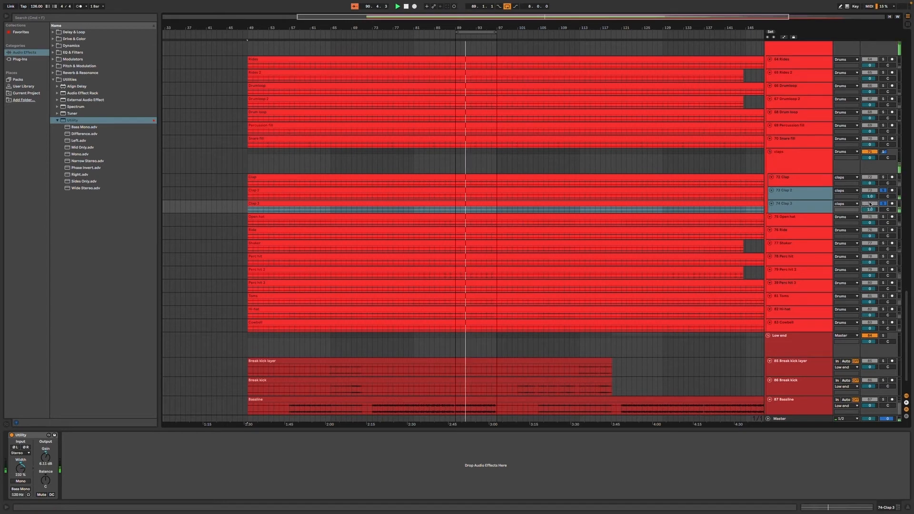
key("Down")
left_click(869, 211)
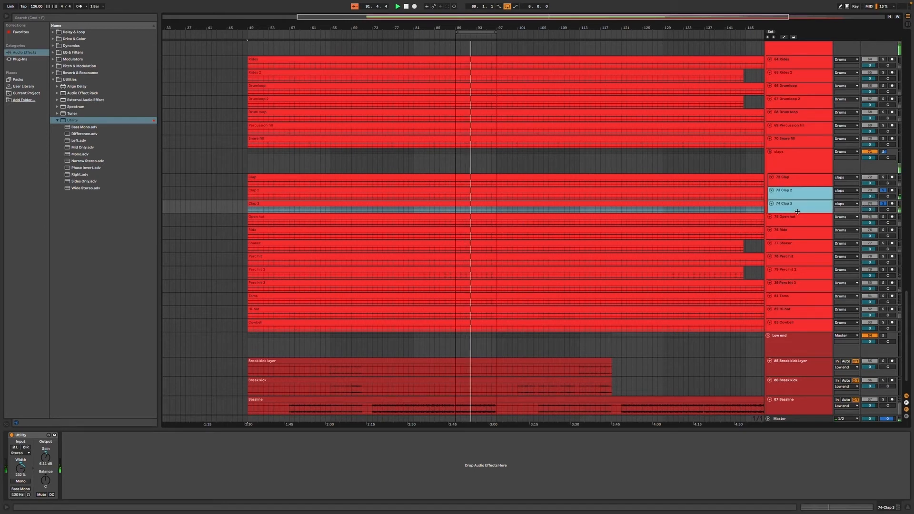
left_click(872, 210)
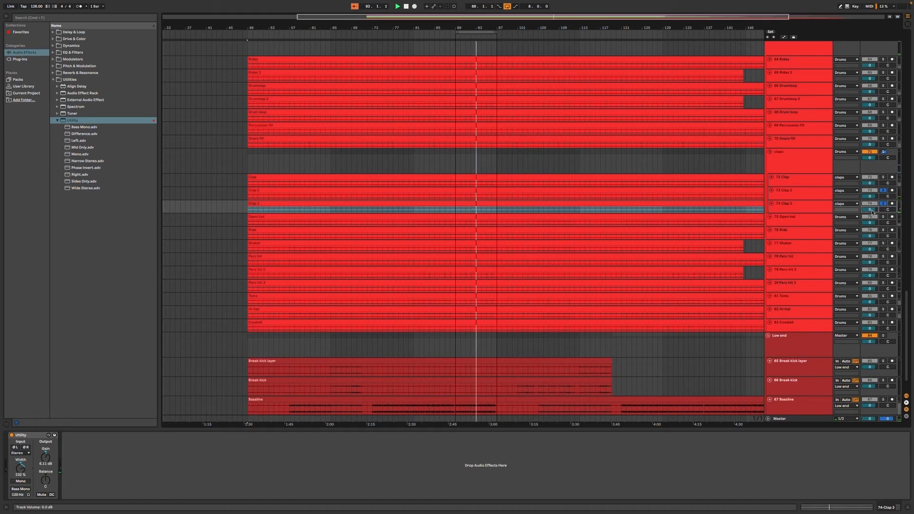
- Solo the Clap track, add a Saturator with slightly raised drive and about 13% dry/wet, and compare with bypass
left_click(804, 186)
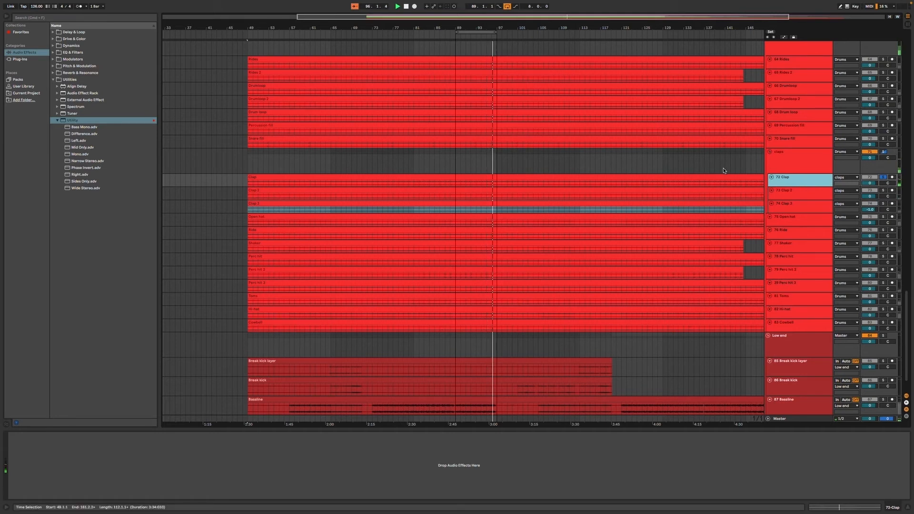
left_click(53, 39)
double_click(71, 80)
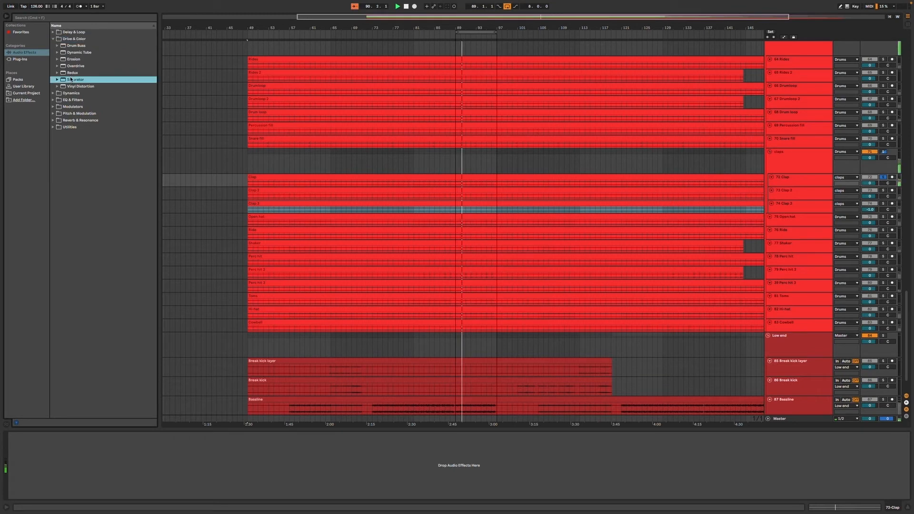
left_click_drag(17, 451, 17, 448)
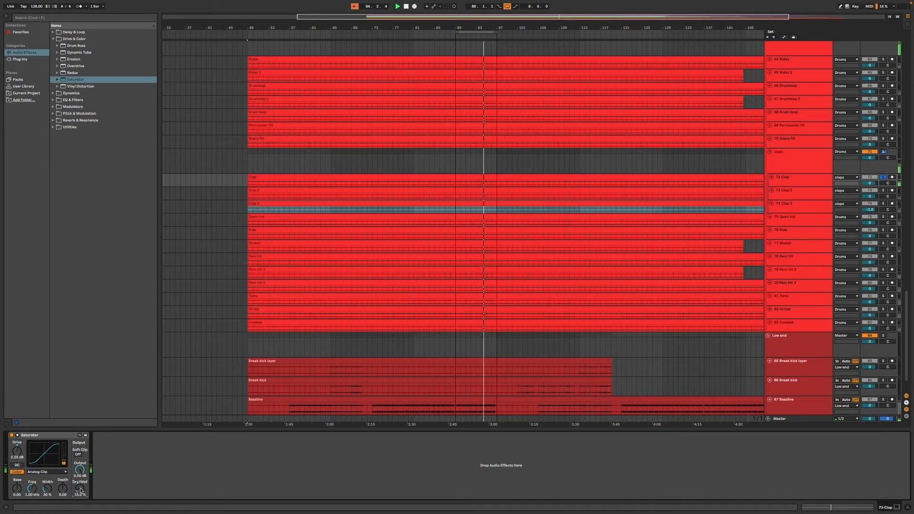
left_click(11, 435)
left_click(12, 435)
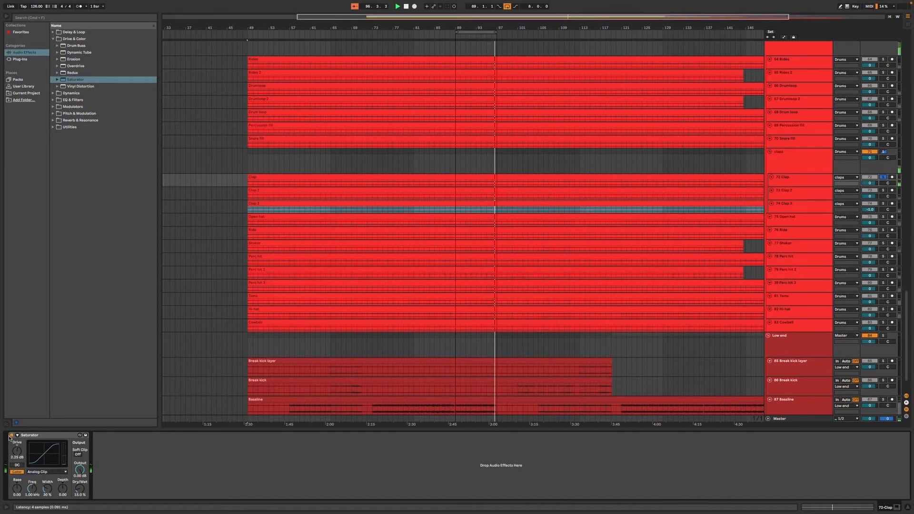
- Switch the solo back to the whole claps group and solo the Kick along with it
left_click(791, 183)
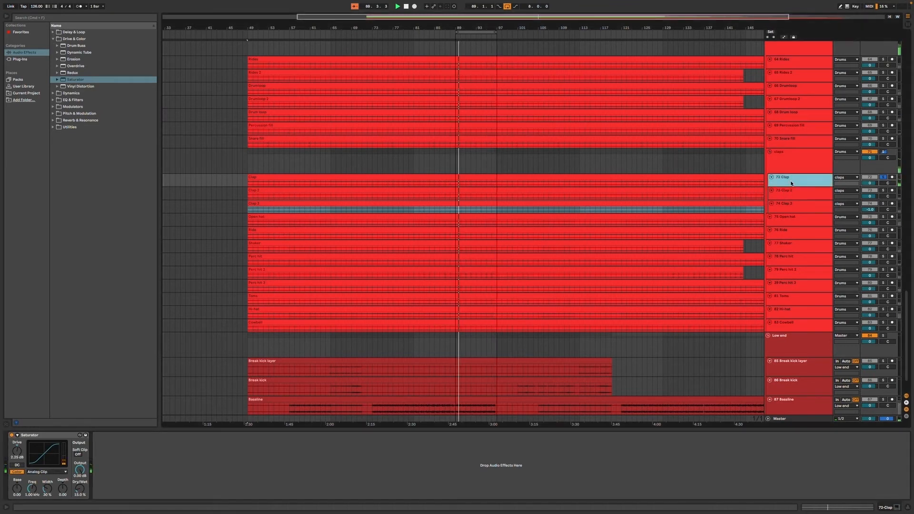
left_click(789, 161)
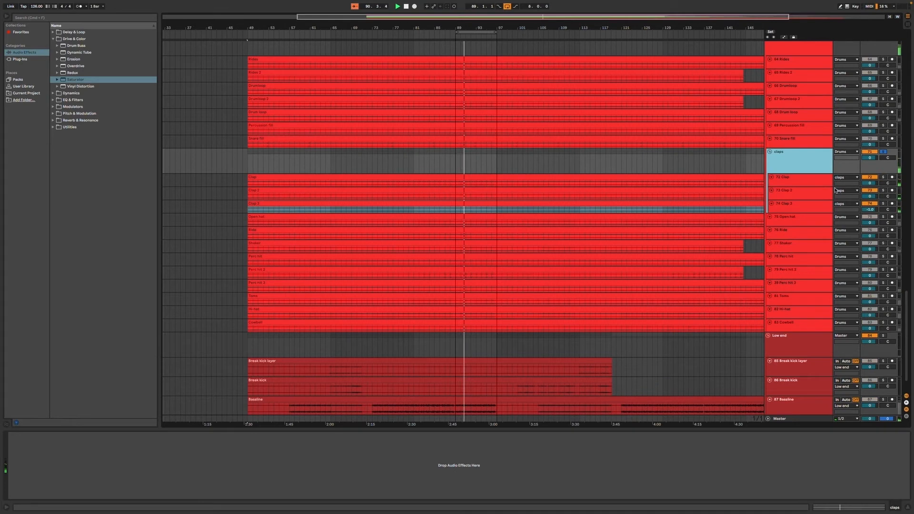
left_click(798, 177)
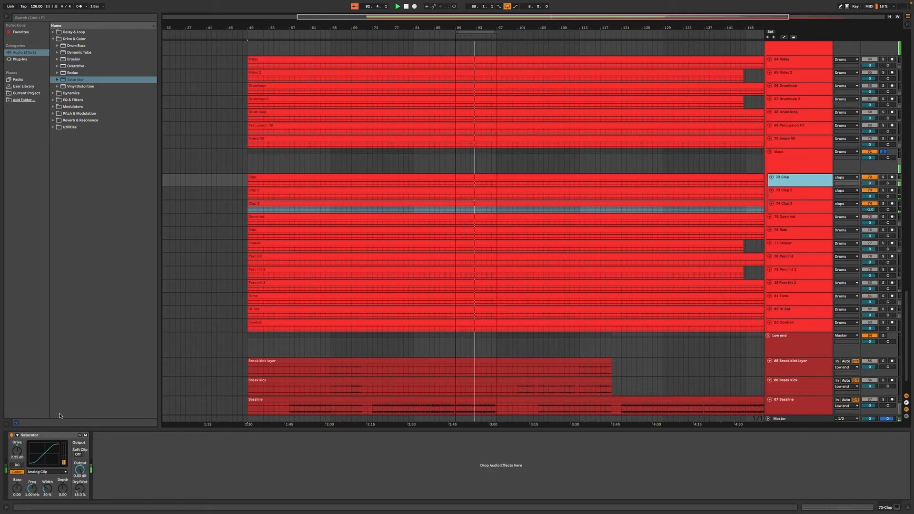
left_click(790, 159)
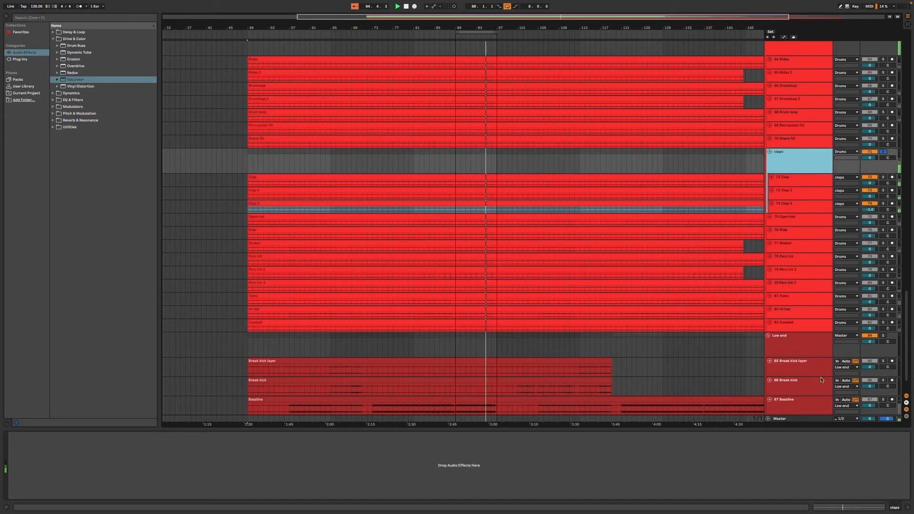
scroll(823, 380, "down", 3)
left_click(883, 383)
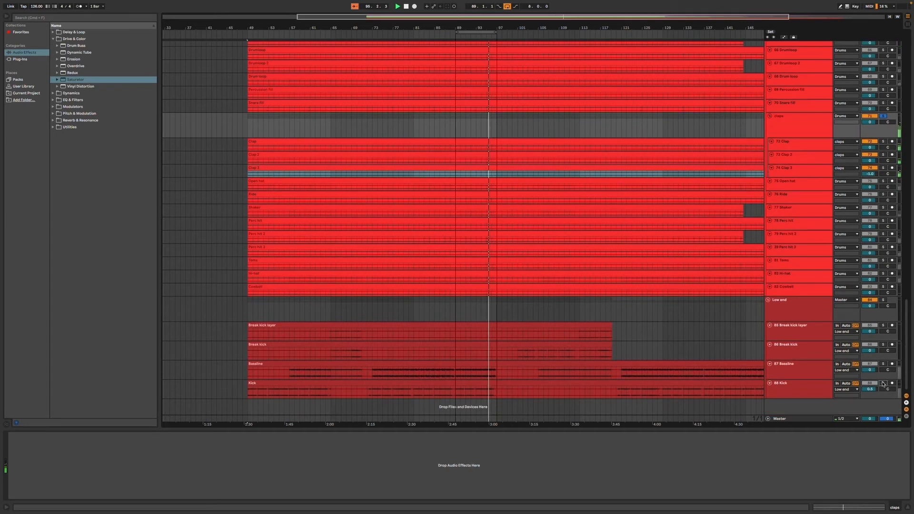
left_click(796, 122)
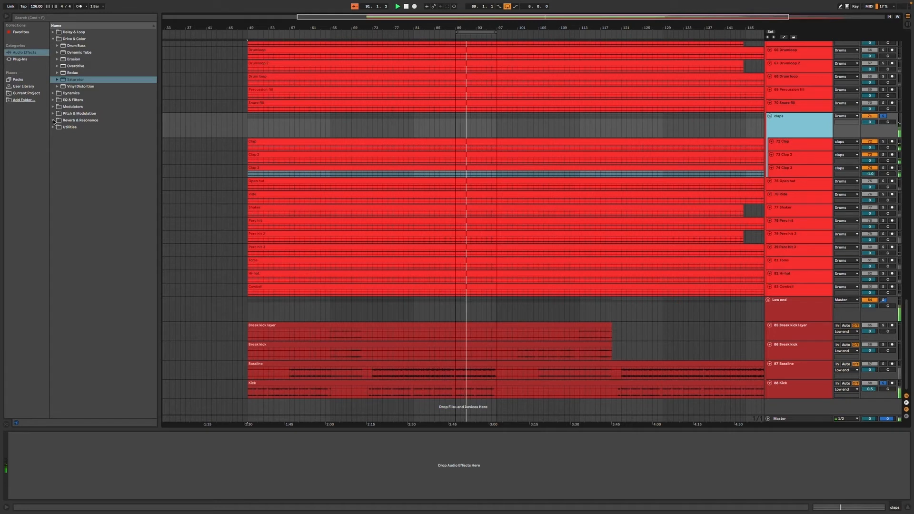
- Add a Compressor to the claps group with threshold -36 dB, ratio 7:1 and release 1 ms
left_click(54, 93)
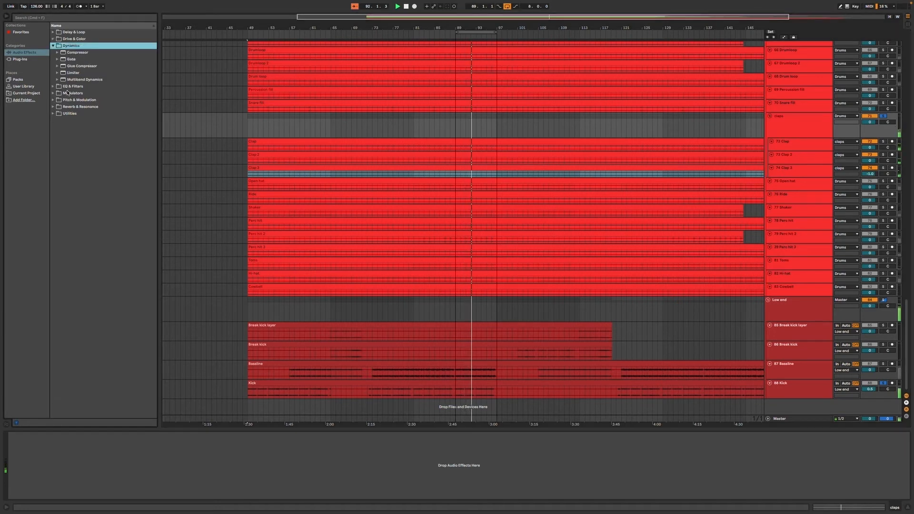
double_click(76, 53)
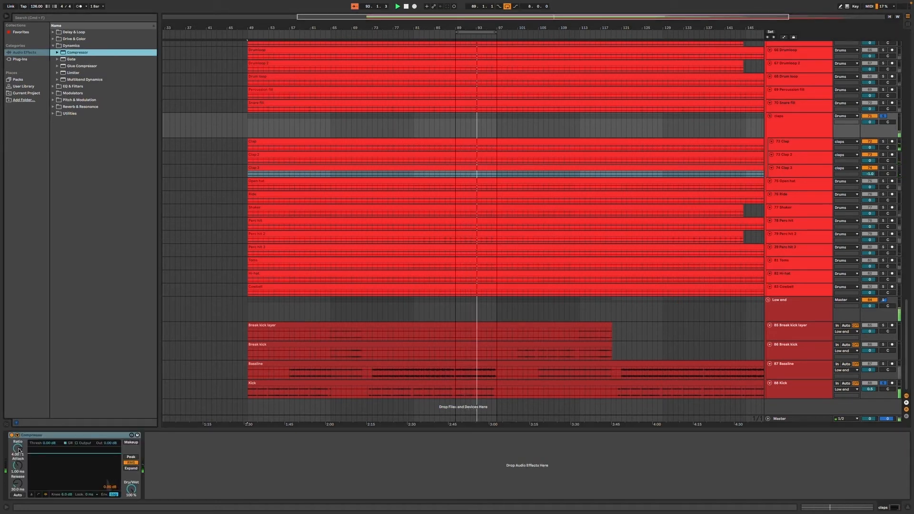
left_click_drag(35, 444, 17, 511)
mouse_move(17, 448)
left_mouse_down()
mouse_move(17, 428)
mouse_move(18, 442)
left_mouse_up()
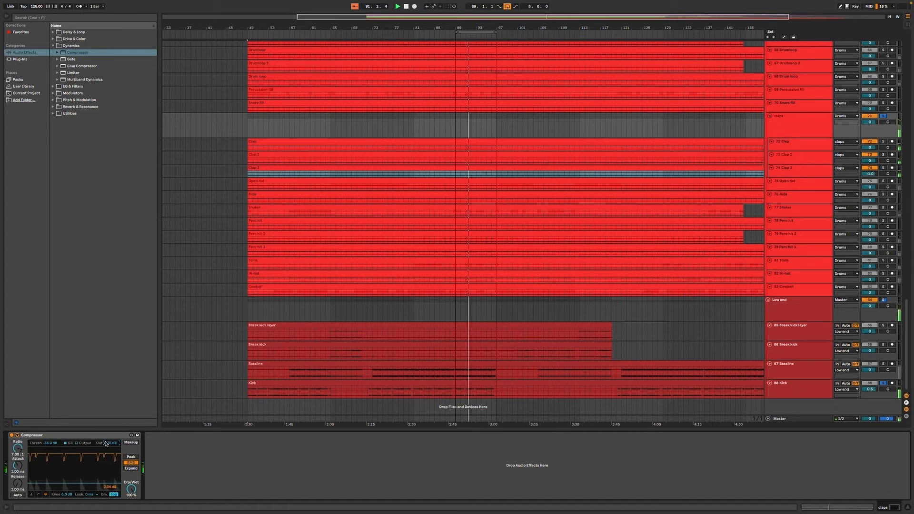
- Set the claps Compressor's output to 7 dB and attack to about 0.22 ms, compare with bypass, and reduce its dry/wet
left_click(12, 435)
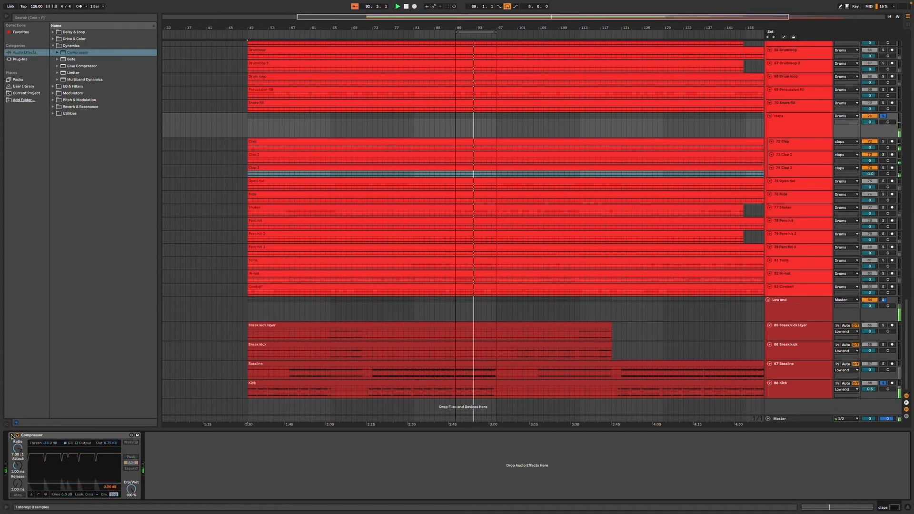
left_click(12, 435)
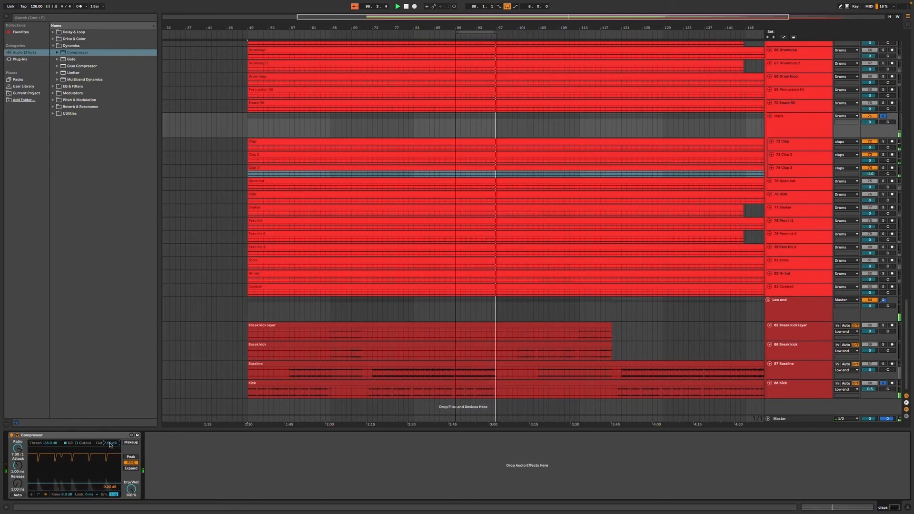
left_click_drag(18, 466, 17, 476)
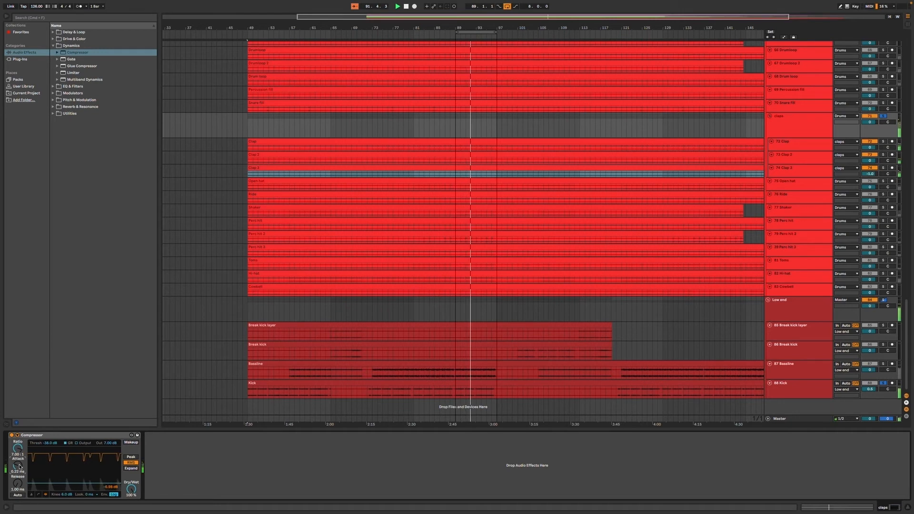
left_click(12, 435)
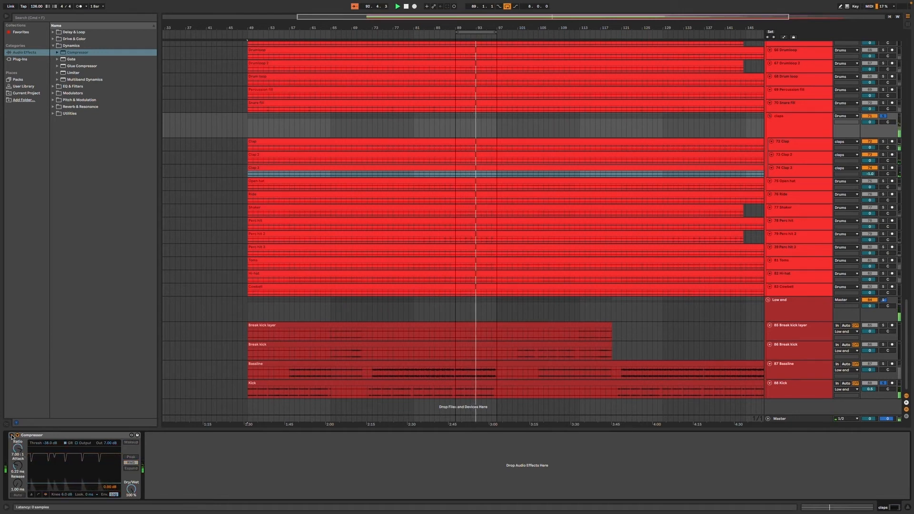
left_click(12, 435)
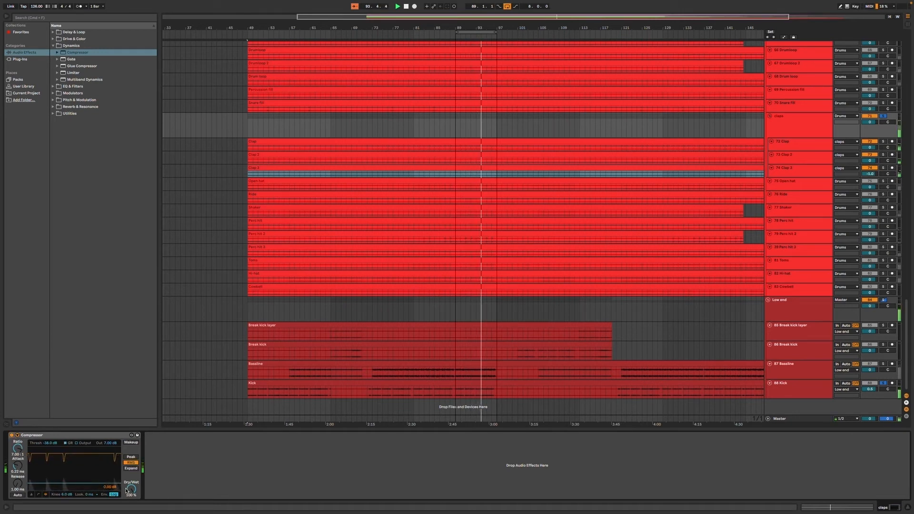
left_click_drag(133, 489, 133, 507)
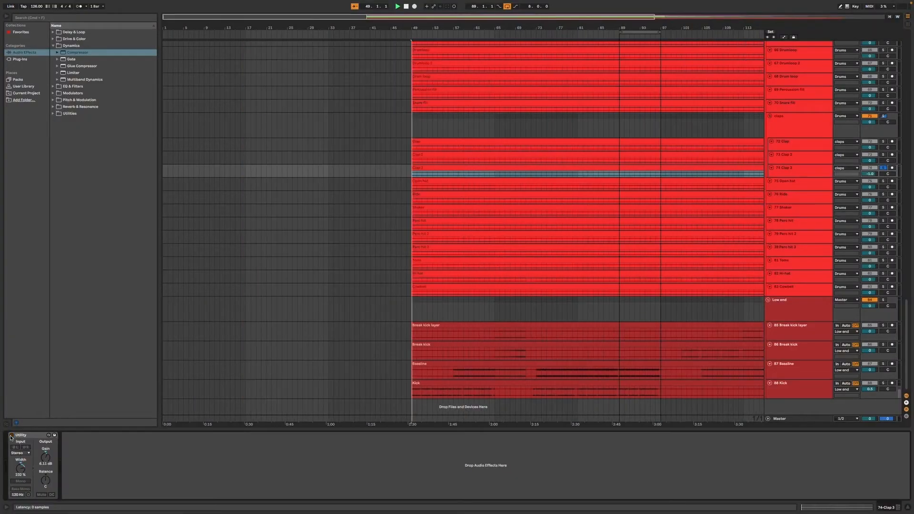
- Audition Clap 3 with its Utility switched back on, and move the solo to Clap 2
left_click(12, 436)
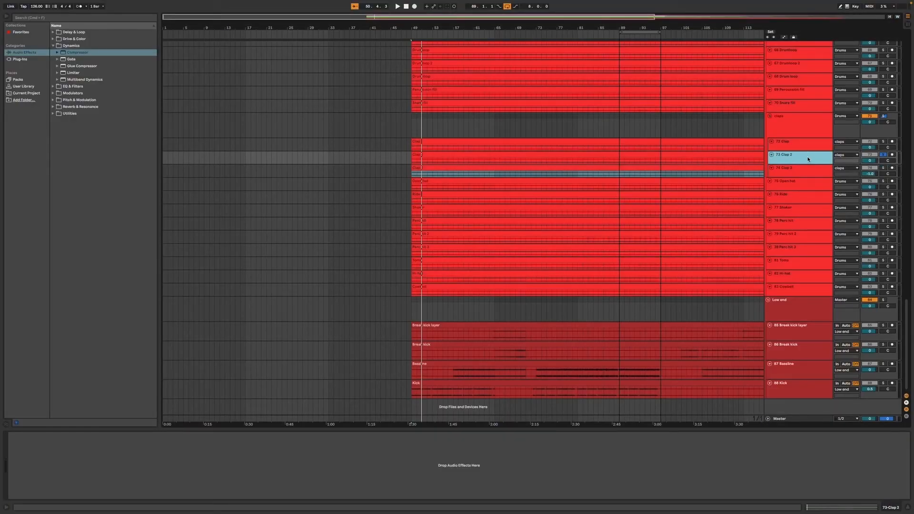
- Play the soloed Clap from bar 89 and compare it with its Saturator bypassed and switched back on
left_click(808, 150)
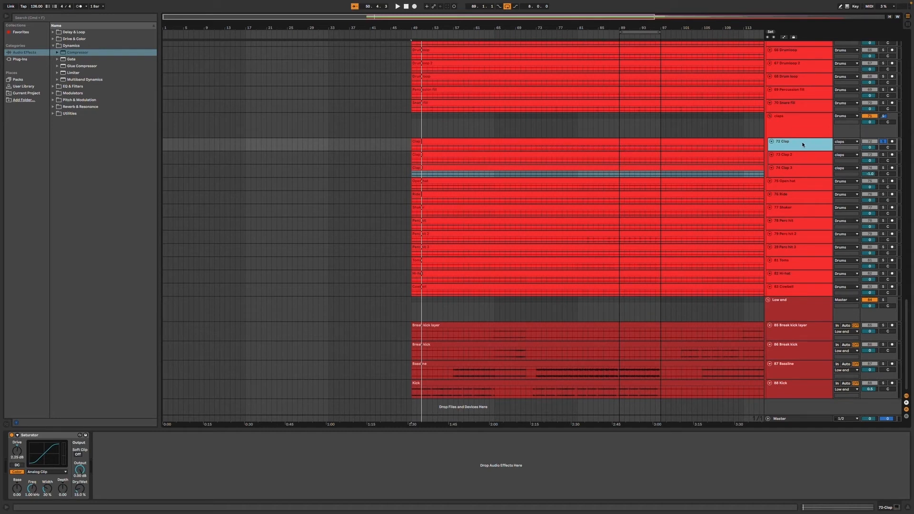
left_click(617, 149)
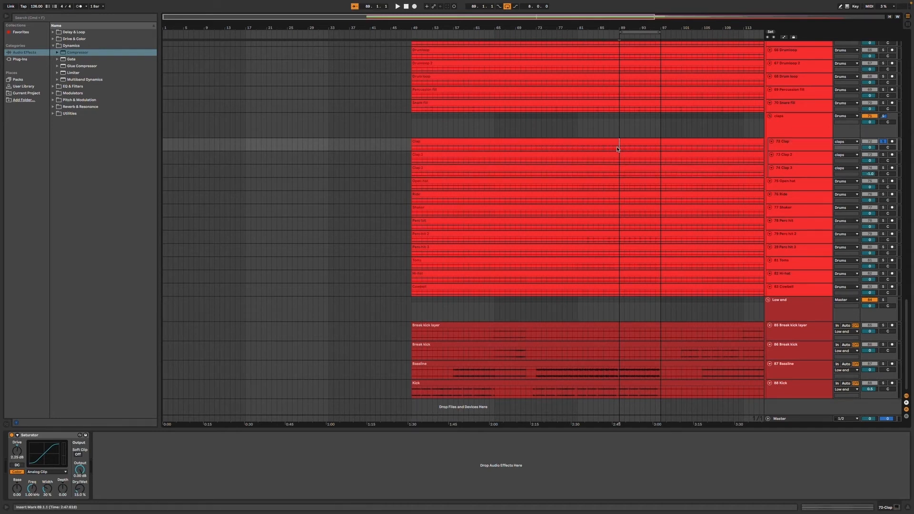
key("space")
left_click(12, 436)
left_click(12, 435)
- Play the claps group from bar 89 and compare it with its Compressor bypassed and switched back on
left_click(465, 114)
key("space")
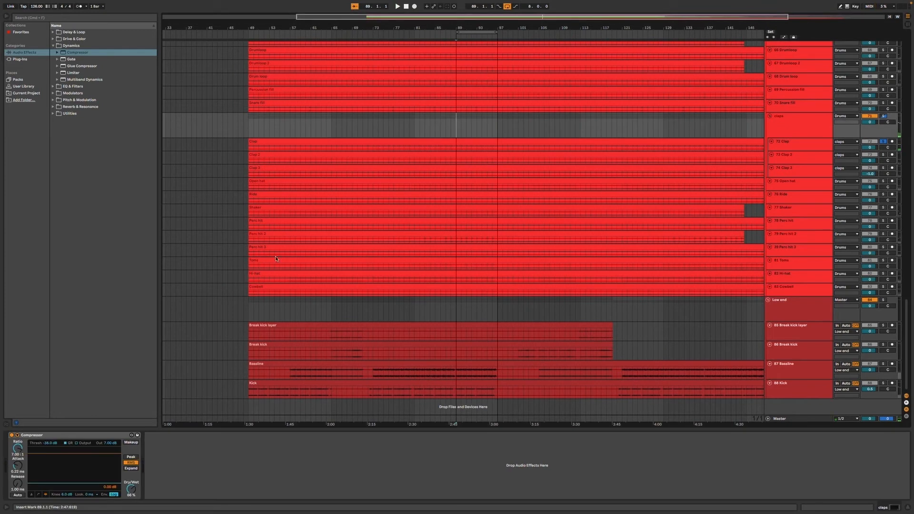
left_click(12, 435)
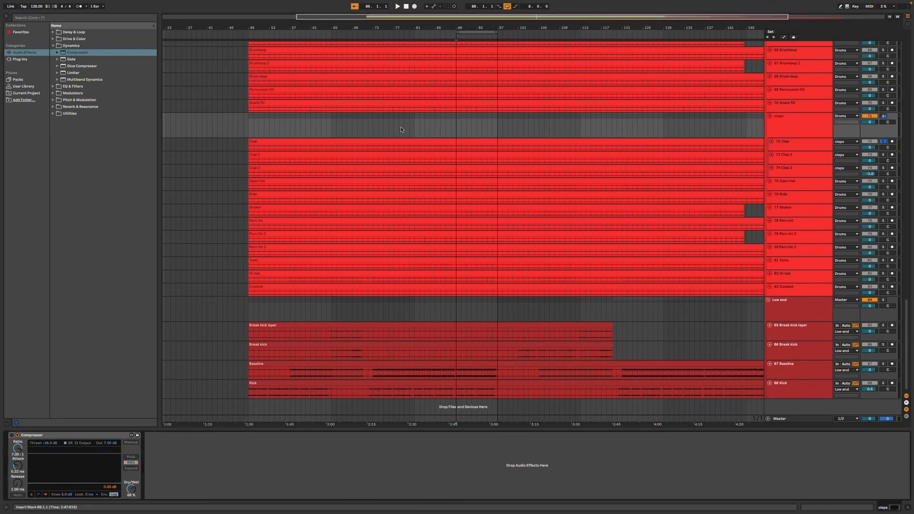
key("space")
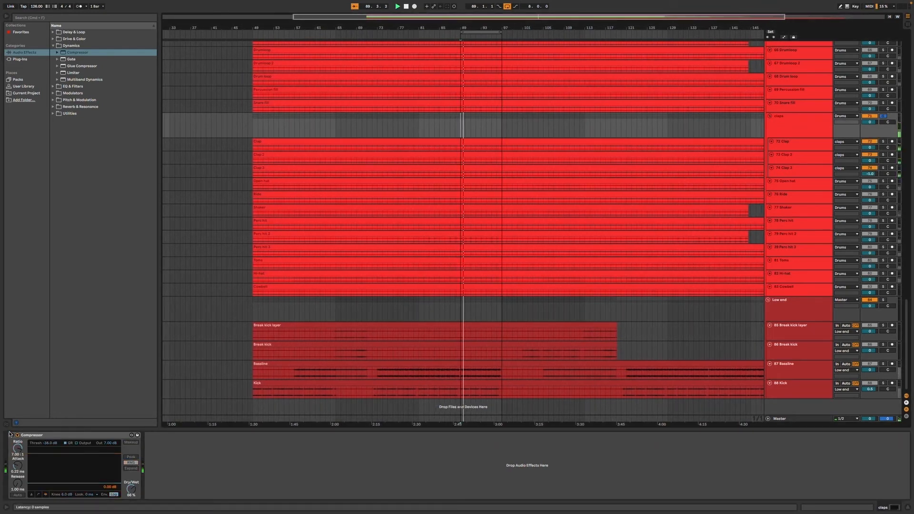
left_click(11, 435)
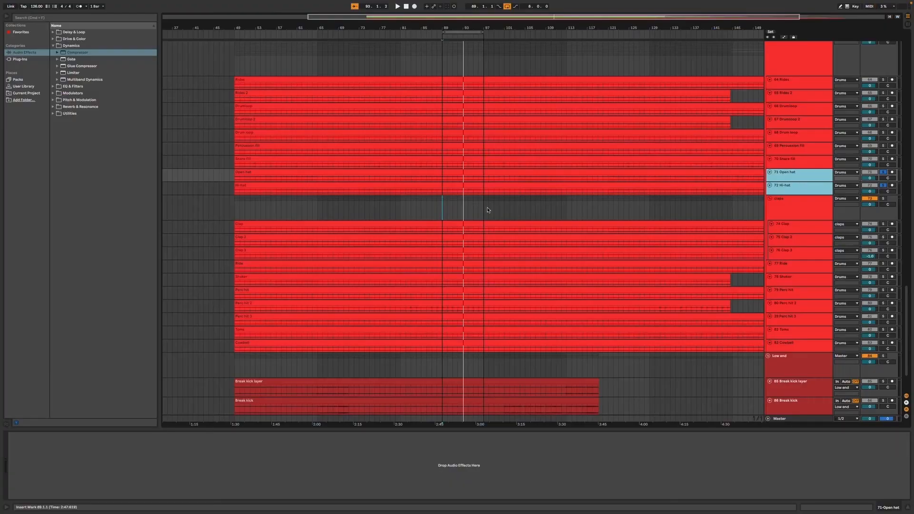
- Solo the Kick along with the Open hat and Hi-hat, and compare the hats with the Open hat's solo off and on
scroll(474, 201, "left", 2)
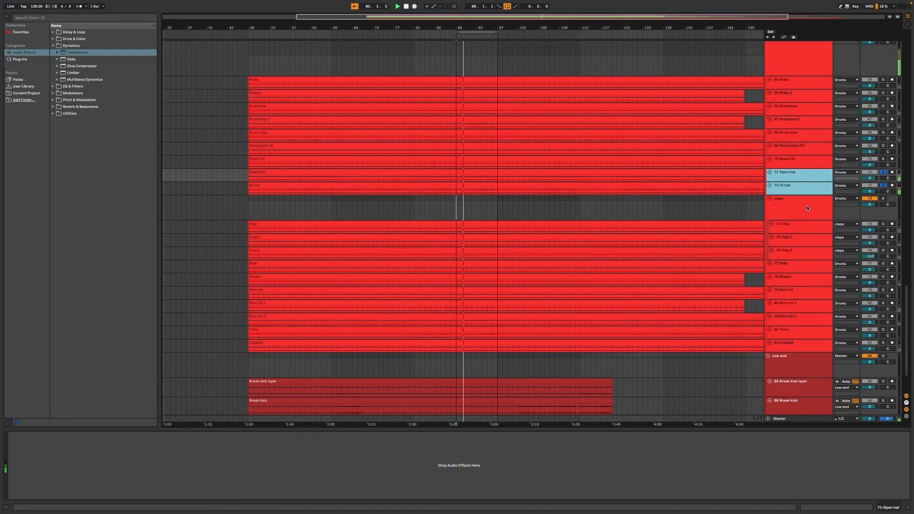
scroll(806, 205, "down", 3)
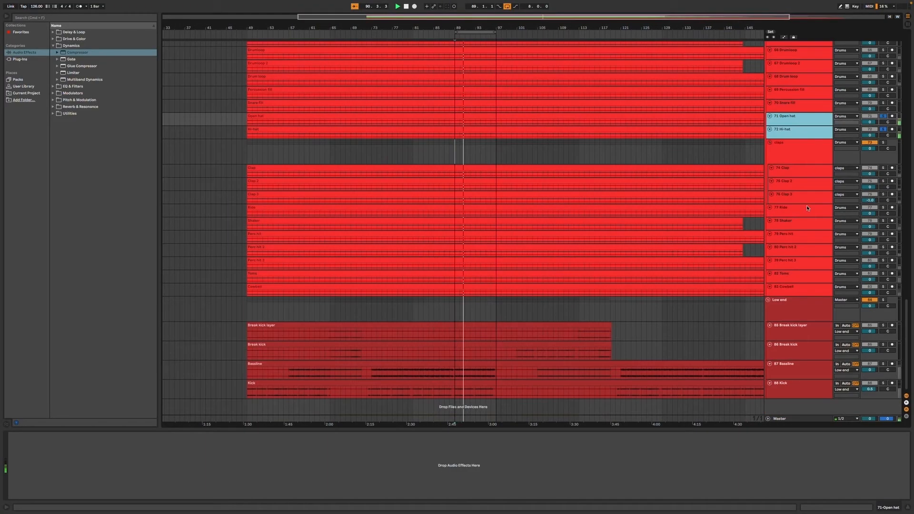
left_click(883, 383)
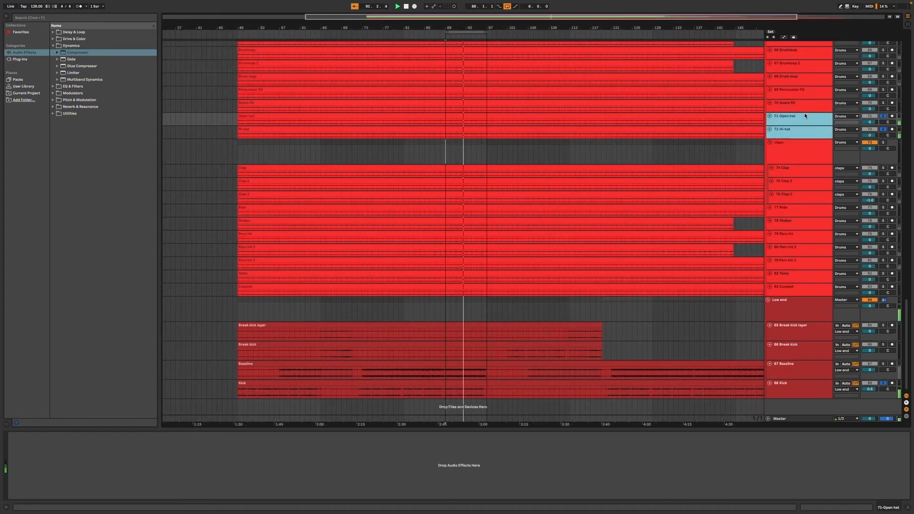
left_click(806, 116)
left_click(883, 116)
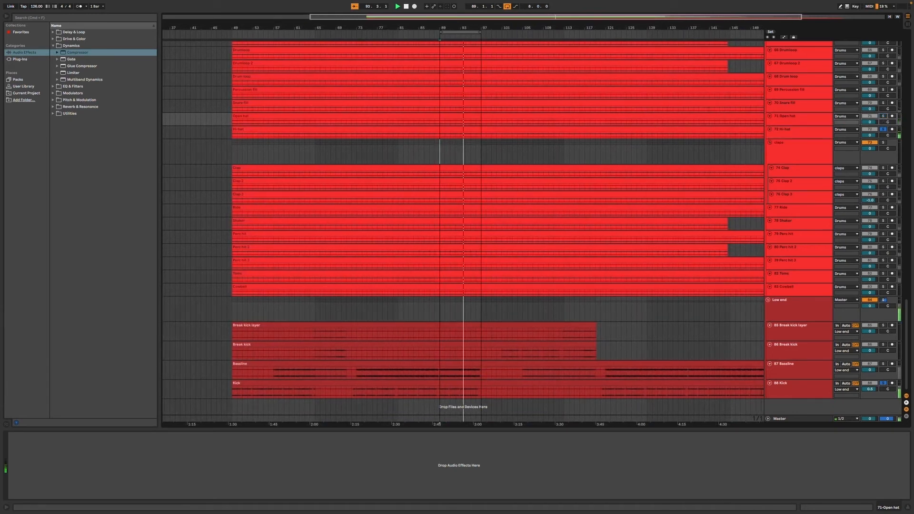
left_click(827, 127)
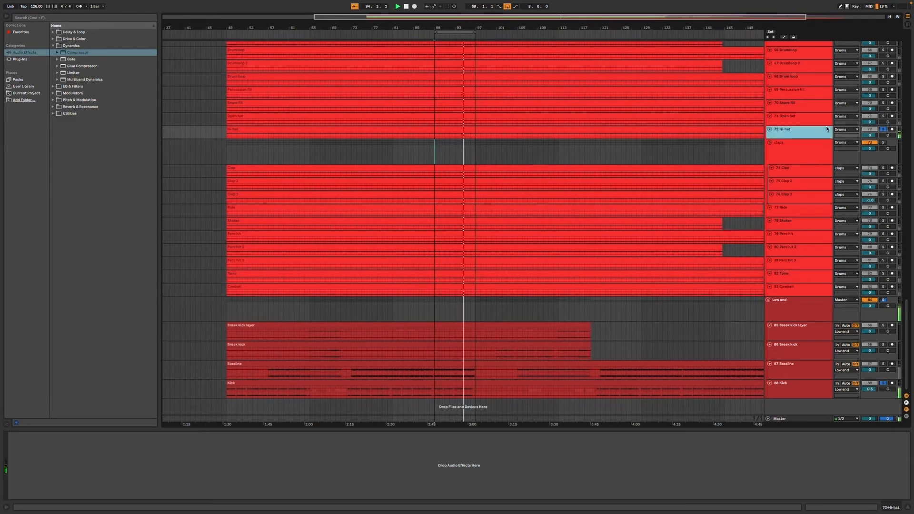
left_click(882, 116)
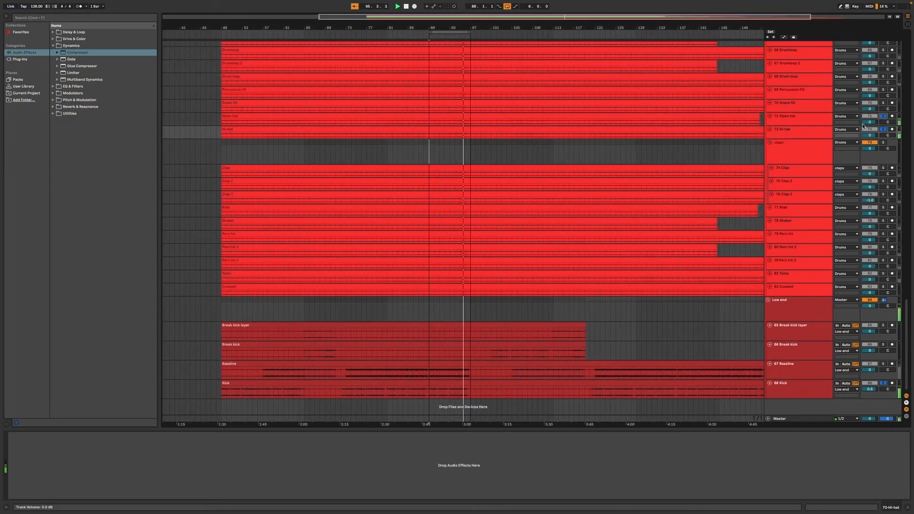
- Pan the Hi-hat to 5L and the Open hat to 3R
mouse_move(887, 135)
left_mouse_down()
mouse_move(887, 145)
mouse_move(887, 135)
left_mouse_up()
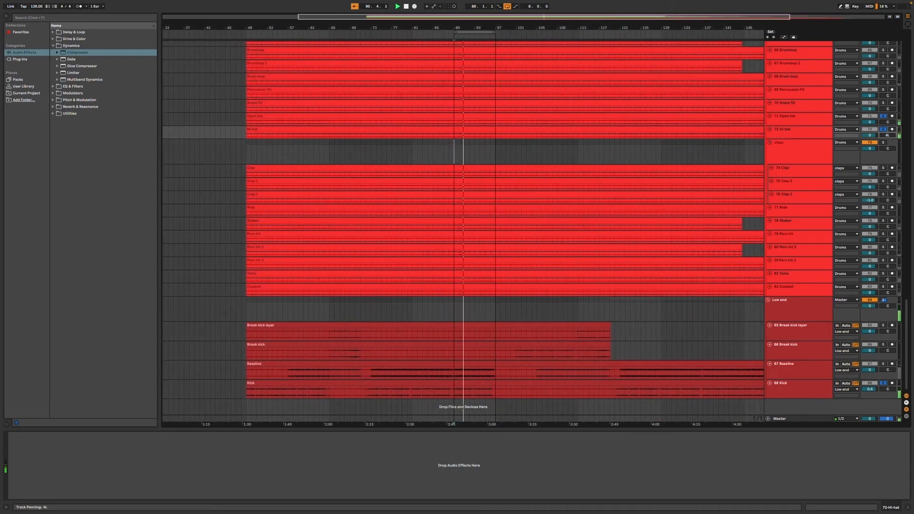
left_click_drag(887, 134, 887, 121)
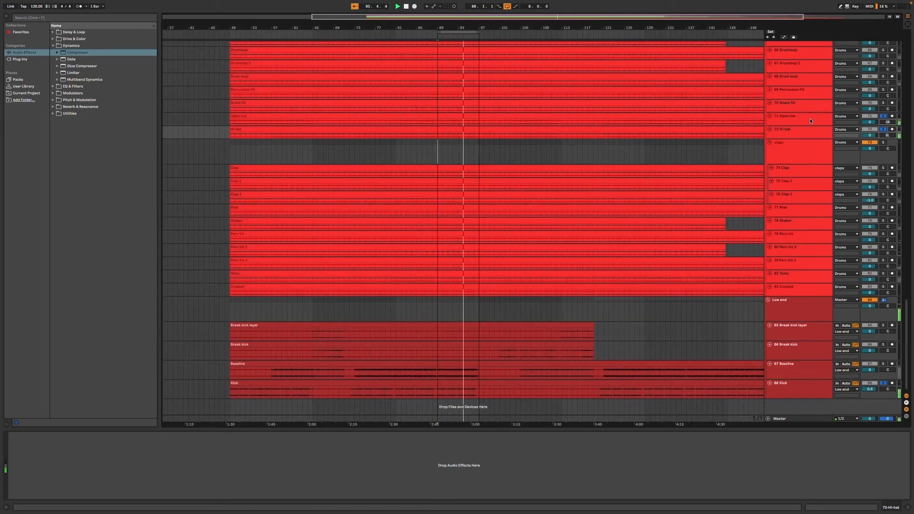
left_click(811, 119)
left_click(810, 128, "shift")
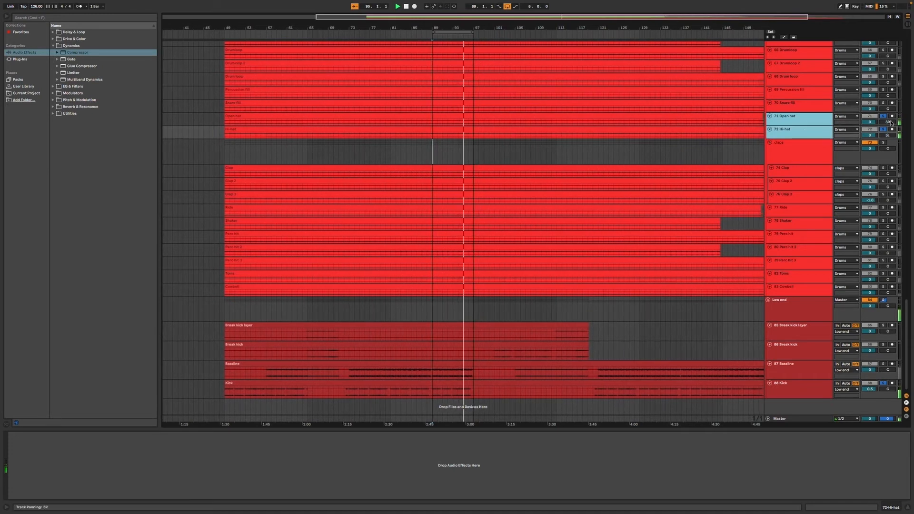
left_click(891, 123)
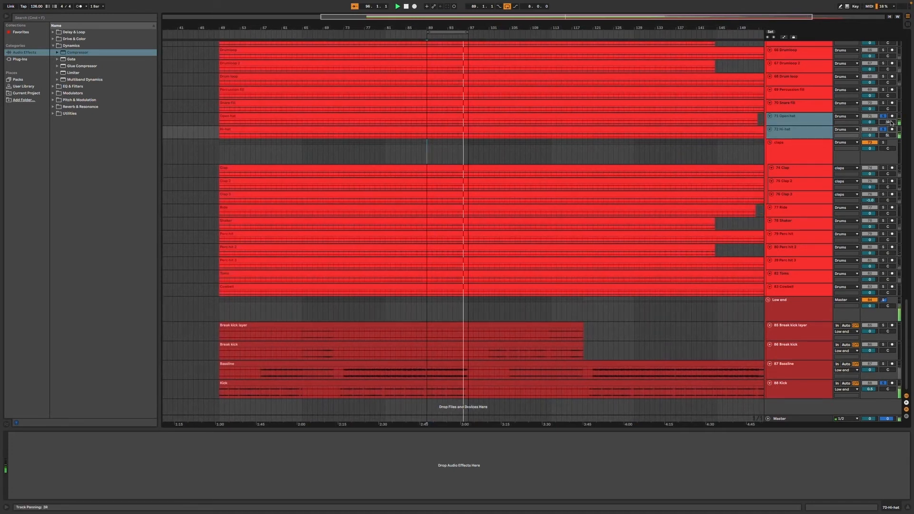
- Add an EQ Eight and move it from the claps group onto the Open hat track
left_click(813, 122)
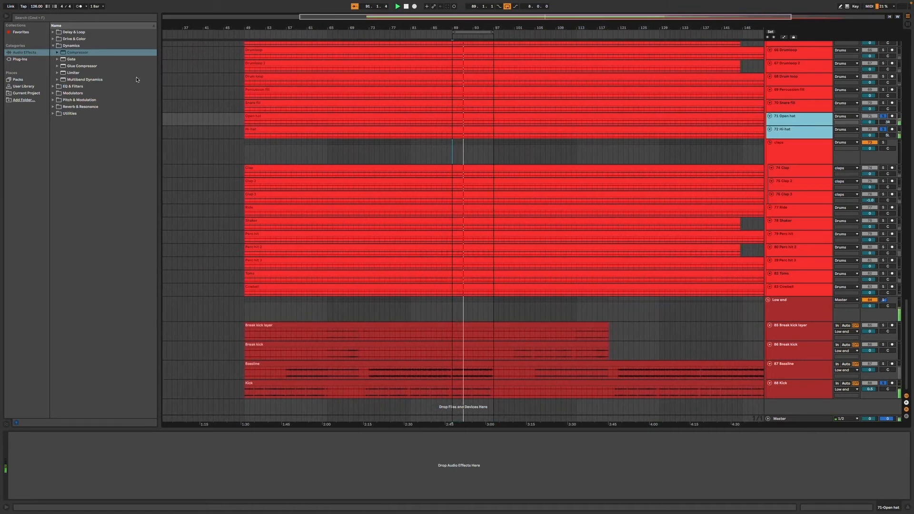
left_click(78, 86)
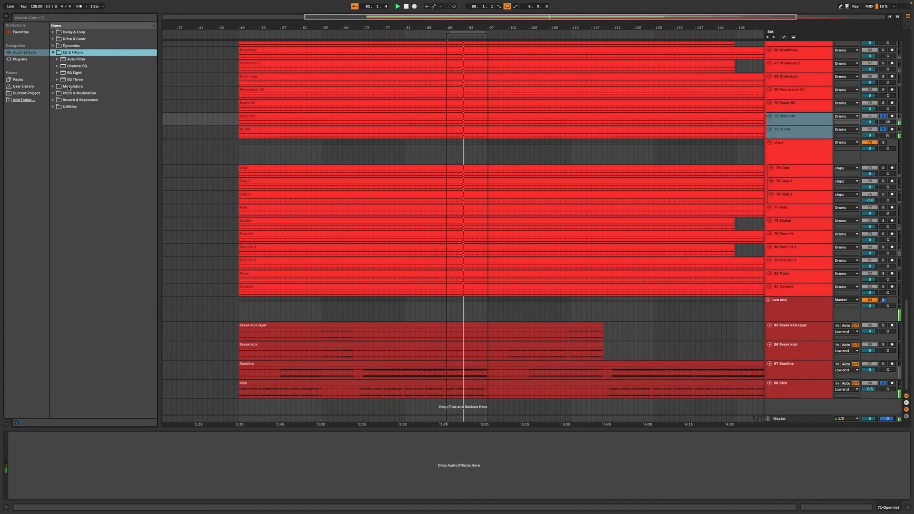
left_click_drag(75, 72, 150, 94)
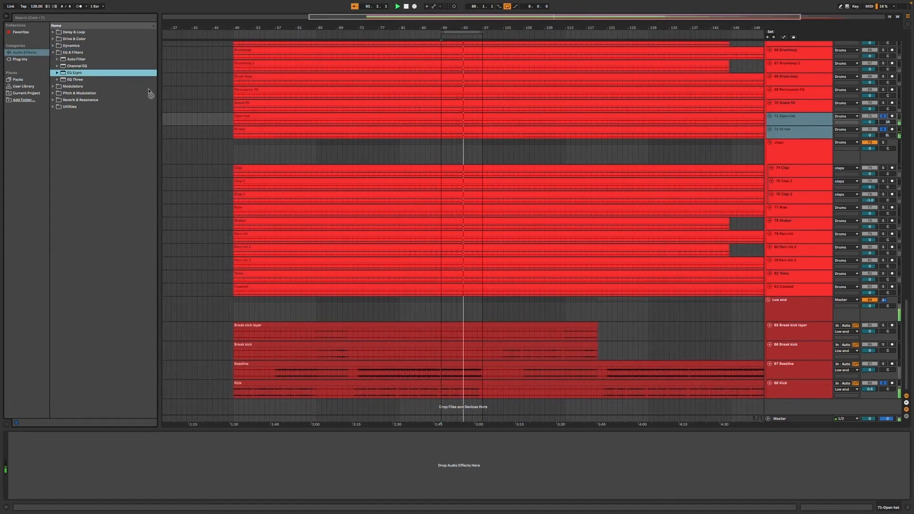
left_click_drag(336, 158, 336, 158)
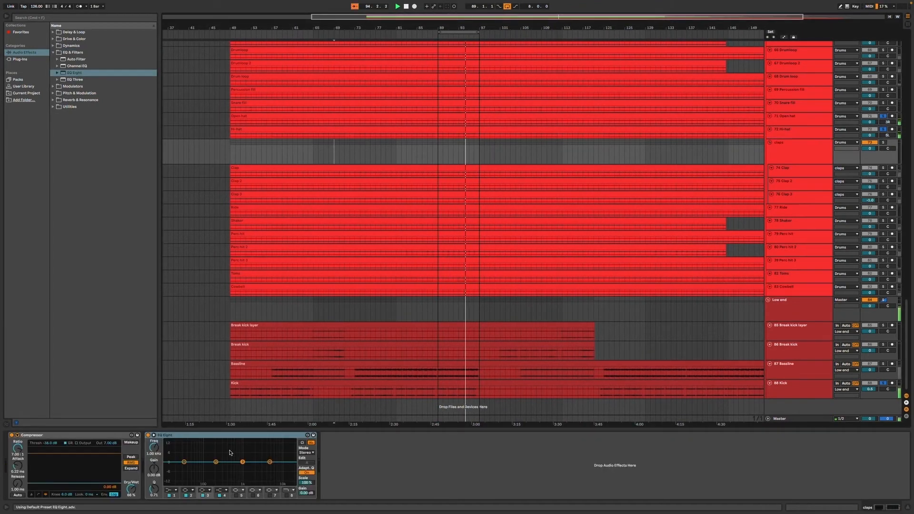
left_click_drag(235, 435, 583, 158)
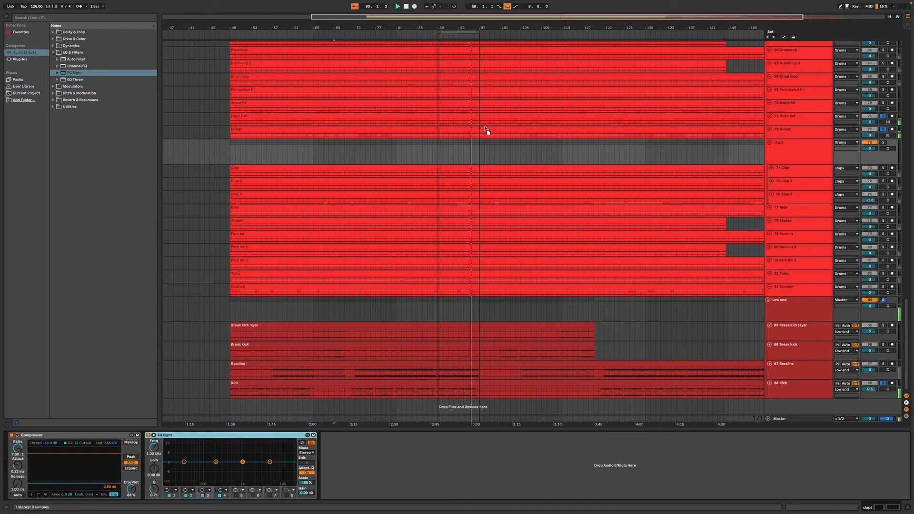
left_click_drag(476, 125, 475, 123)
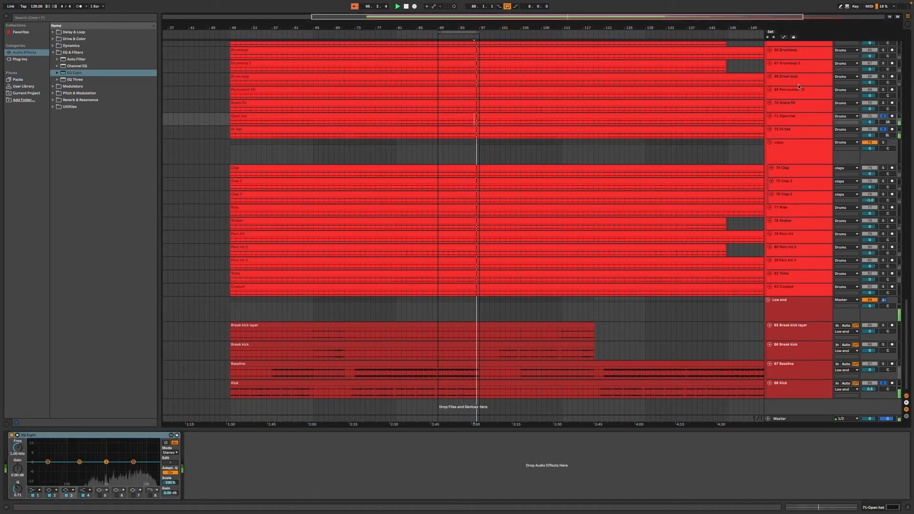
- Boost the Open hat's highs with a broad high shelf at about 13 kHz on EQ Eight band 4
left_click_drag(134, 462, 135, 462)
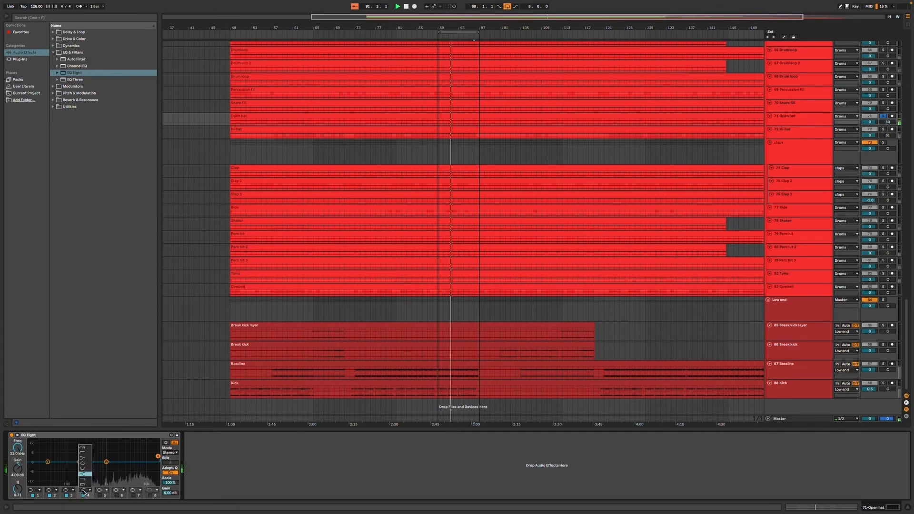
mouse_move(17, 489)
left_mouse_down()
mouse_move(17, 508)
mouse_move(18, 491)
left_mouse_up()
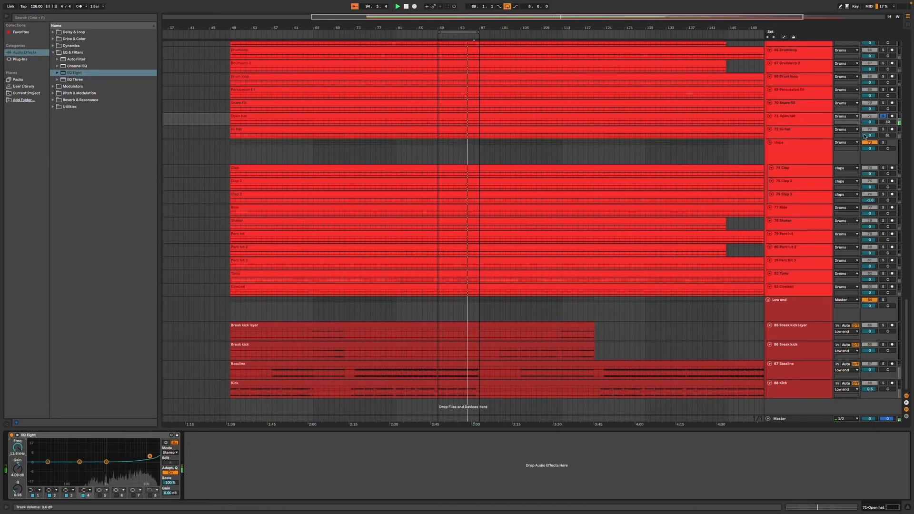
- Solo the Hi-hat with the Open hat, lower its volume slightly, and add an EQ Eight with a gentle boost at about 3.5 kHz
left_click(882, 130)
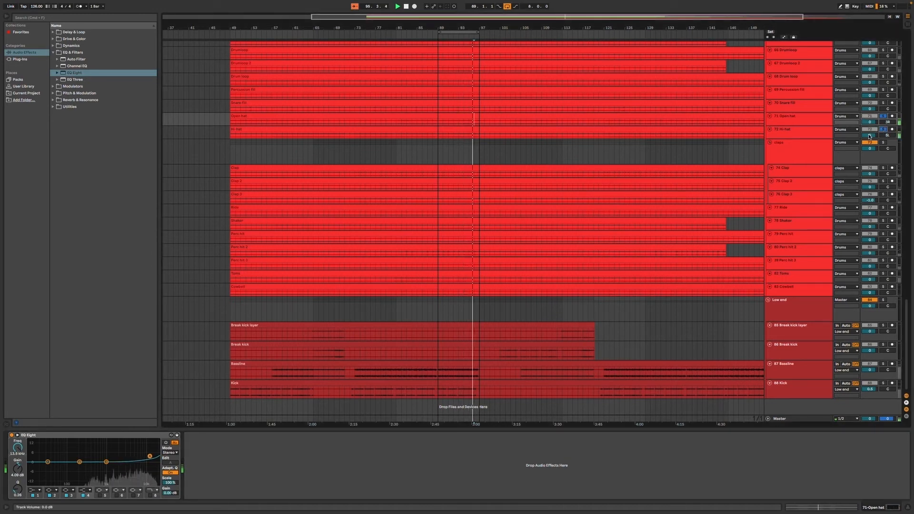
left_click(818, 131)
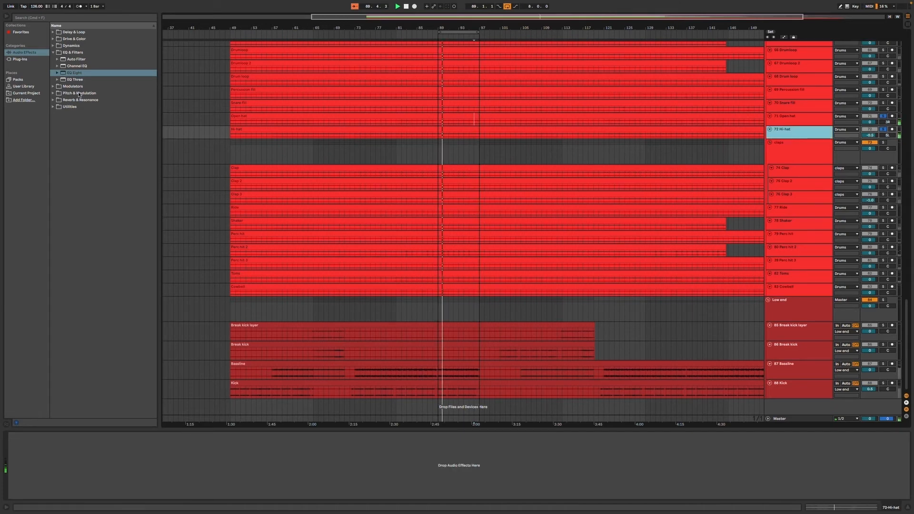
double_click(79, 73)
left_click_drag(79, 461, 127, 458)
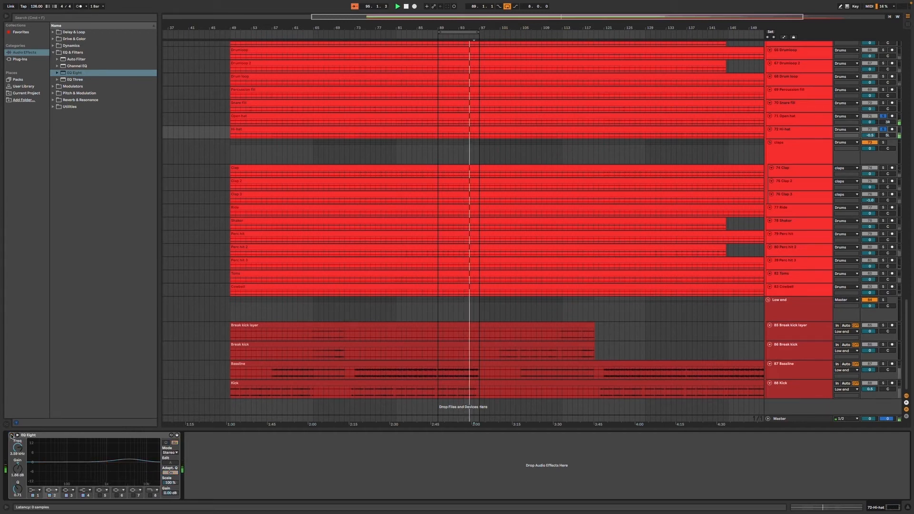
- Group the Open hat and Hi-hat tracks and name the group HH
left_click(790, 116)
left_click(798, 130, "shift")
key("super+g")
left_click(794, 119)
key("super+r")
type("HH")
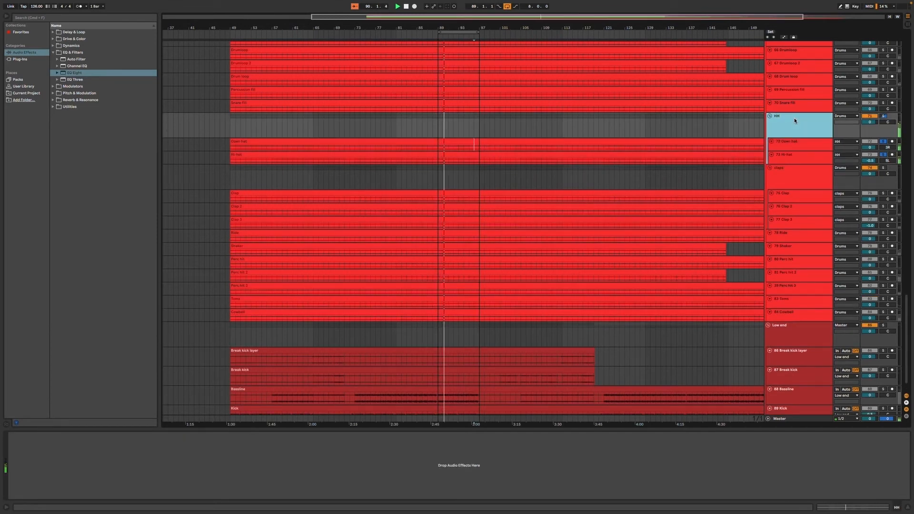
right_click(794, 119)
left_click(799, 222)
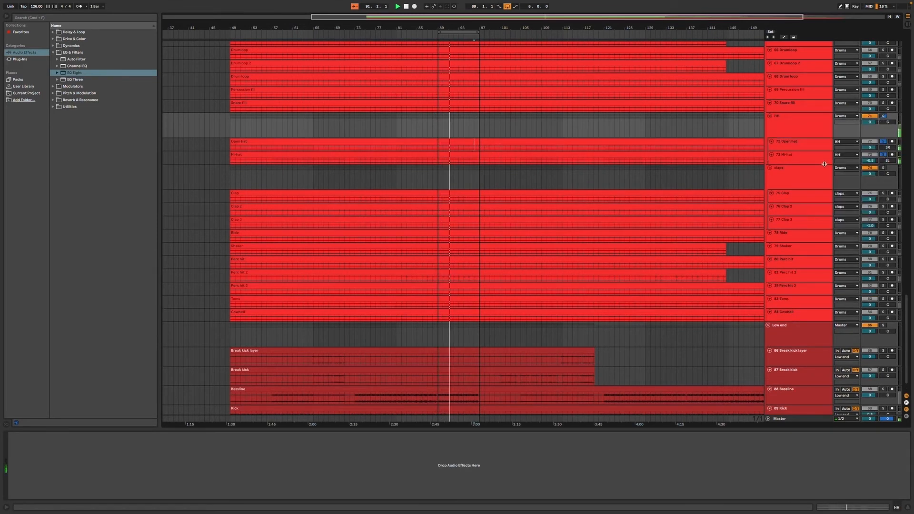
- Add an EQ Eight to the HH group and set band 1 to the steepest low cut at about 225 Hz
left_click(807, 122)
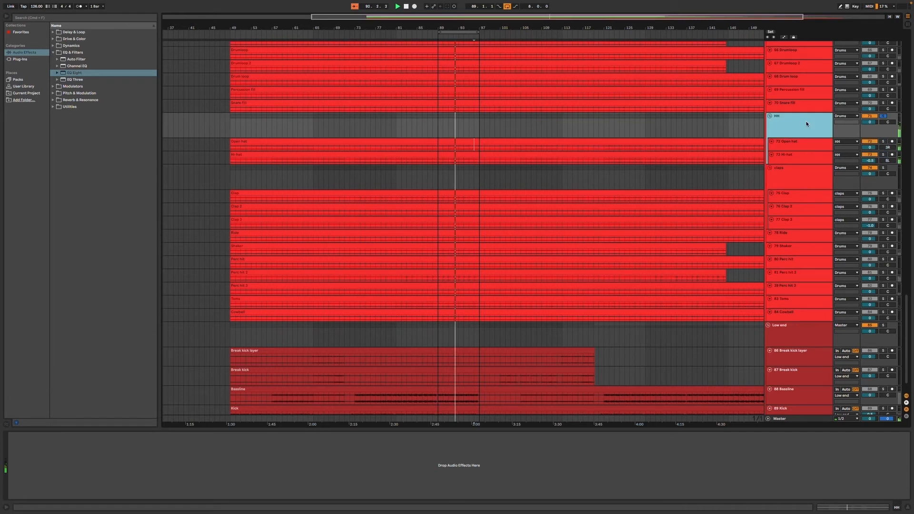
double_click(69, 74)
left_click(47, 462)
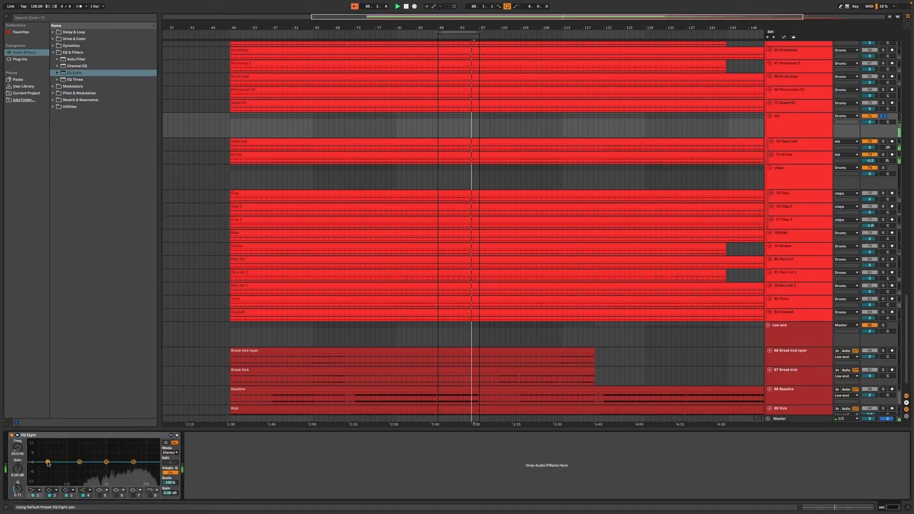
left_click(36, 490)
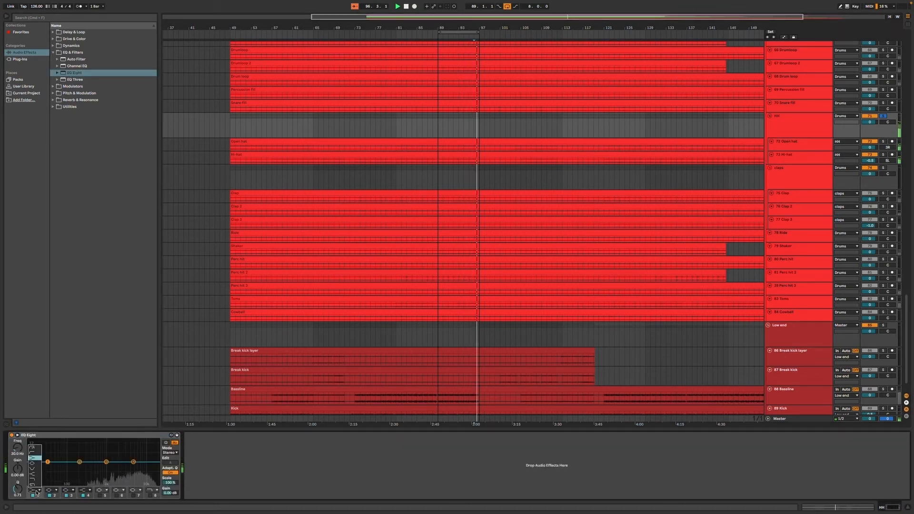
left_click(34, 463)
left_click_drag(18, 448, 18, 421)
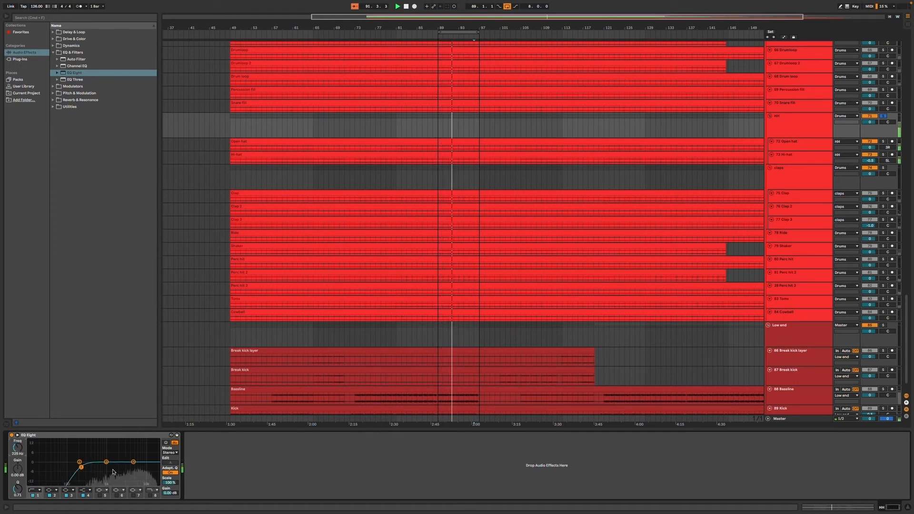
left_click(35, 491)
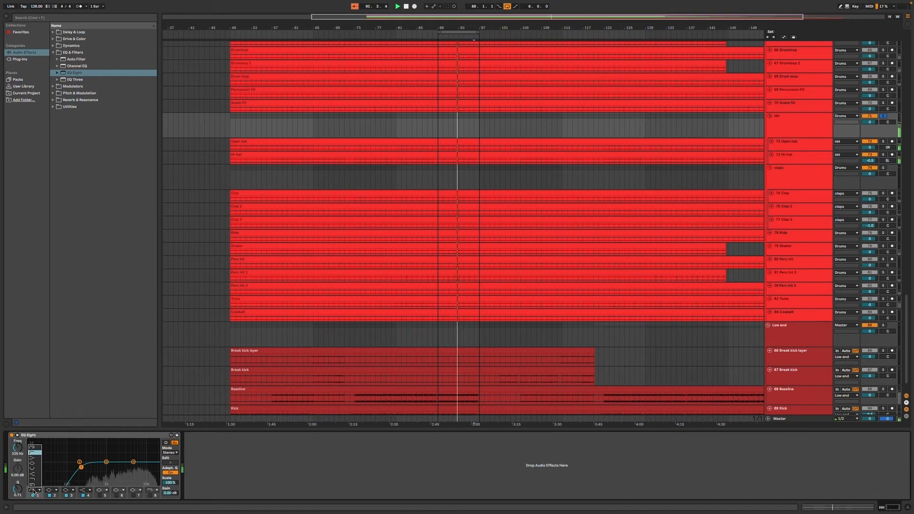
left_click(31, 448)
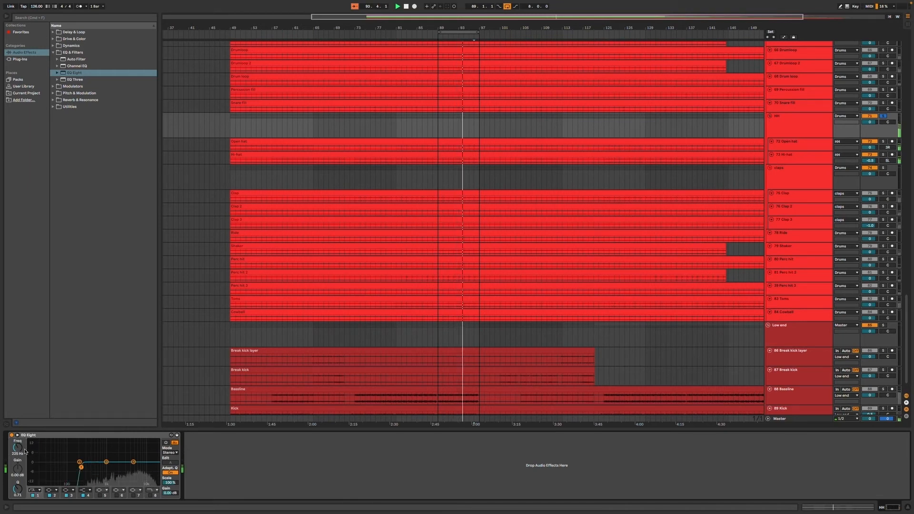
- Soften the HH group's EQ Eight low cut by lowering its Q, and set its frequency to about 240 Hz
left_click_drag(17, 448, 18, 451)
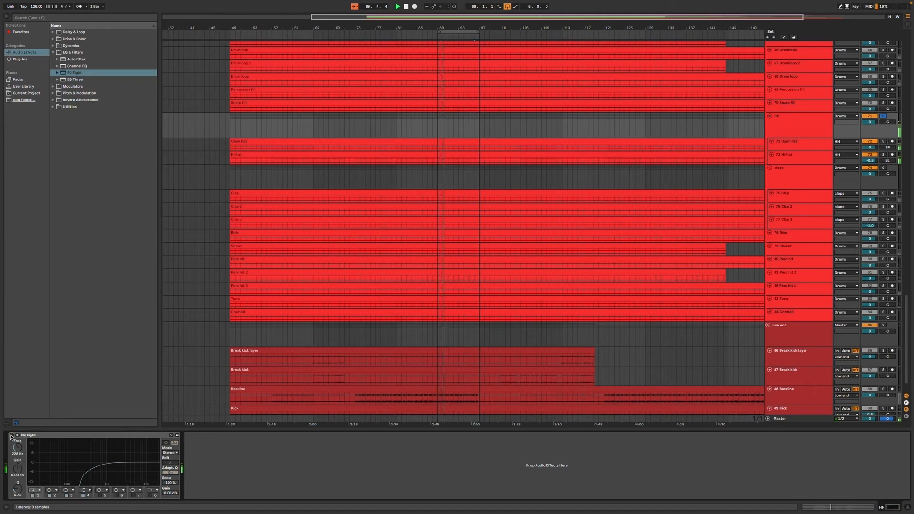
left_click_drag(17, 447, 17, 480)
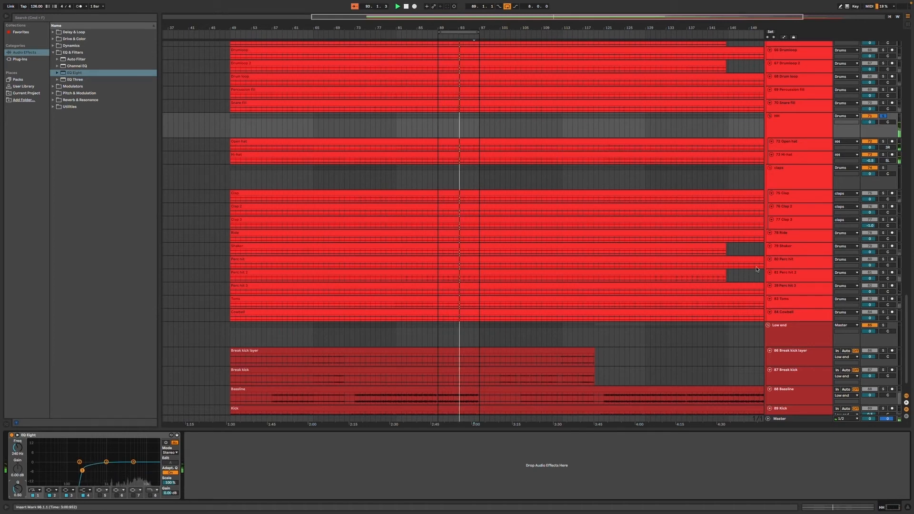
- Solo the claps and Low end groups alongside HH, and set the HH group's volume to 1.0 dB
left_click(883, 168, "super")
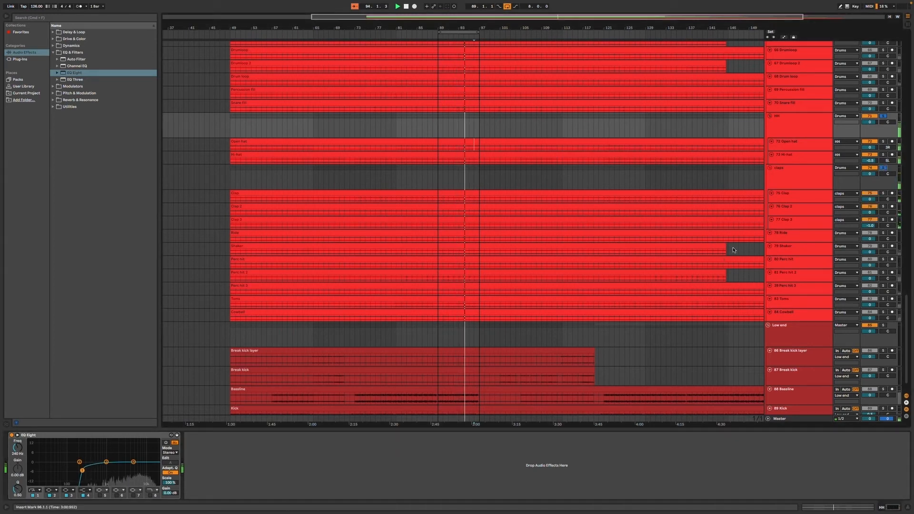
left_click(870, 124)
type("1.")
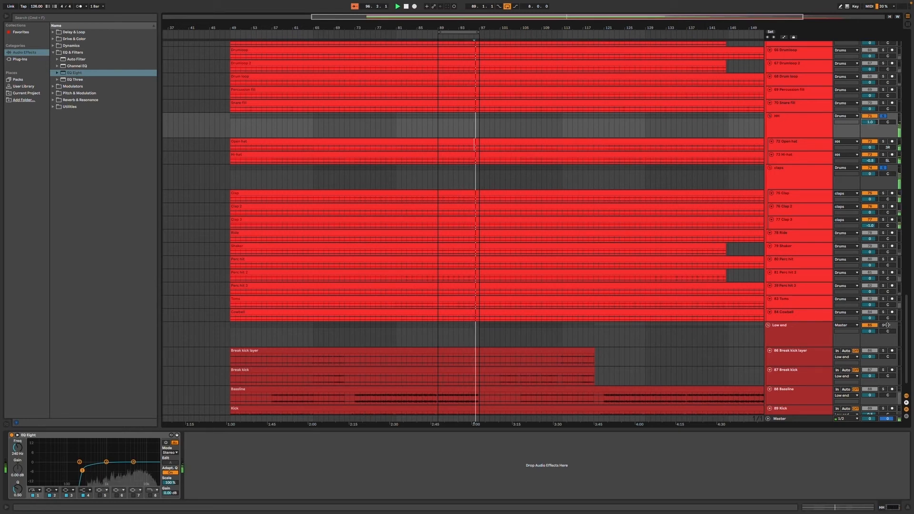
left_click(884, 326, "super")
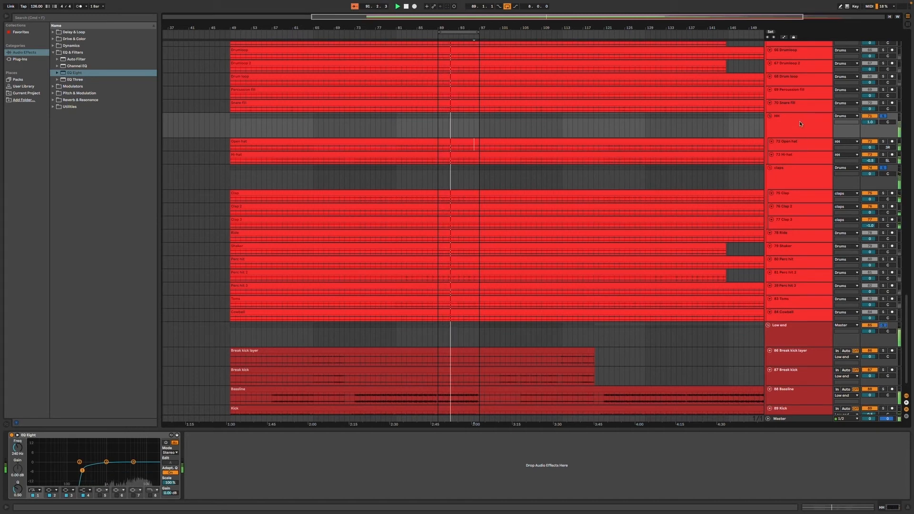
- Zoom in on the loop region and enlarge the three Clap tracks to show their waveforms
left_click(810, 174)
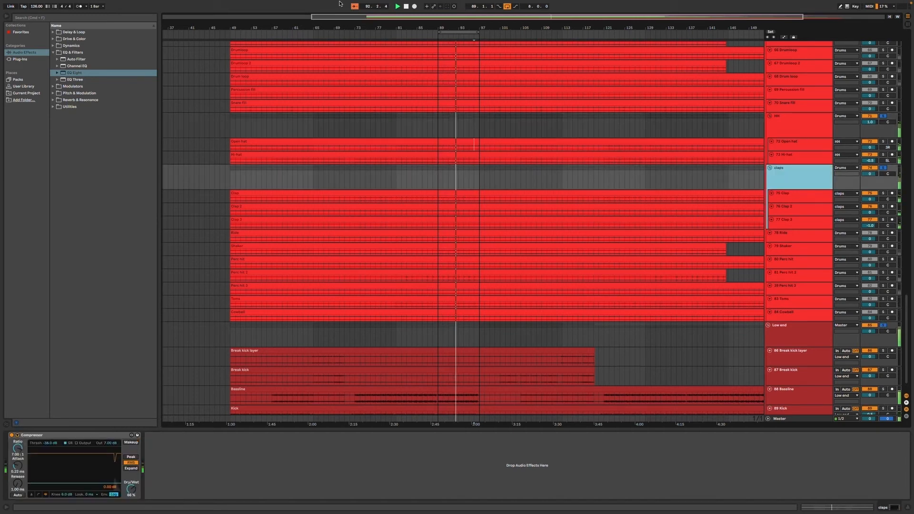
left_click_drag(464, 28, 464, 29)
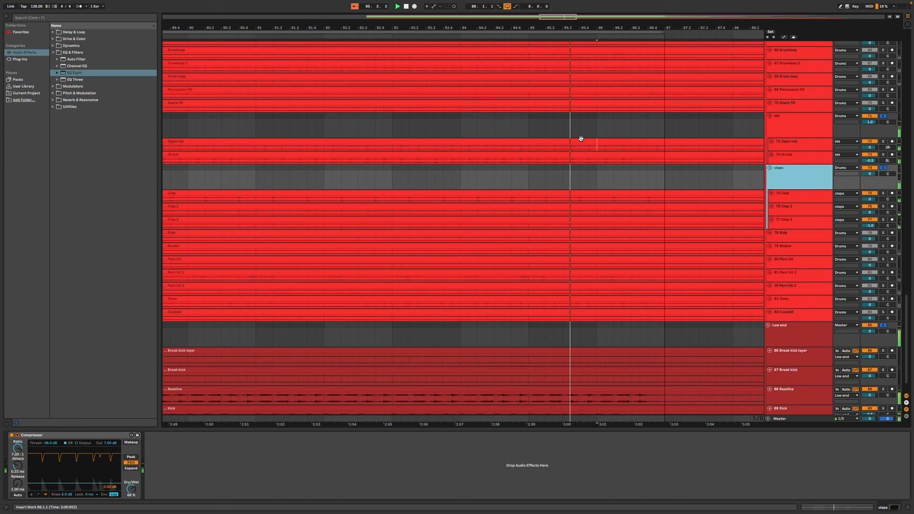
left_click(785, 194)
left_click(784, 218, "shift")
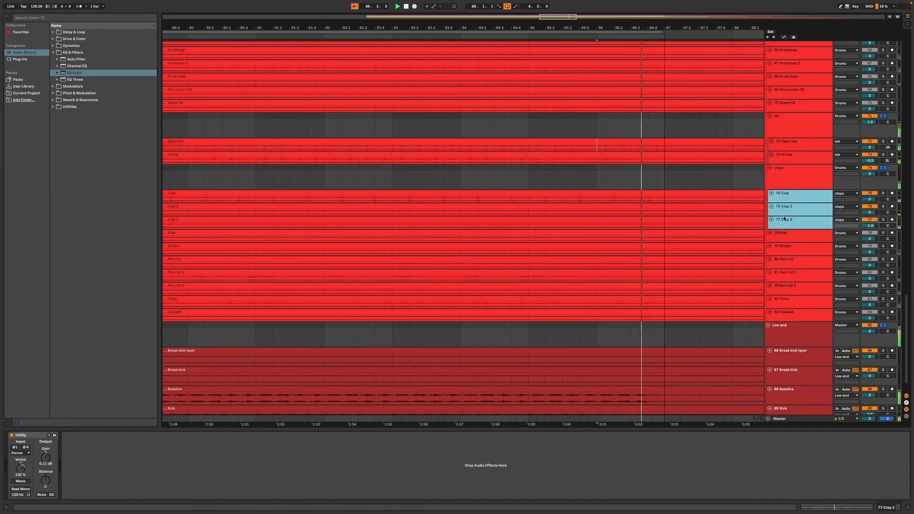
left_click_drag(783, 215, 780, 257)
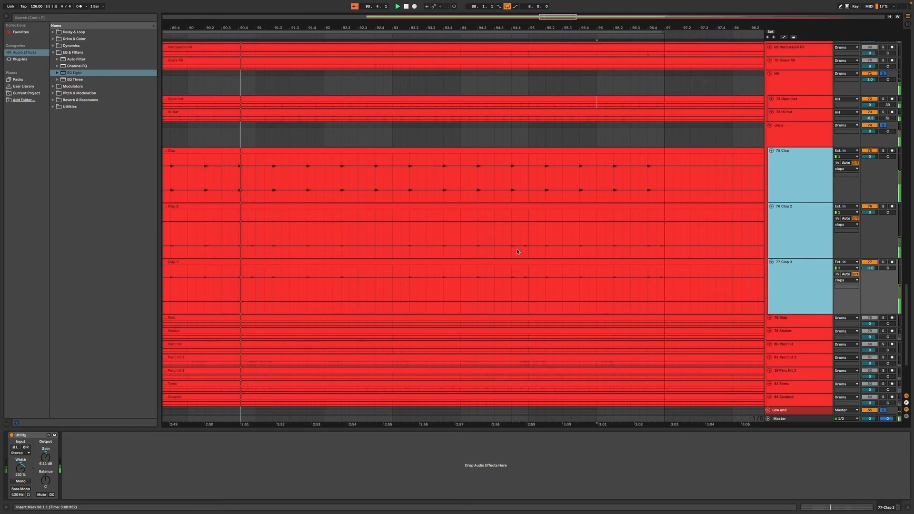
scroll(522, 225, "up", 2)
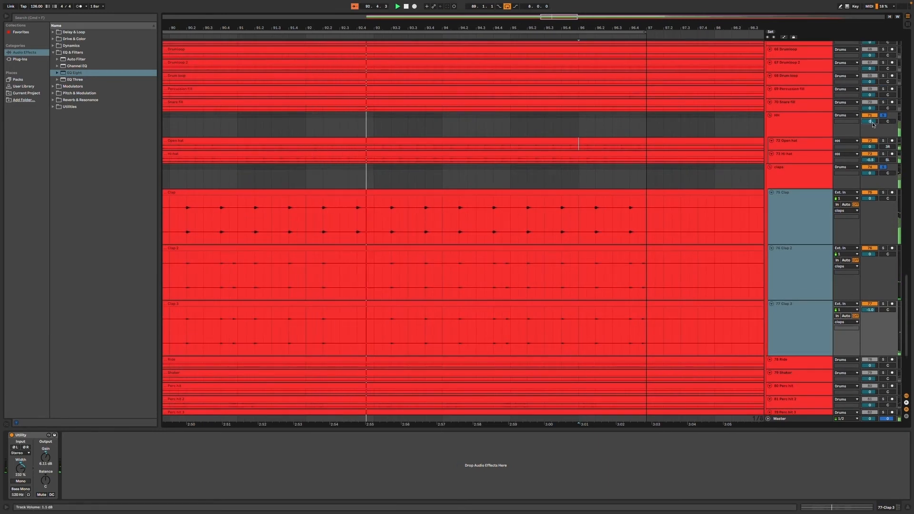
- Try lowering the HH group's volume to 0.5 dB, and undo the change
left_click(873, 122)
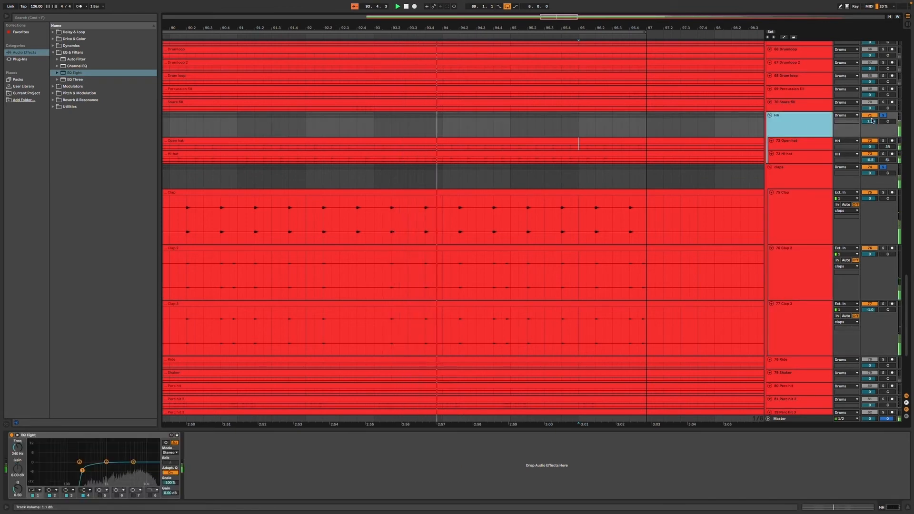
left_click_drag(872, 120, 861, 121)
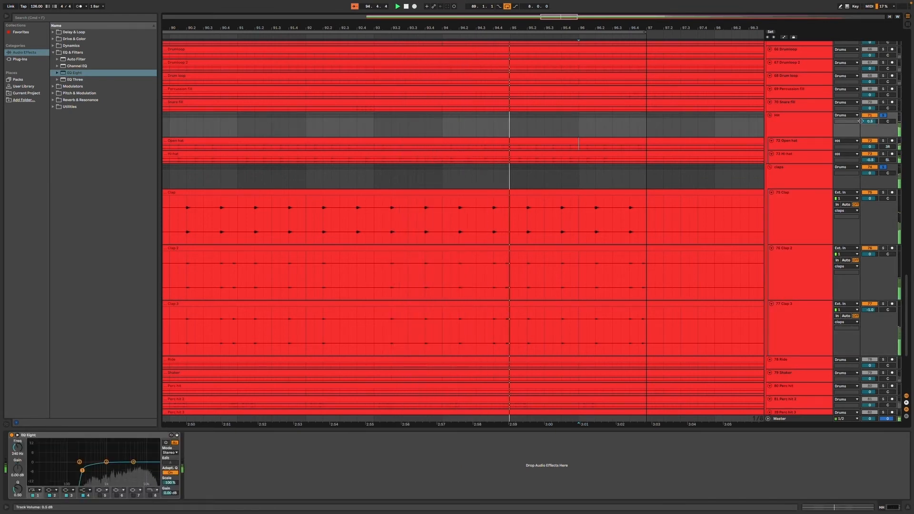
key("super+z")
left_click_drag(872, 122, 872, 125)
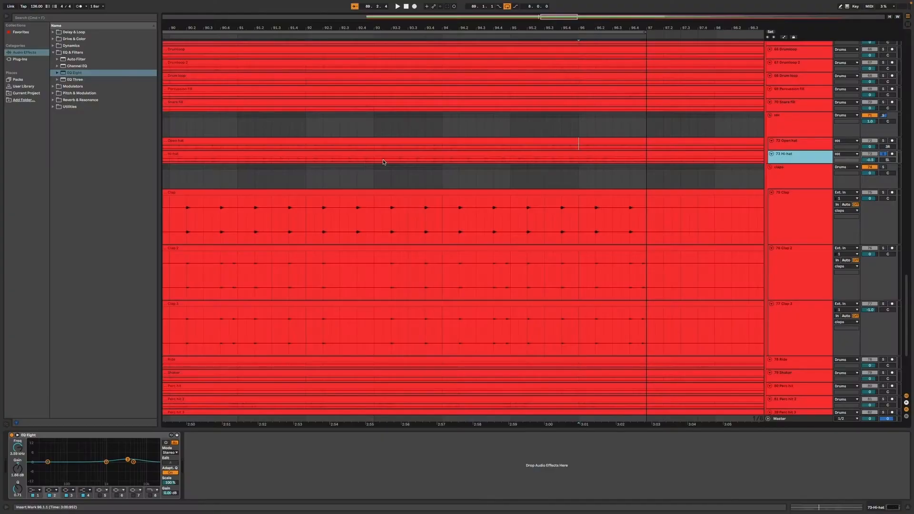
- Play back the soloed Hi-hat and select its track to check its EQ
left_click(383, 160)
scroll(636, 138, "left", 3)
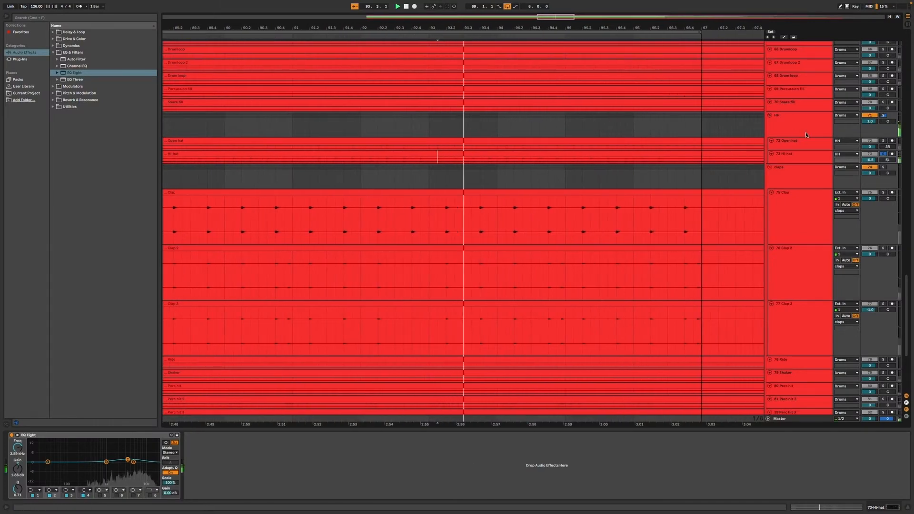
left_click(802, 149)
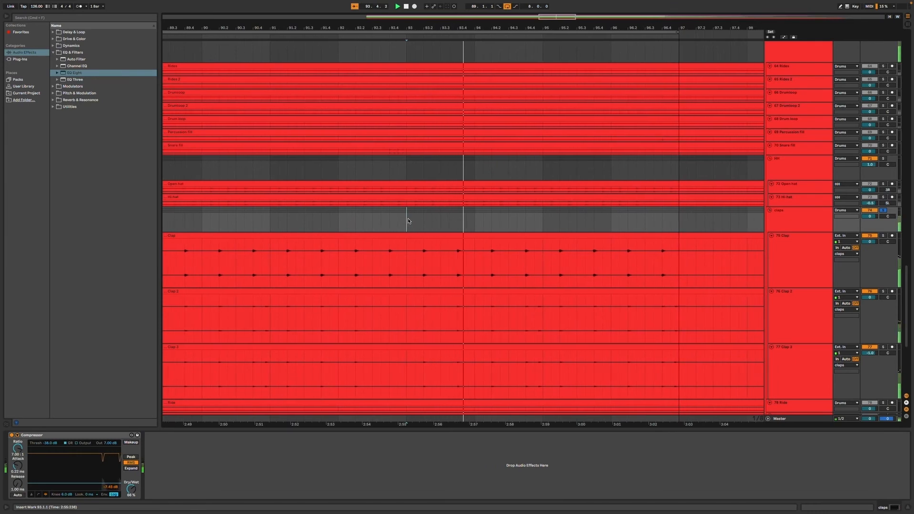
- Review the effects on the Clap 3 track, the claps group and the HH group
scroll(789, 233, "down", 1)
scroll(789, 233, "down", 3)
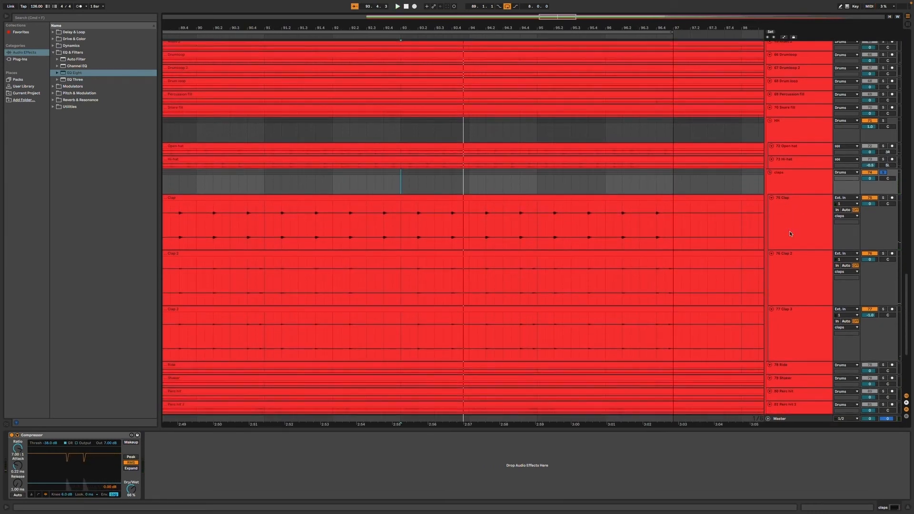
left_click(793, 350)
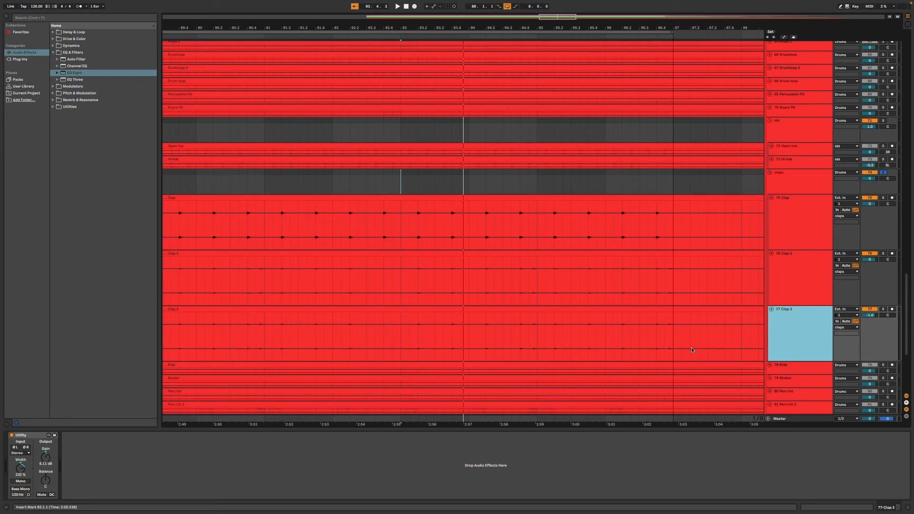
left_click(285, 403)
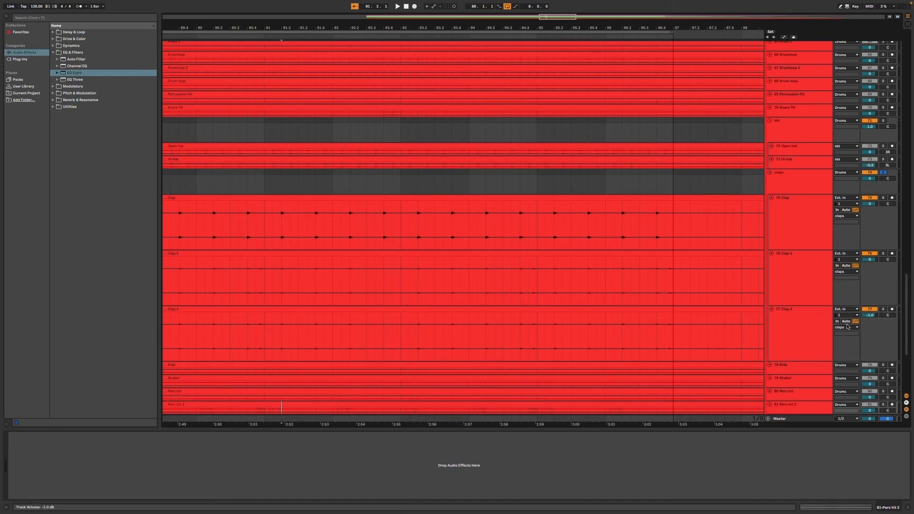
left_click(780, 351)
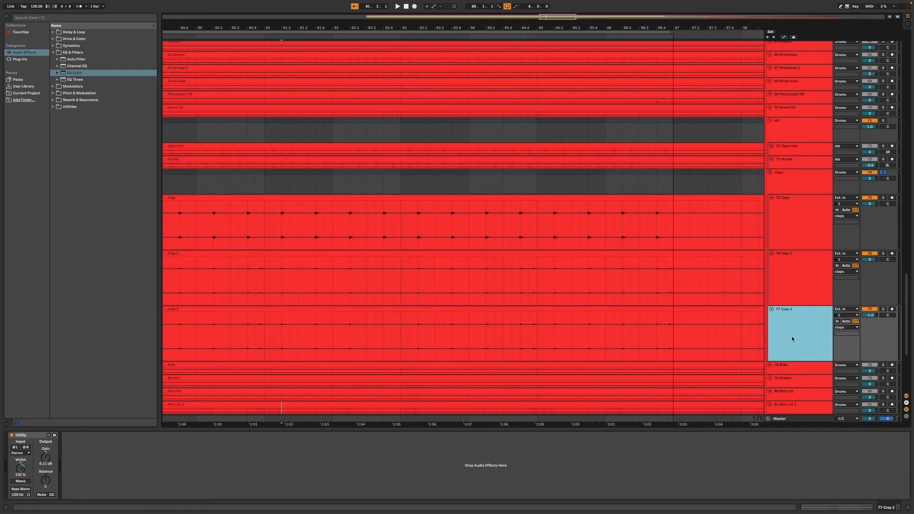
left_click(812, 191)
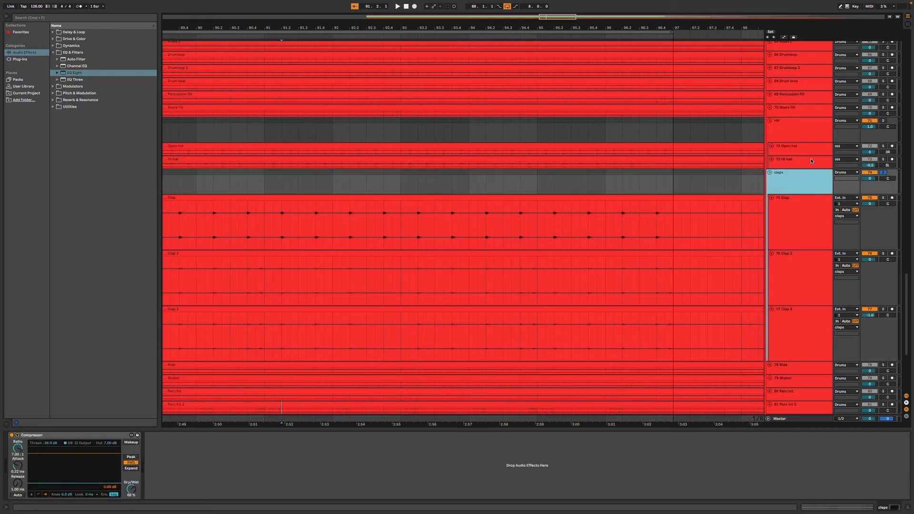
left_click(809, 123)
key("space")
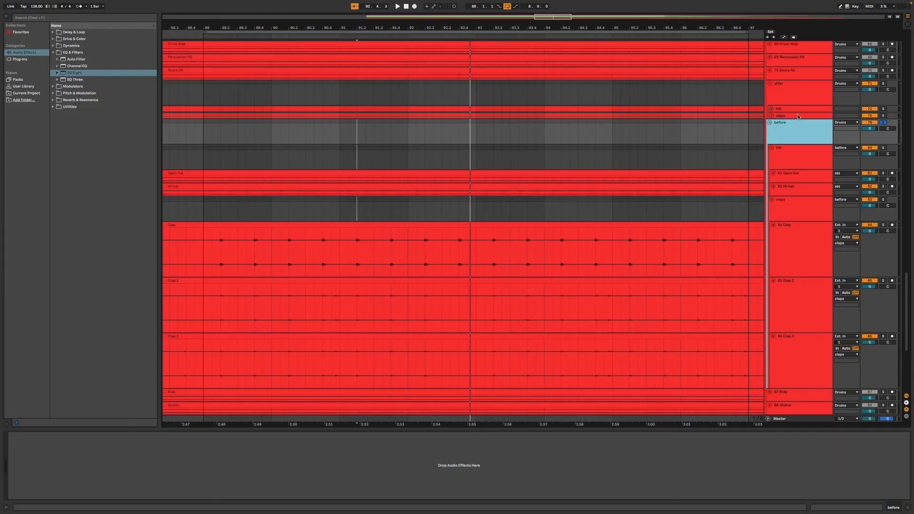
- Play the loop and switch between the before and after groups to compare the hats and claps
left_click(798, 104)
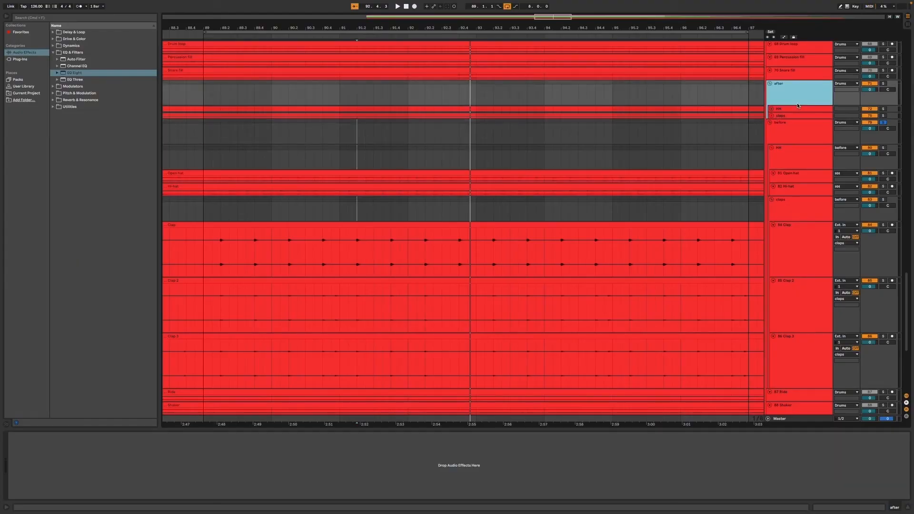
left_click(798, 141)
key("space")
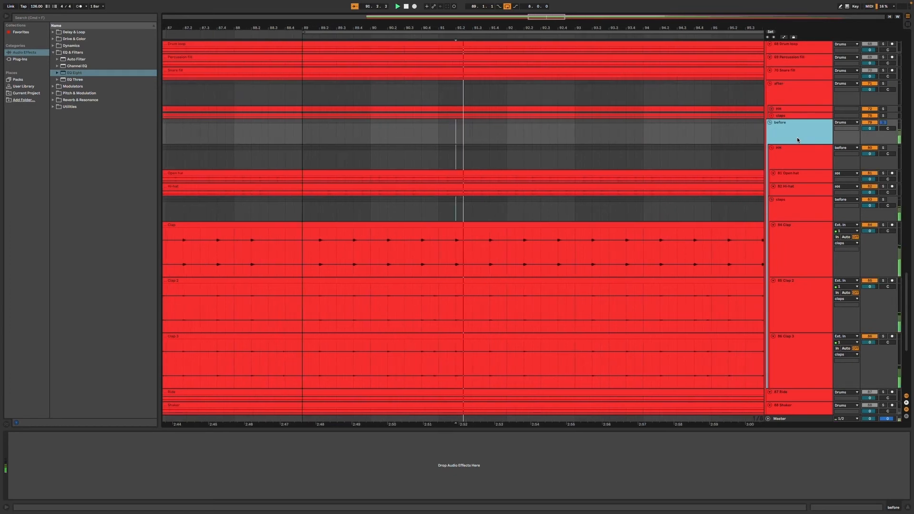
left_click(808, 89)
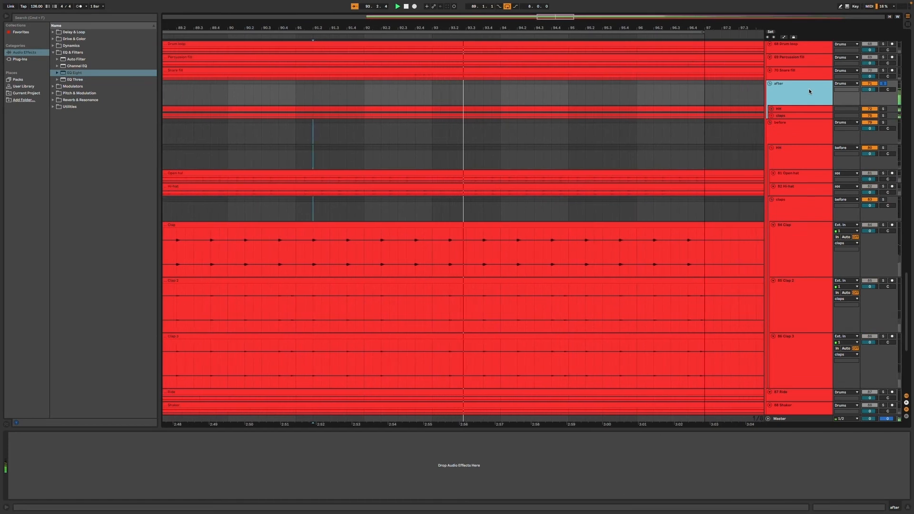
left_click(802, 134)
- Alternate the solo between the before and after groups during playback to hear their difference again
scroll(801, 135, "down", 5)
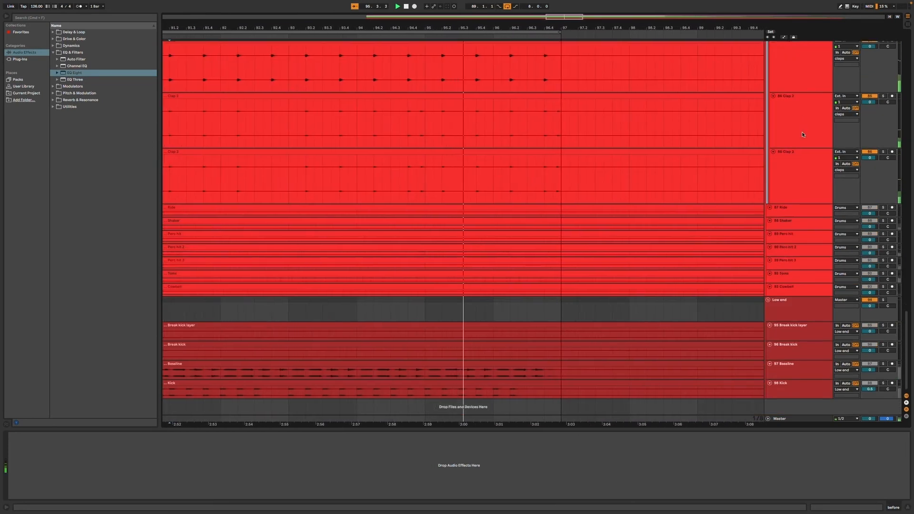
scroll(741, 218, "up", 6)
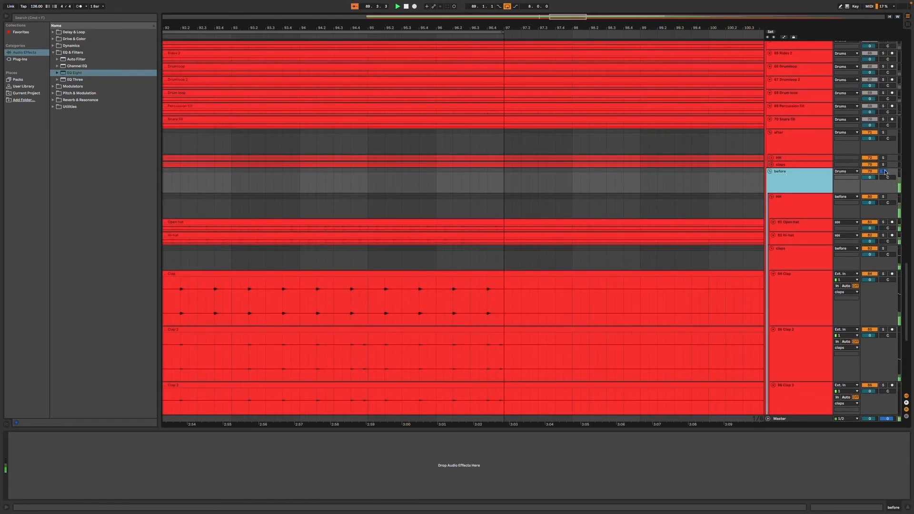
left_click(884, 172)
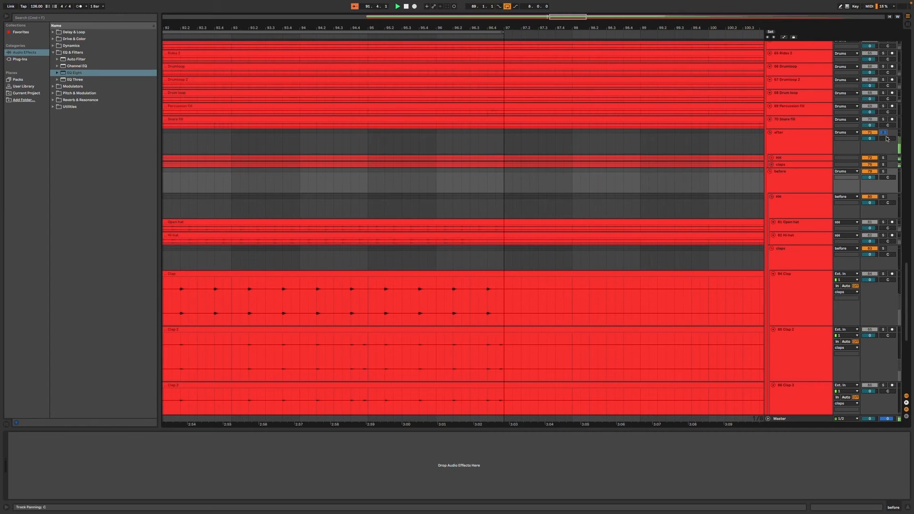
left_click(883, 133)
left_click(883, 171)
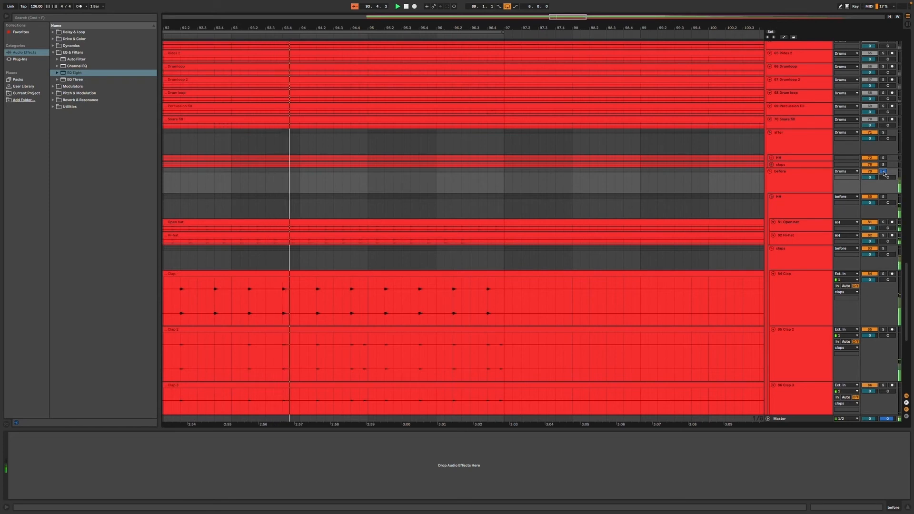
left_click(884, 172)
left_click(882, 132)
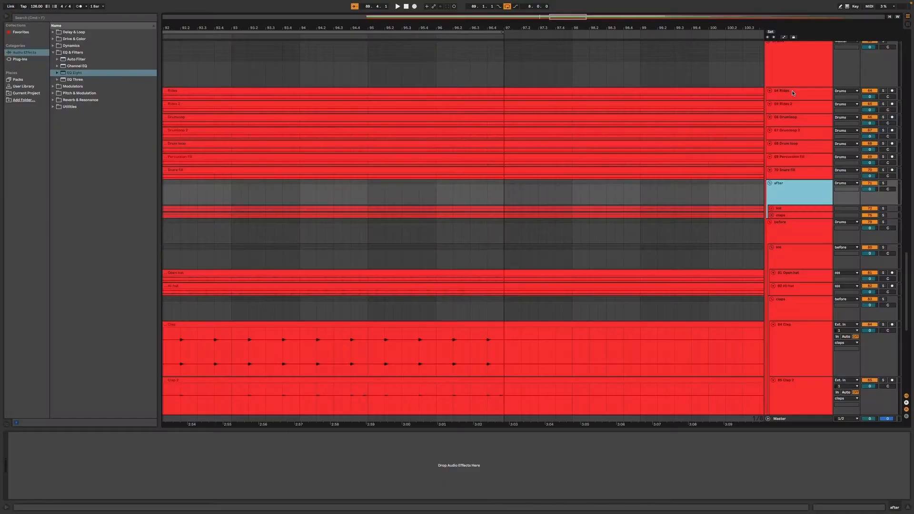
- Solo the Rides and Rides 2 tracks during playback, and enlarge the Rides 2 track
left_click(793, 93)
key("space")
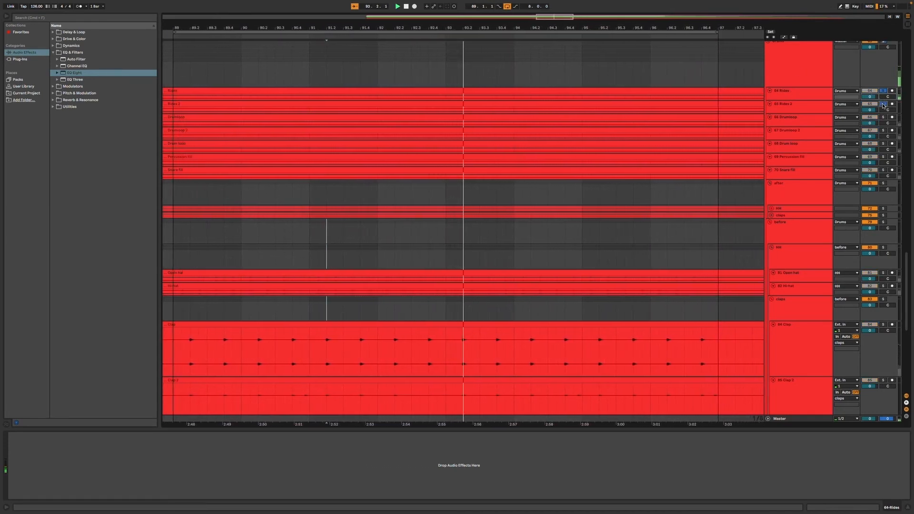
left_click_drag(773, 113, 773, 194)
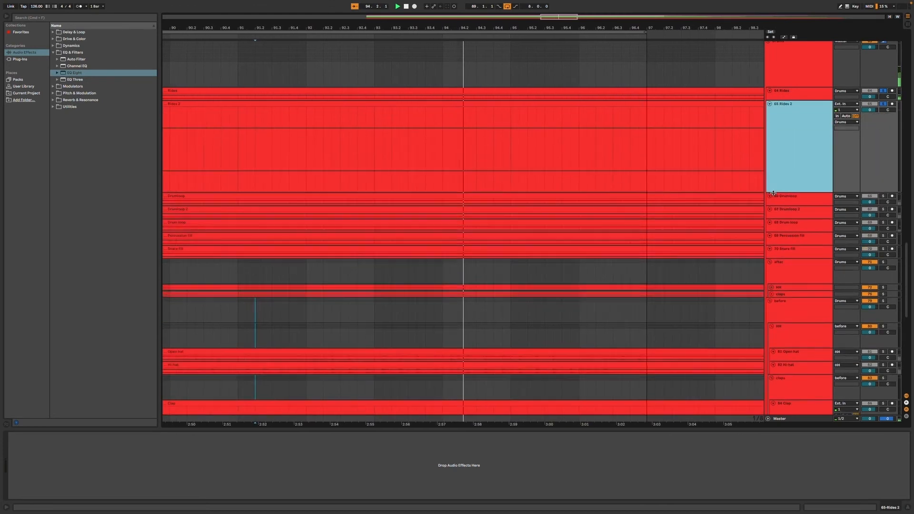
- Zoom out the arrangement, play Rides 2 from bar 135, and mark bars 137 to 139 for looping
left_click_drag(408, 25, 419, 3)
left_click(615, 146)
key("space")
key("space")
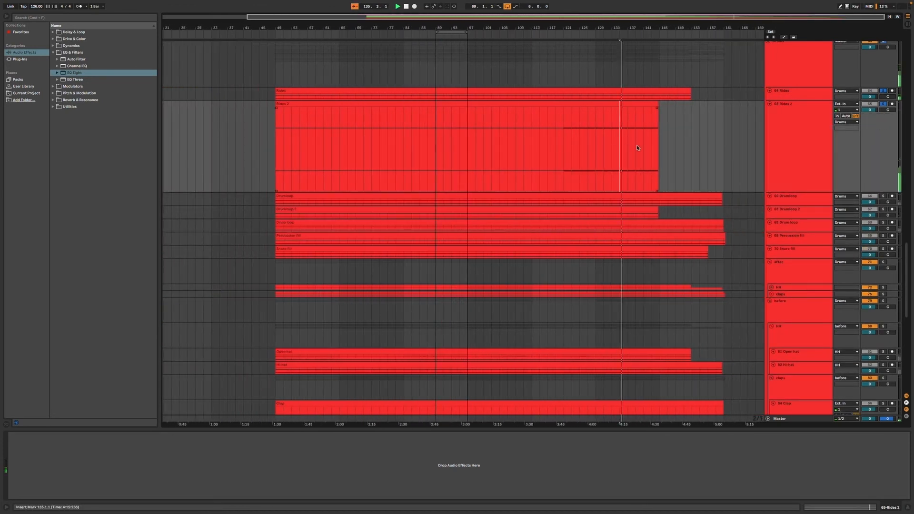
left_click_drag(629, 147, 636, 149)
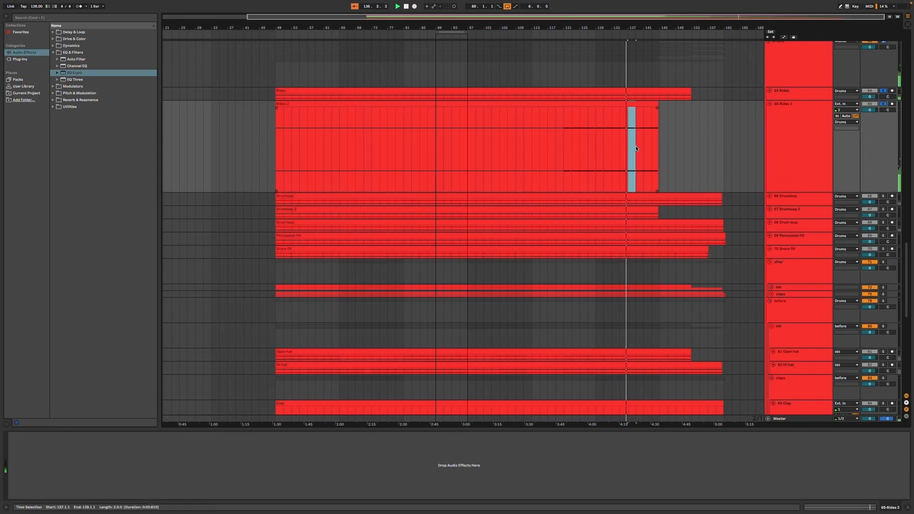
- Hear the loop with all solos off, and solo Rides and Rides 2 again to judge them in context
left_click(802, 85)
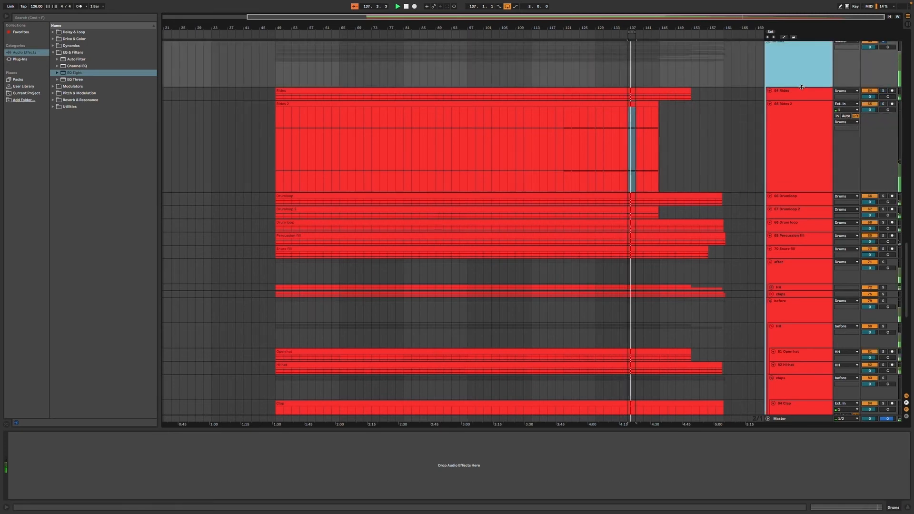
left_click(799, 101)
left_click(802, 94)
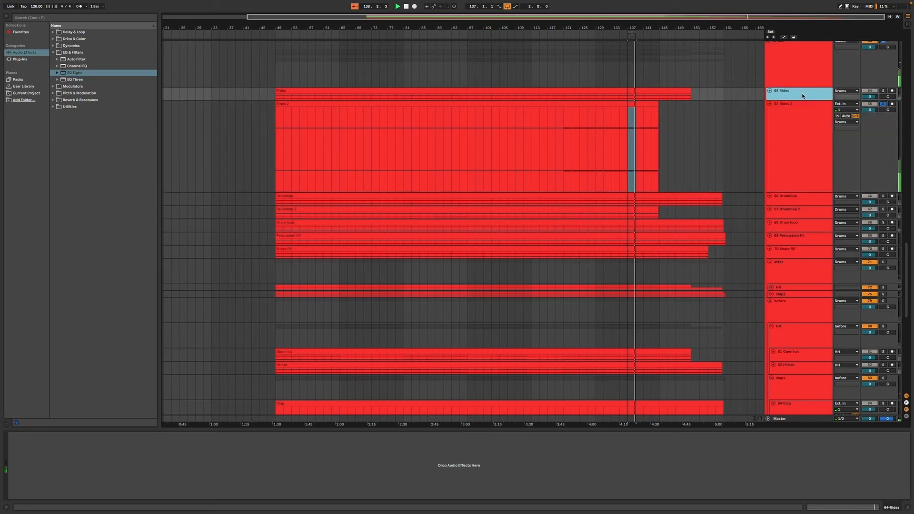
left_click(797, 127, "shift")
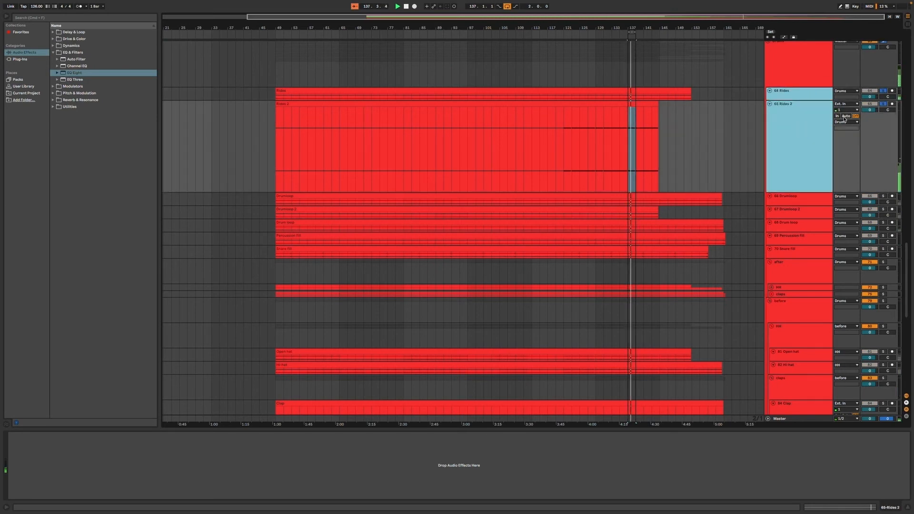
left_click(803, 200)
left_click(801, 153)
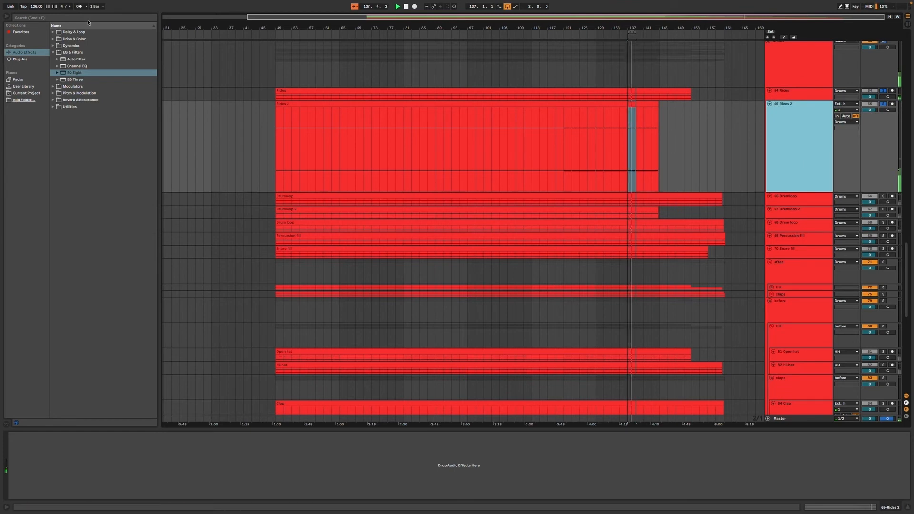
- Add an Overdrive to Rides 2, adjust its frequency band, set Dry/Wet to 7 %, and lower the track's volume slightly
left_click(53, 39)
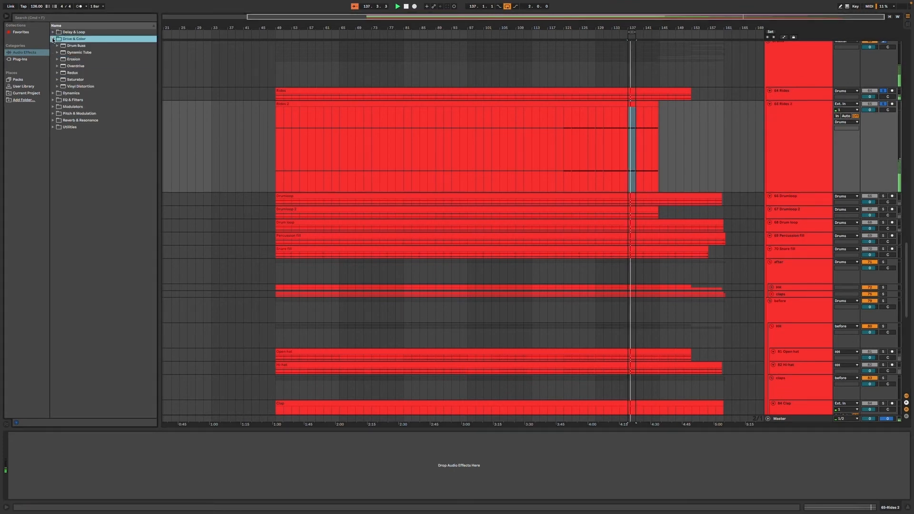
double_click(71, 67)
left_click_drag(16, 449, 29, 448)
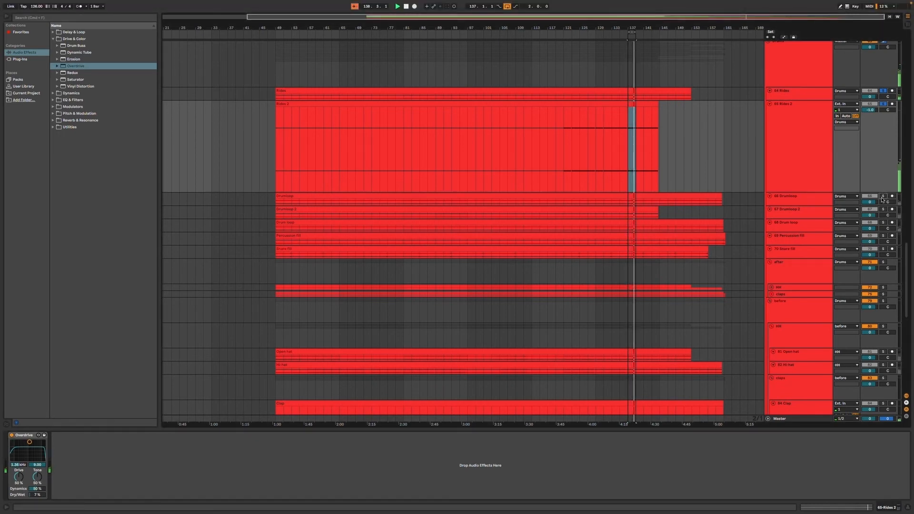
- Solo the Drumloop track too and add an EQ Eight to it that boosts the high frequencies
left_click(792, 199)
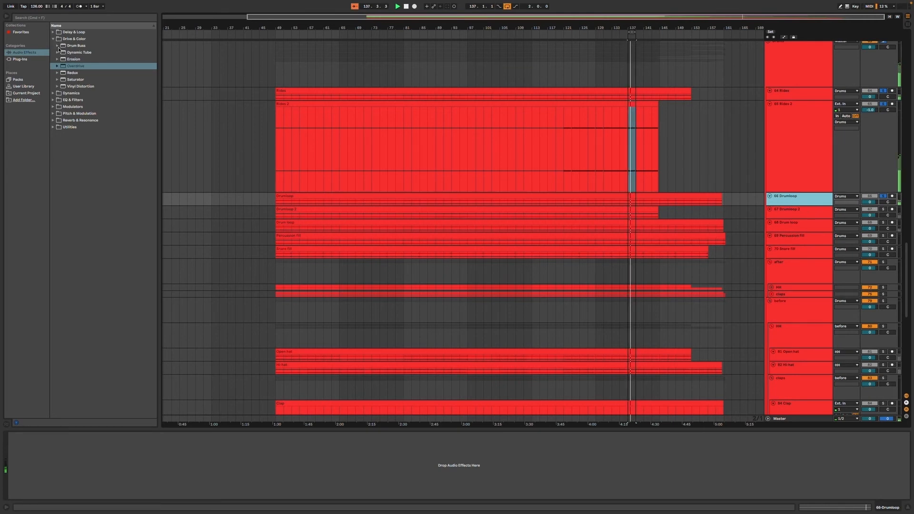
left_click(55, 100)
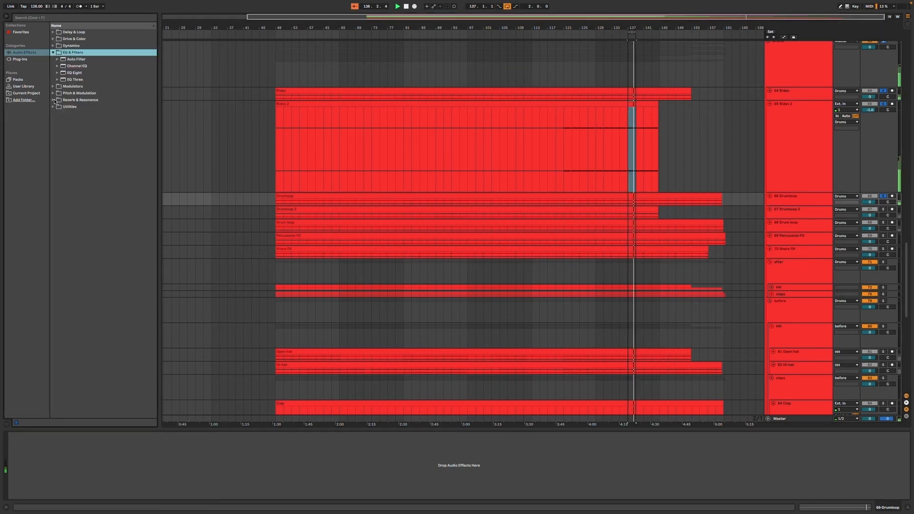
double_click(74, 73)
left_click_drag(106, 462, 147, 457)
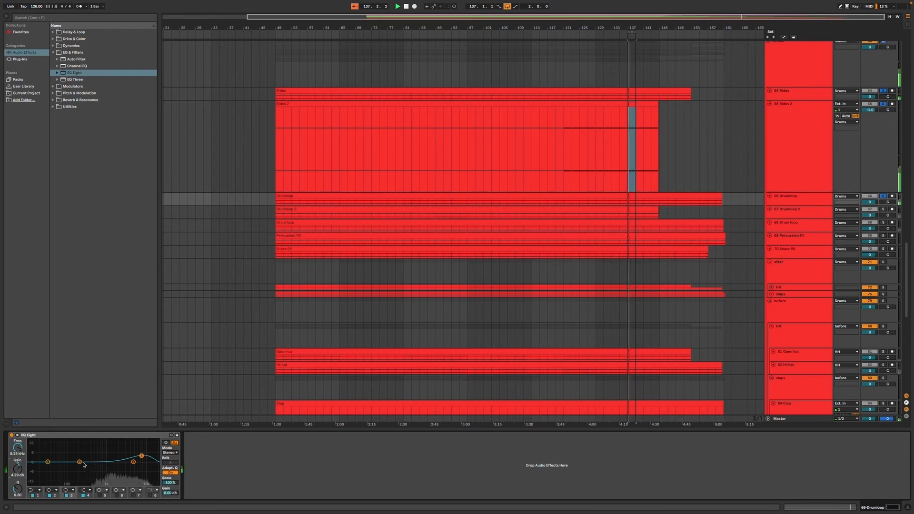
- Cut Drumloop's EQ Eight around 1 kHz by 2.14 dB, and bypass and re-enable the EQ to compare
left_click_drag(79, 461, 106, 451)
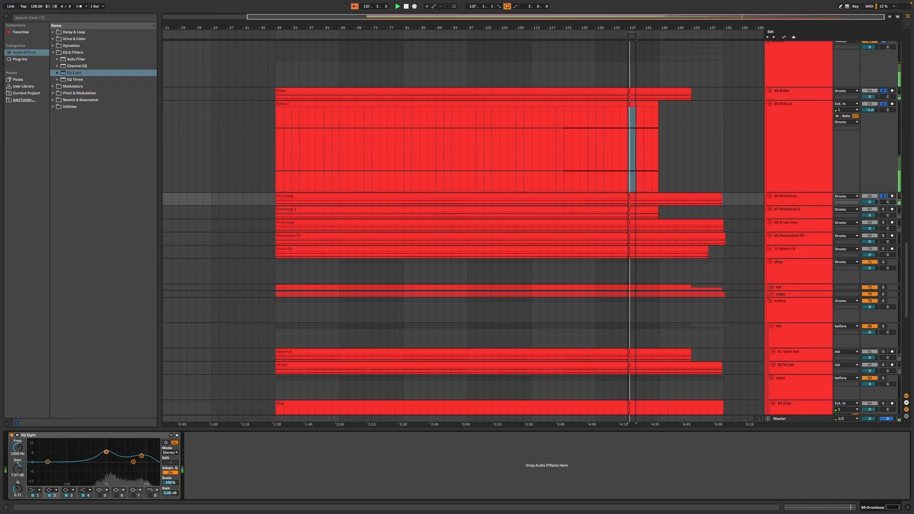
left_click_drag(18, 469, 17, 496)
left_click(12, 435)
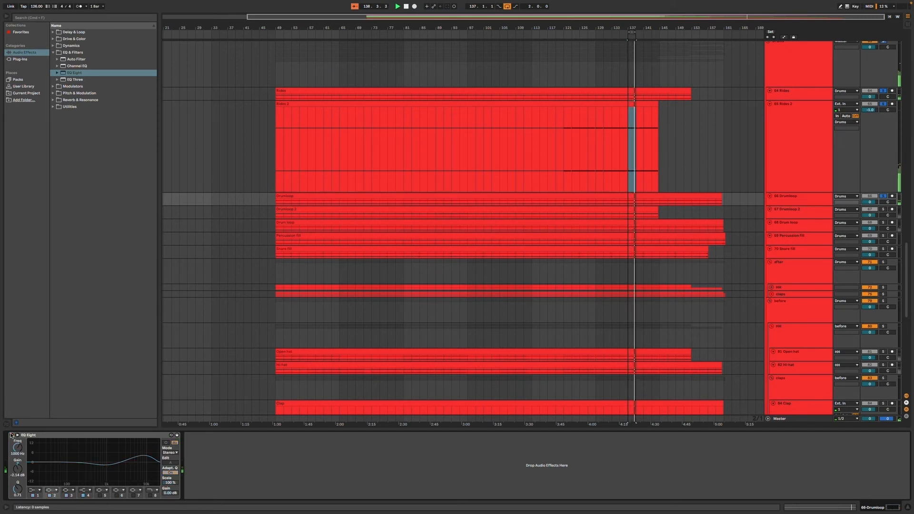
left_click(12, 435)
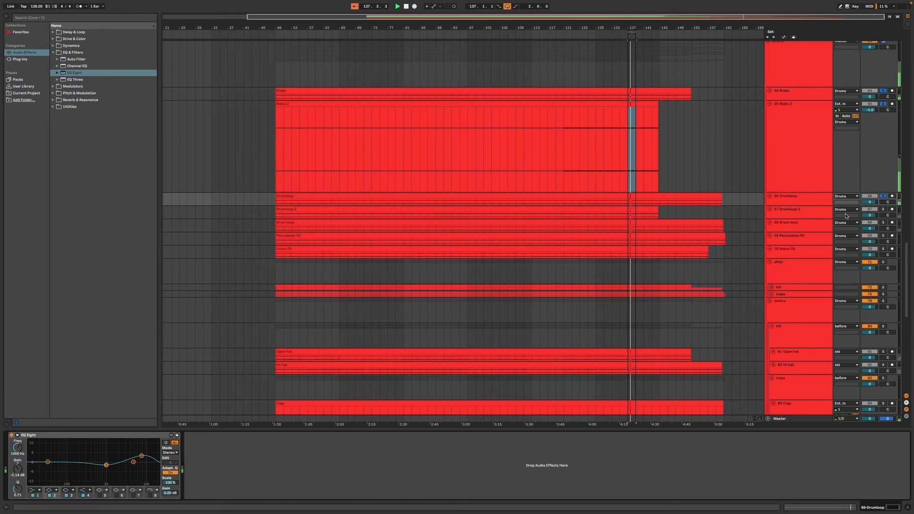
- Solo Drumloop 2 as well and lower its track volume slightly
left_click(789, 208)
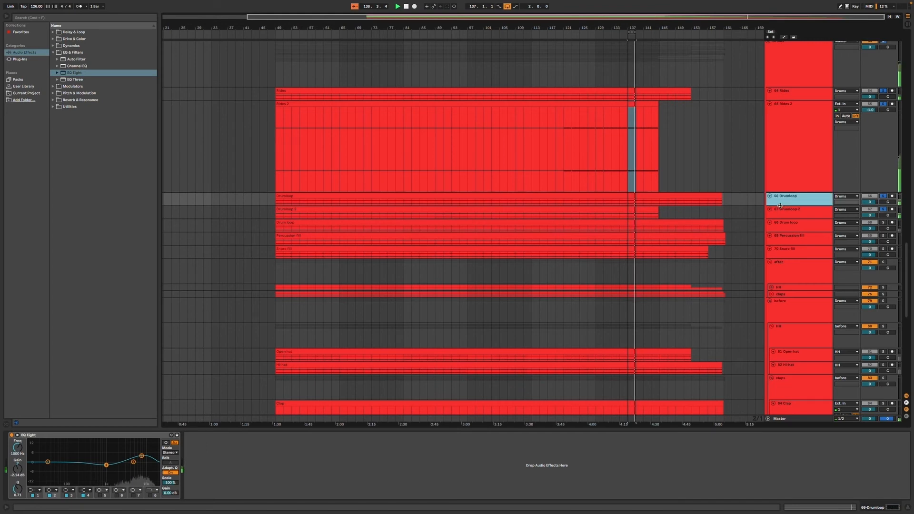
left_click_drag(872, 216, 872, 219)
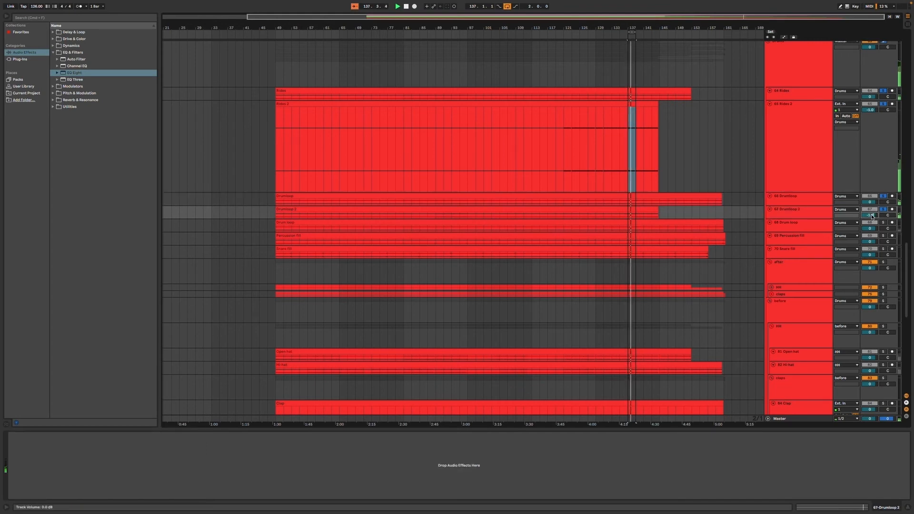
left_click(774, 215)
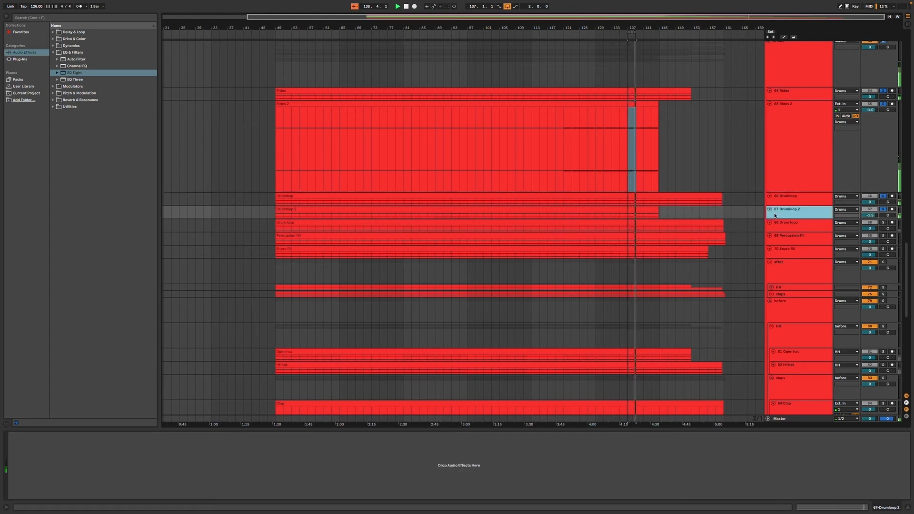
- Group Drumloop and Drumloop 2, and move the EQ Eight from Drumloop onto the new group
left_click(790, 196)
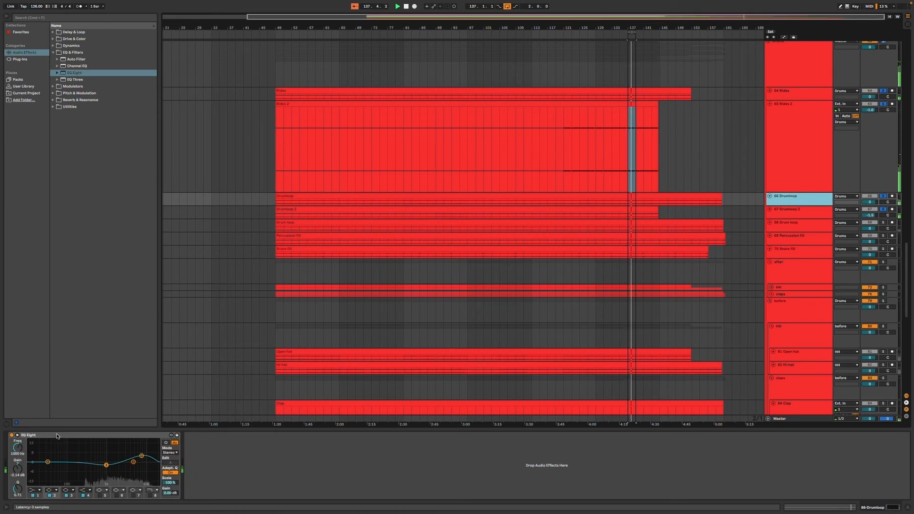
left_click(794, 214, "shift")
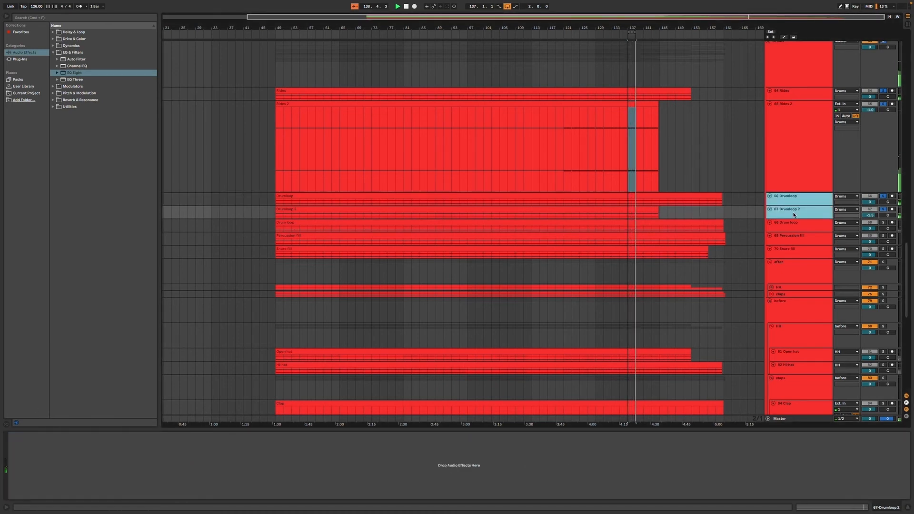
key("super+g")
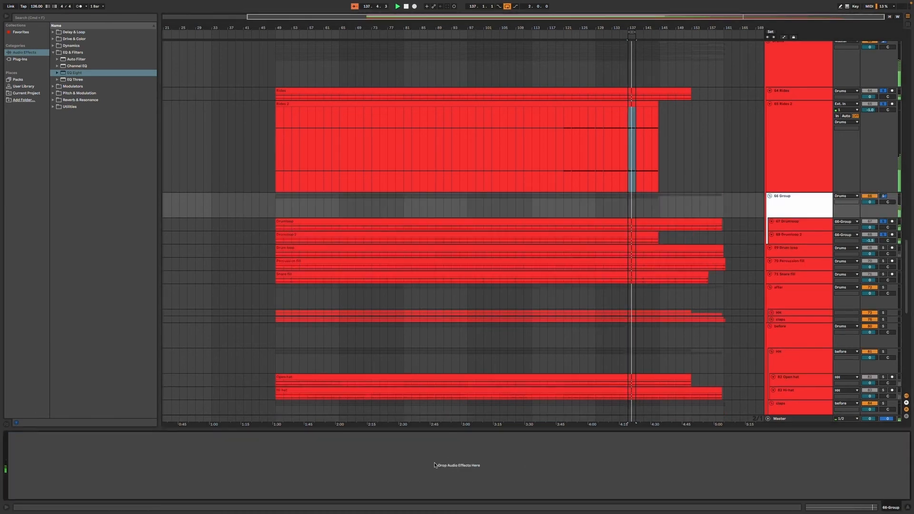
left_click(792, 209)
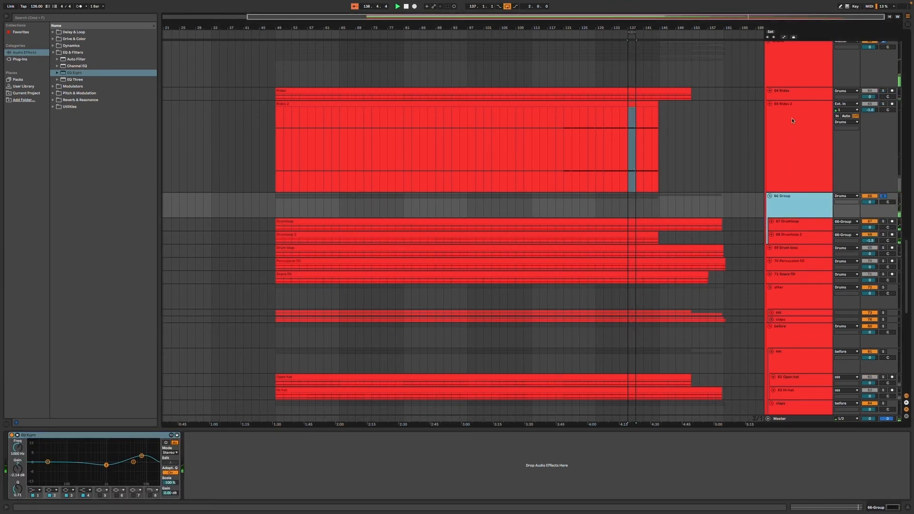
- Play the loop with all solos off, and solo Rides, Rides 2 and the new drum loop group together
left_click(803, 79)
left_click(800, 204)
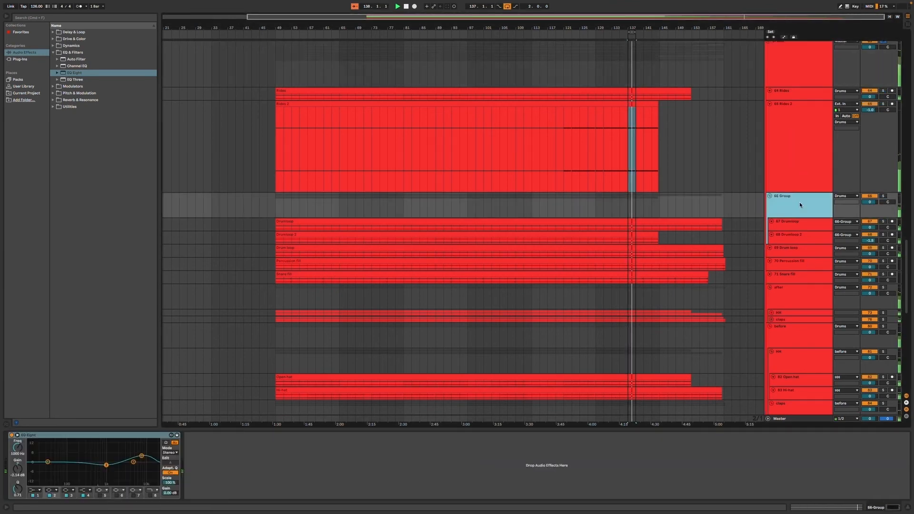
left_click(817, 94, "super")
left_click(817, 112, "super")
key("s")
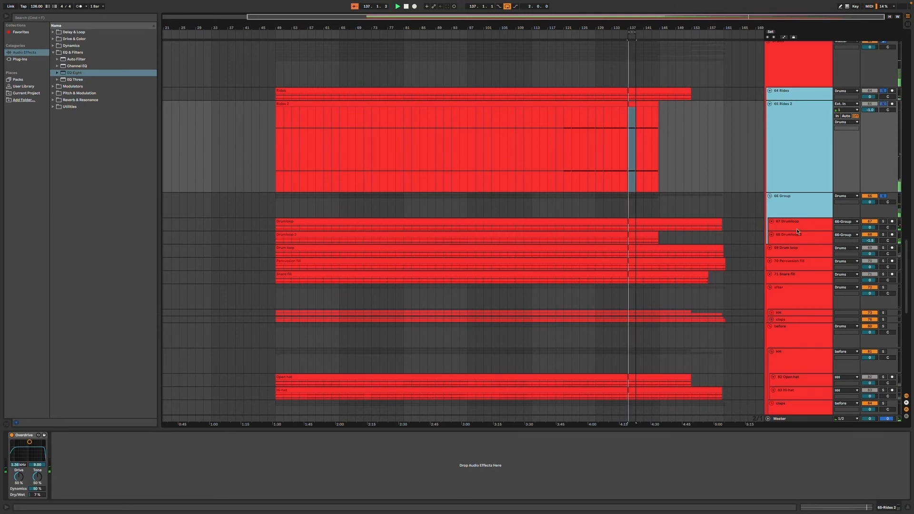
- Move the Drum loop track into the new group with its volume lowered slightly, and solo only that group
left_click(791, 247)
key("s")
left_click(794, 204)
key("s")
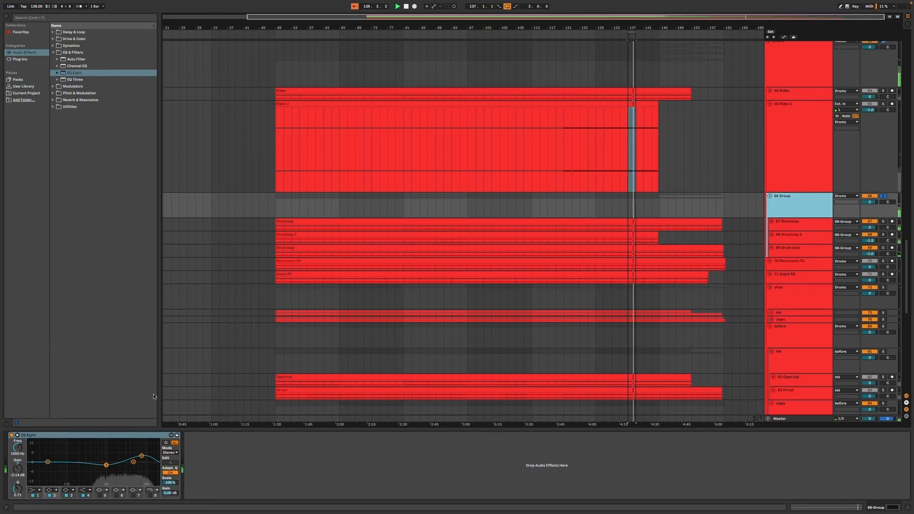
- Add a Saturator to the drum loop group, raise its Drive, and set Dry/Wet to about 43 %
left_click(53, 39)
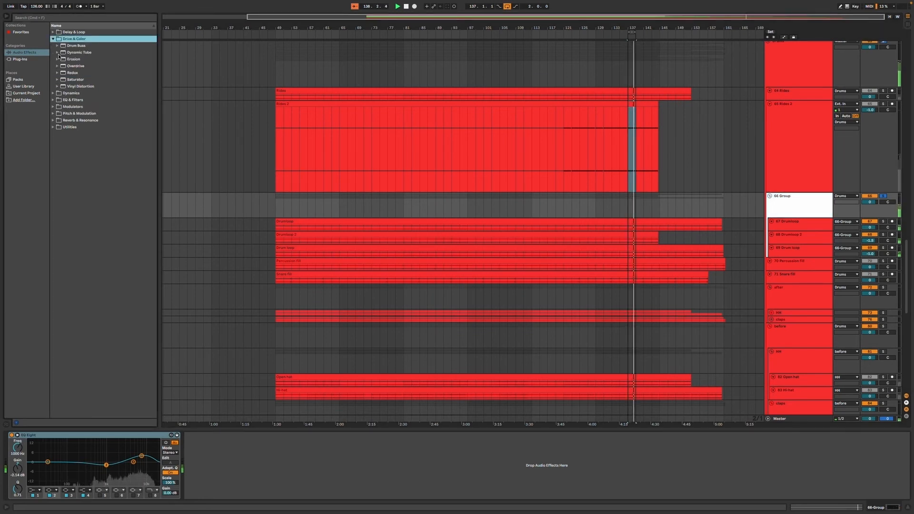
double_click(71, 80)
left_click(240, 487)
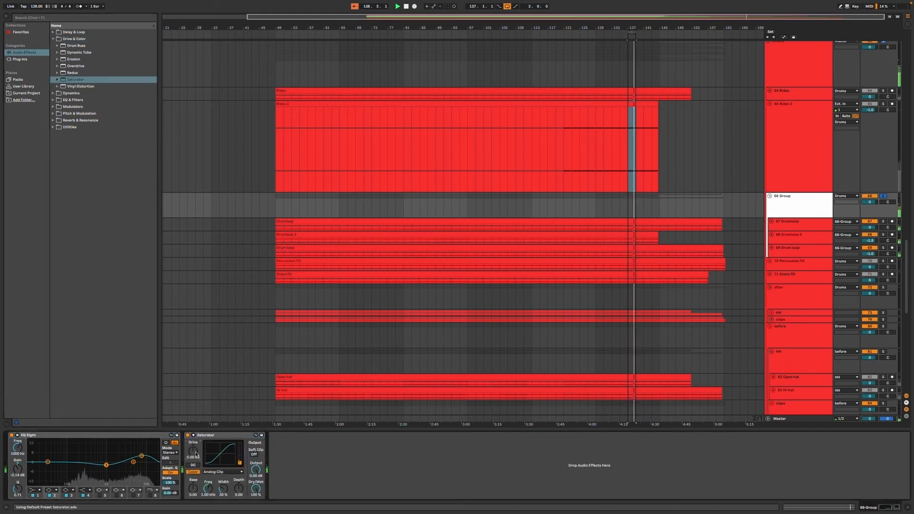
scroll(196, 455, "up", 2)
left_click_drag(256, 489, 256, 513)
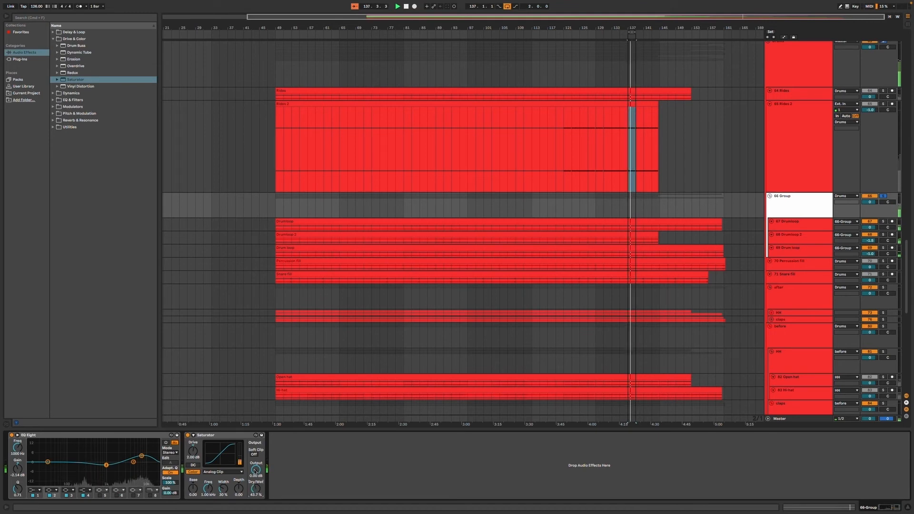
- Bypass and re-enable the drum loop group's EQ Eight and Saturator together to compare the sound
left_click(202, 436)
key("super+a")
key("0")
key("0")
left_click(787, 70)
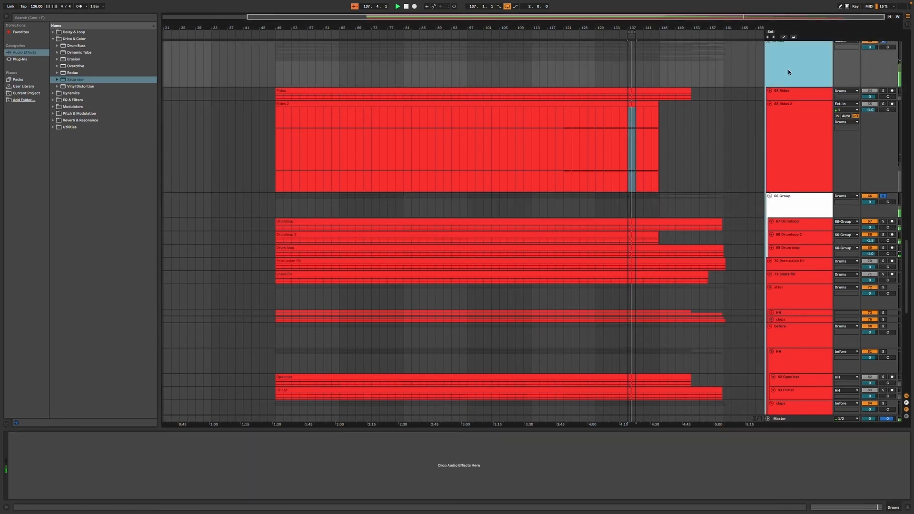
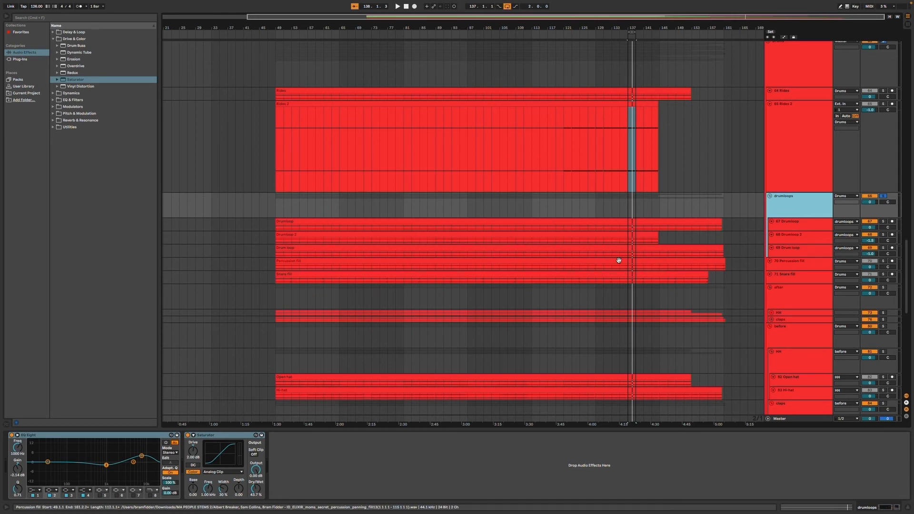
left_click(831, 224)
left_click(815, 259)
left_click(816, 248)
left_click(812, 207)
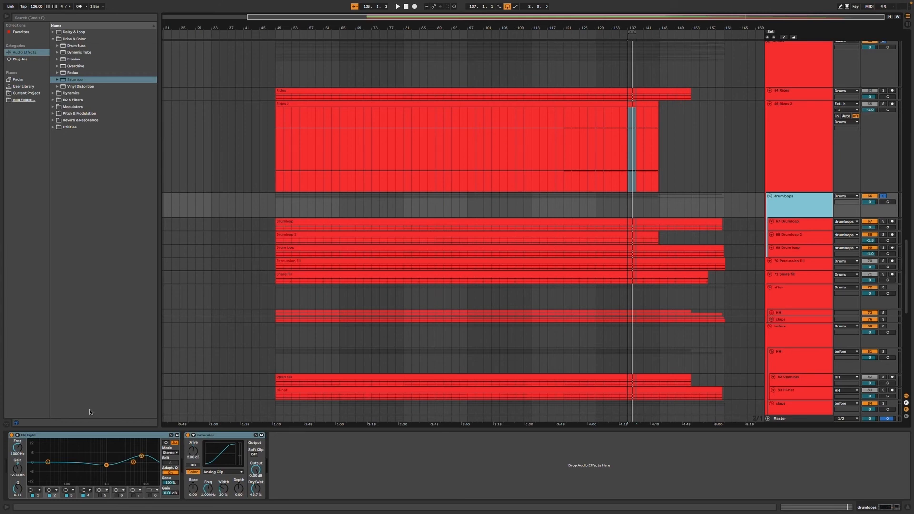
- Play the drumloops group from bar 137 with both of its devices bypassed, and re-enable them to compare
left_click(208, 435)
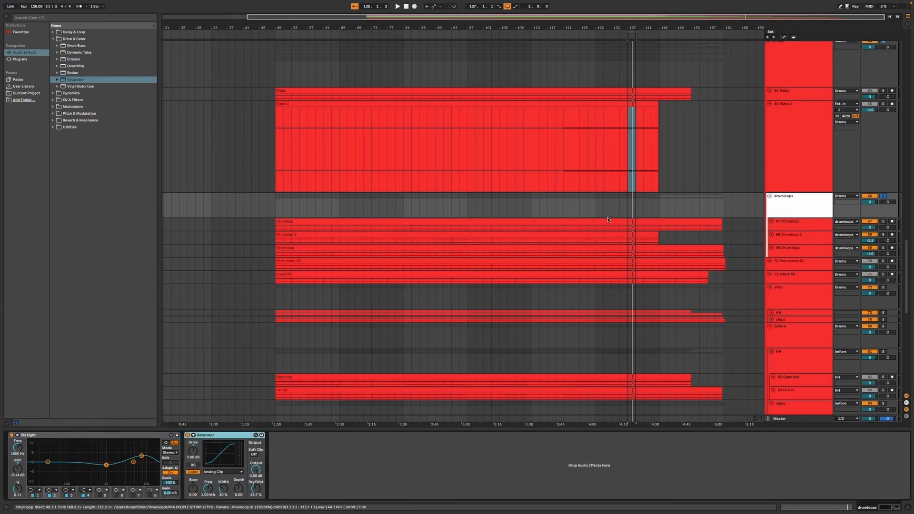
left_click(627, 209)
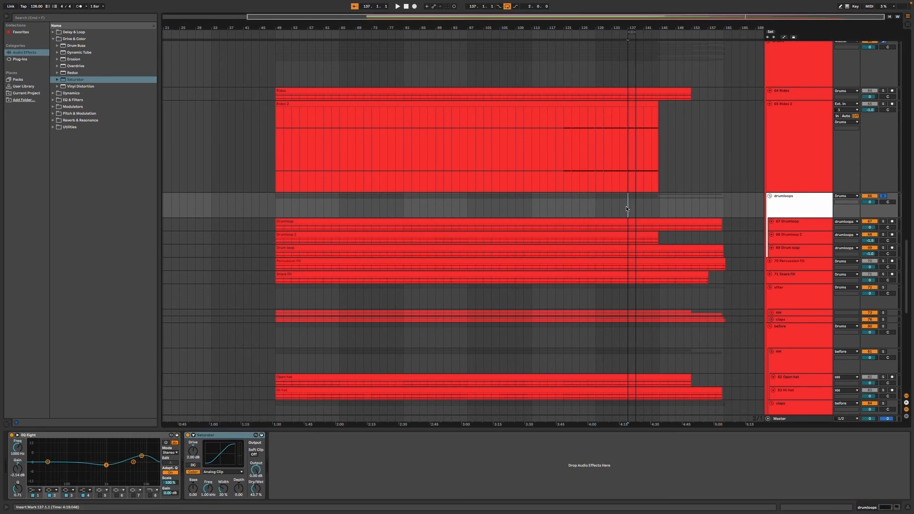
left_click(217, 436)
key("super+a")
key("space")
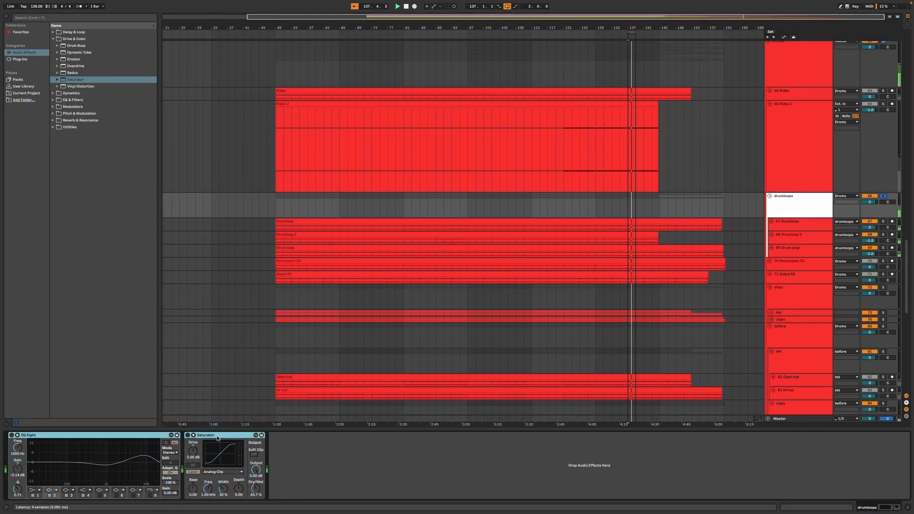
key("super+0")
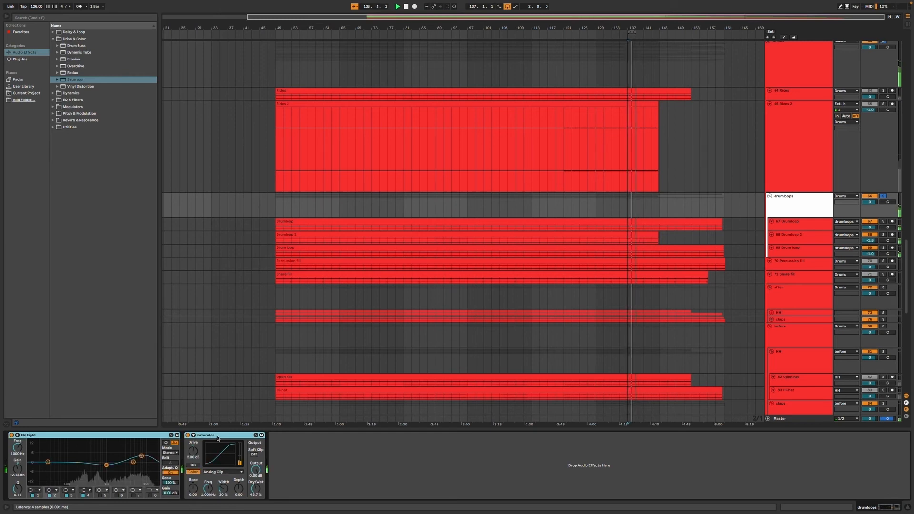
- Look over the tracks down to the Low end group, and return to the drumloops group's devices
scroll(364, 328, "down", 10)
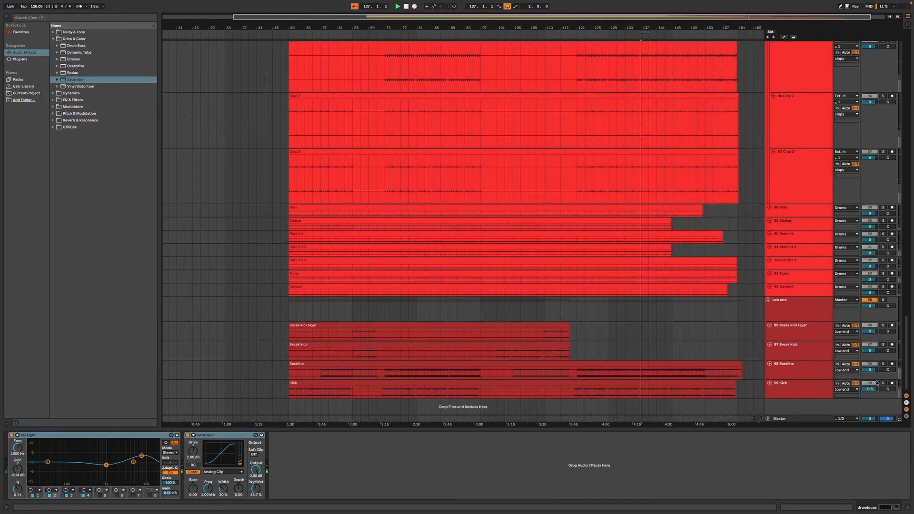
scroll(882, 385, "up", 5)
scroll(882, 384, "up", 3)
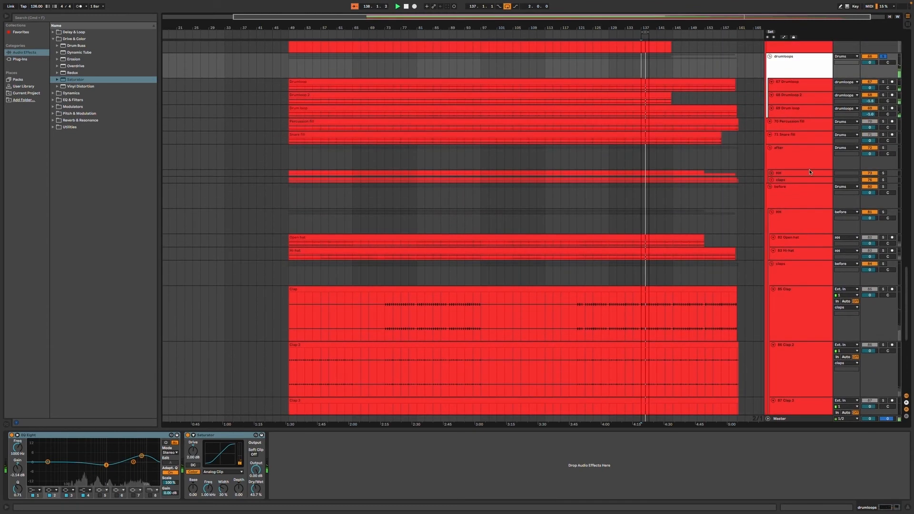
left_click(221, 438)
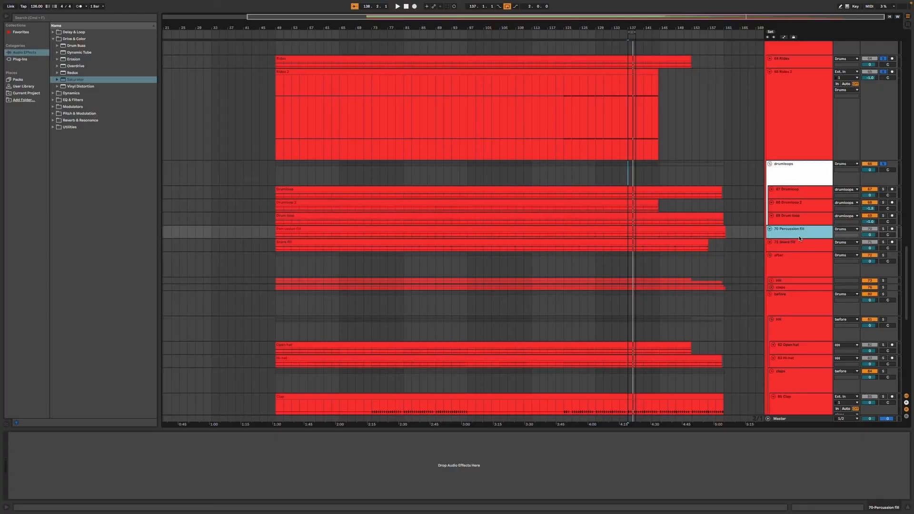
- Loop a short section of the Snare Fill track at about bar 140 and solo that track
scroll(800, 238, "down", 10)
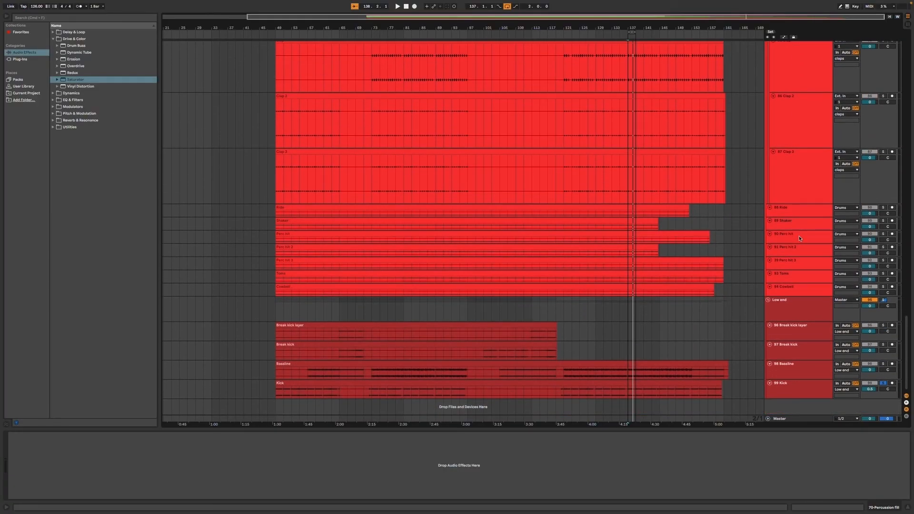
left_click(799, 235)
scroll(798, 236, "up", 5)
scroll(799, 236, "up", 3)
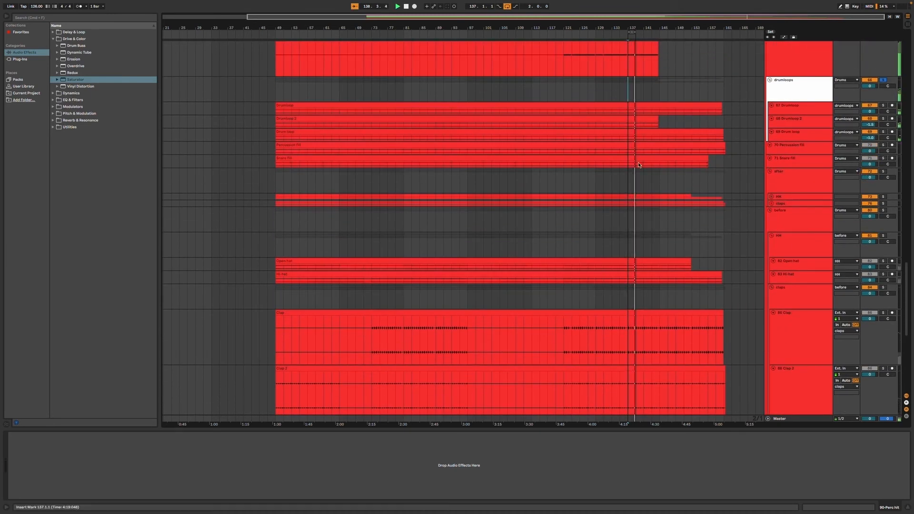
left_click_drag(643, 166, 641, 165)
key("super+l")
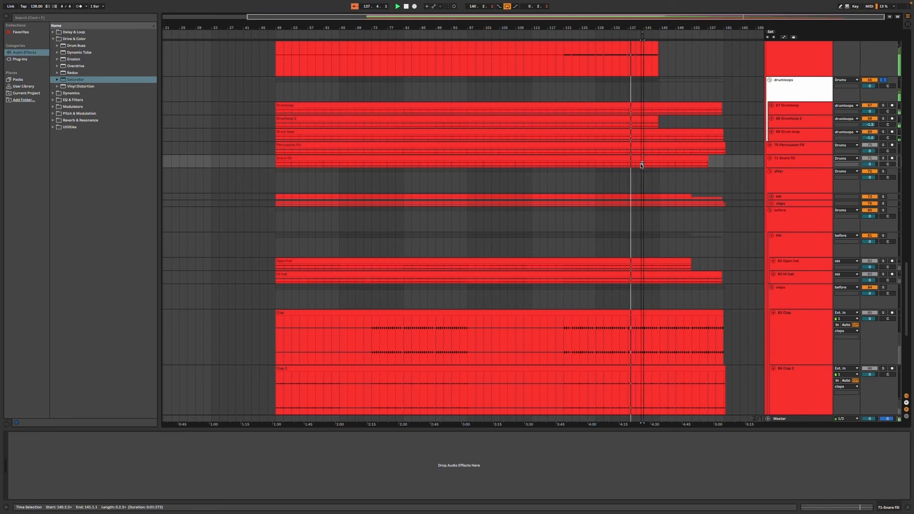
left_click(882, 158)
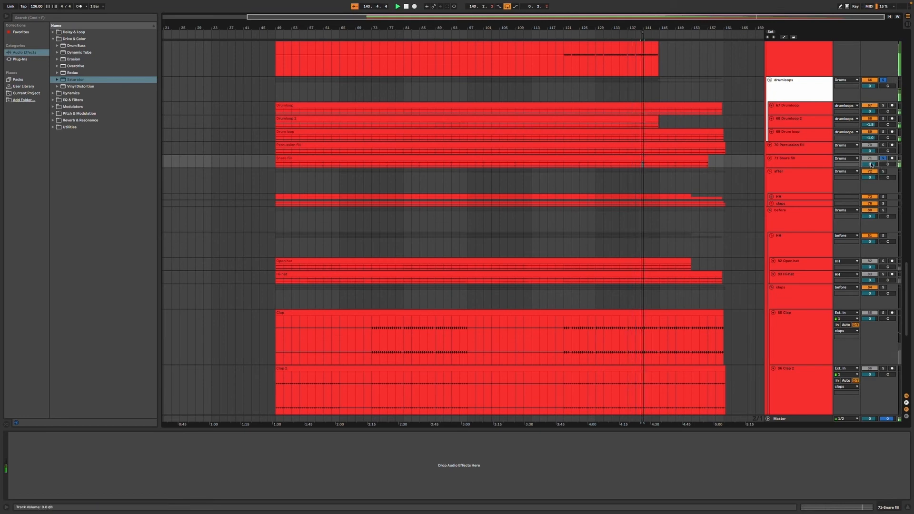
- Add an Overdrive to the Snare Fill track, lower its filter frequency, set Tone to about 37 %, and reduce Dry/Wet
left_click(821, 162)
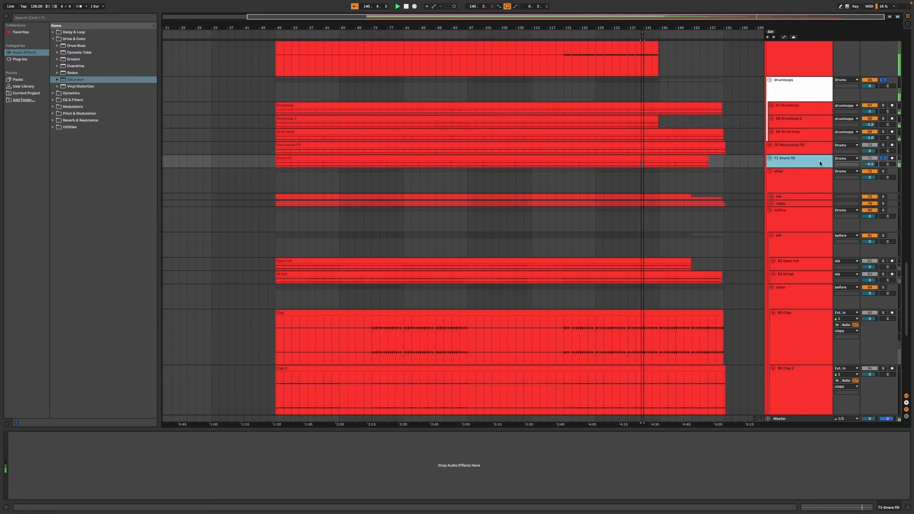
double_click(75, 66)
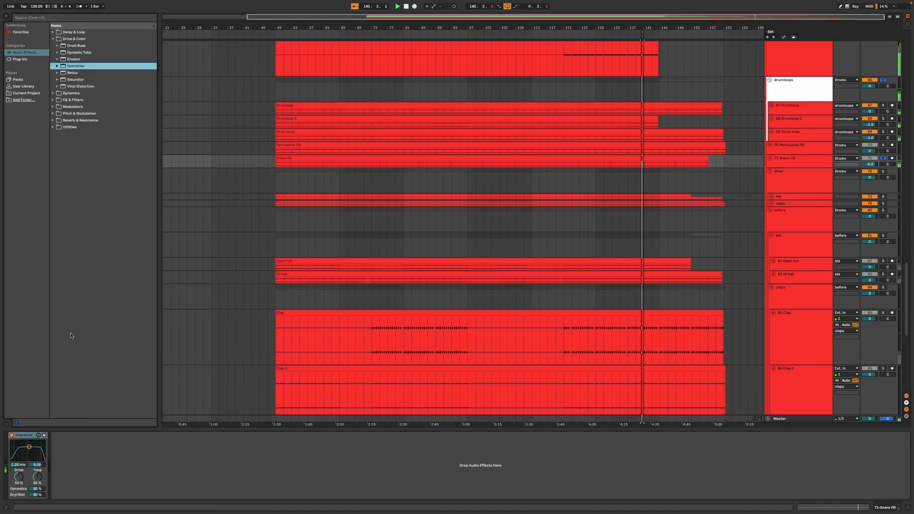
left_click_drag(29, 448, 25, 444)
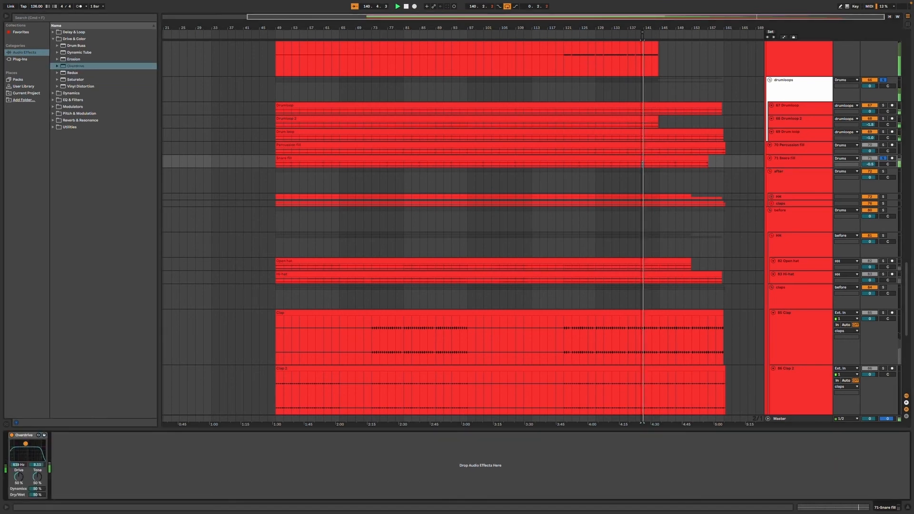
left_click_drag(37, 476, 37, 513)
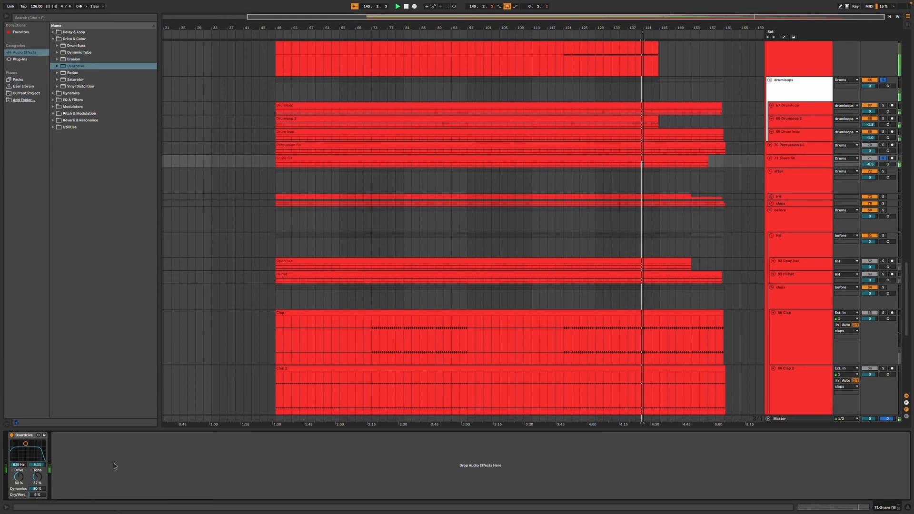
- Loop and solo the Percussion Fill near bar 144, and add an Overdrive at 20.0 kHz with 64 % Drive, 19 % Dynamics and 30 % Dry/Wet
left_click(657, 151)
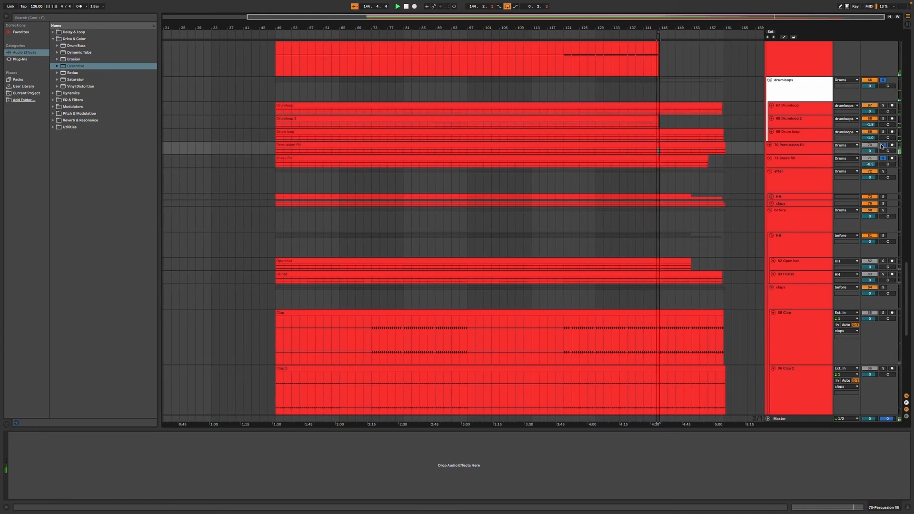
left_click(804, 147)
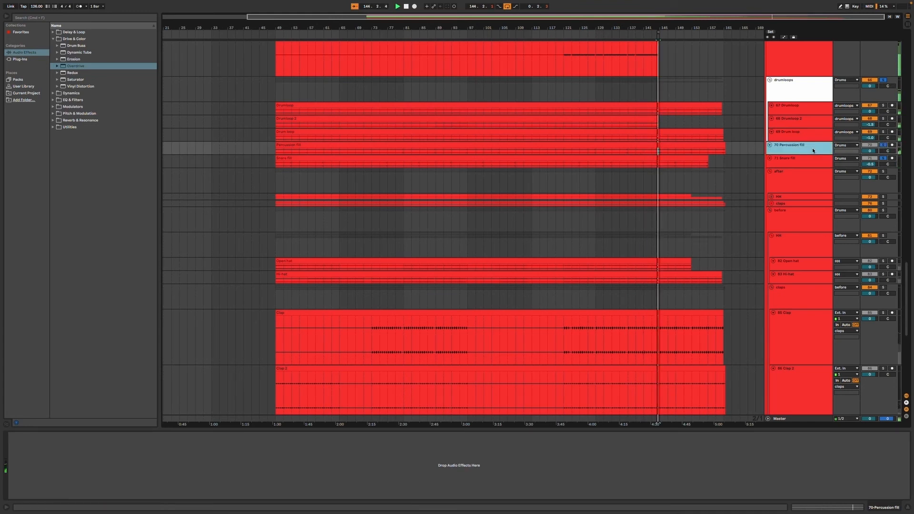
double_click(78, 66)
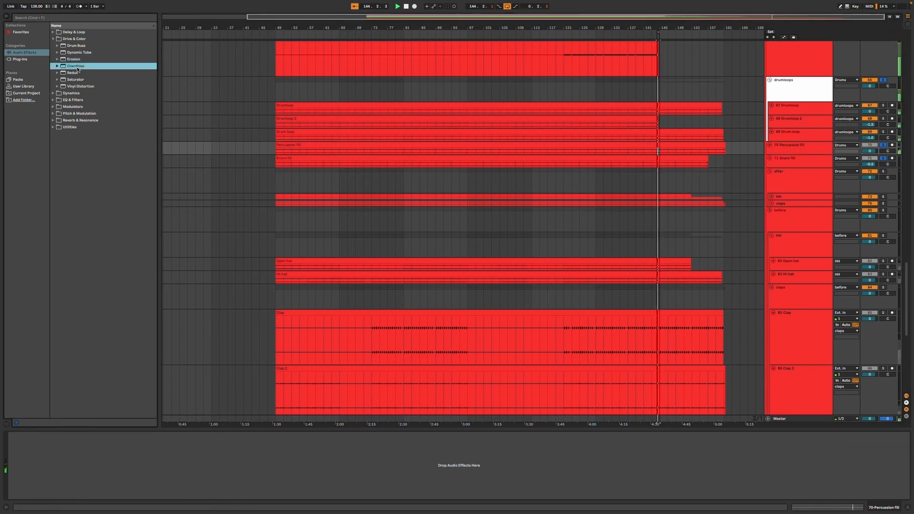
left_click_drag(29, 446, 43, 447)
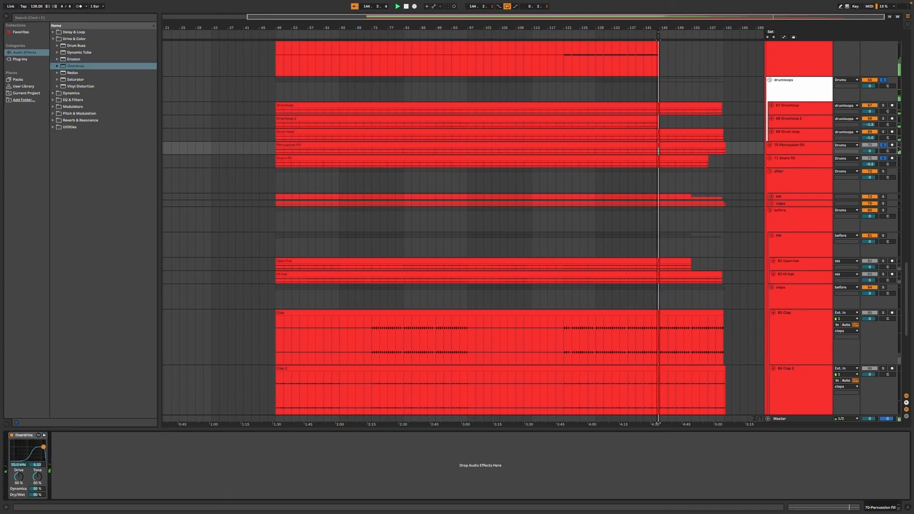
left_click_drag(19, 476, 19, 464)
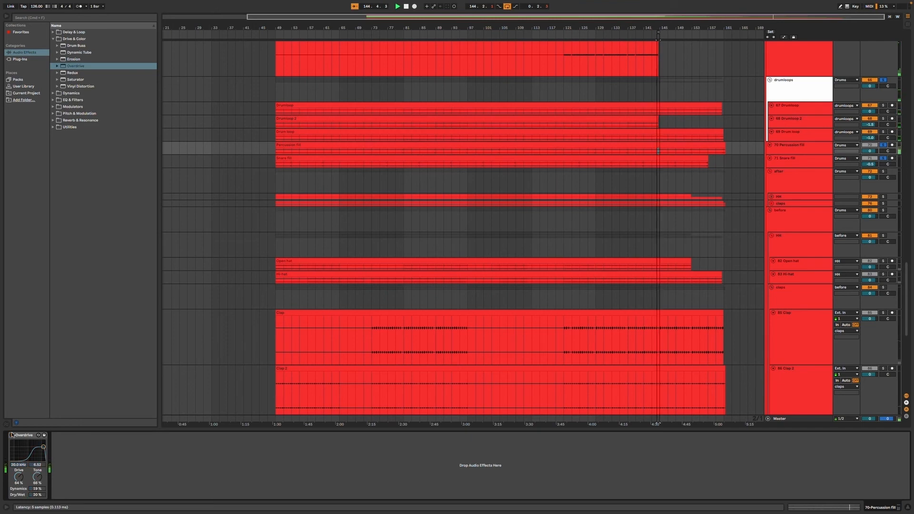
- Find the OTT preset of Multiband Dynamics, add it after the Percussion Fill's Overdrive, and reduce its Amount to 10 %
left_click(87, 19)
type("ott")
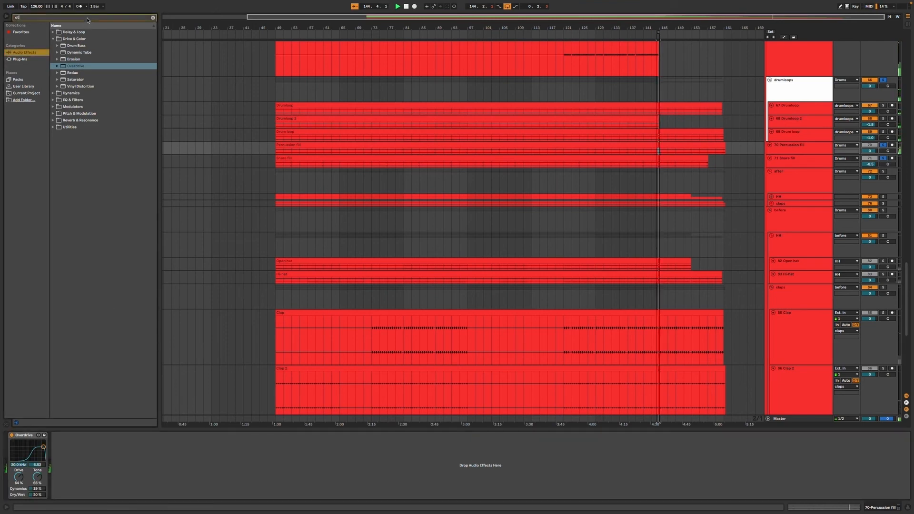
left_click(53, 32)
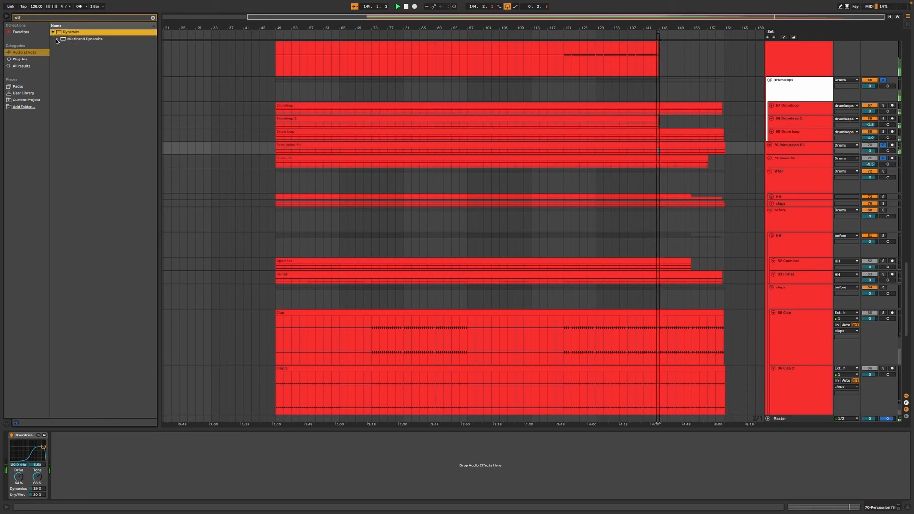
left_click(57, 39)
left_click(73, 46)
left_click_drag(75, 68, 143, 466)
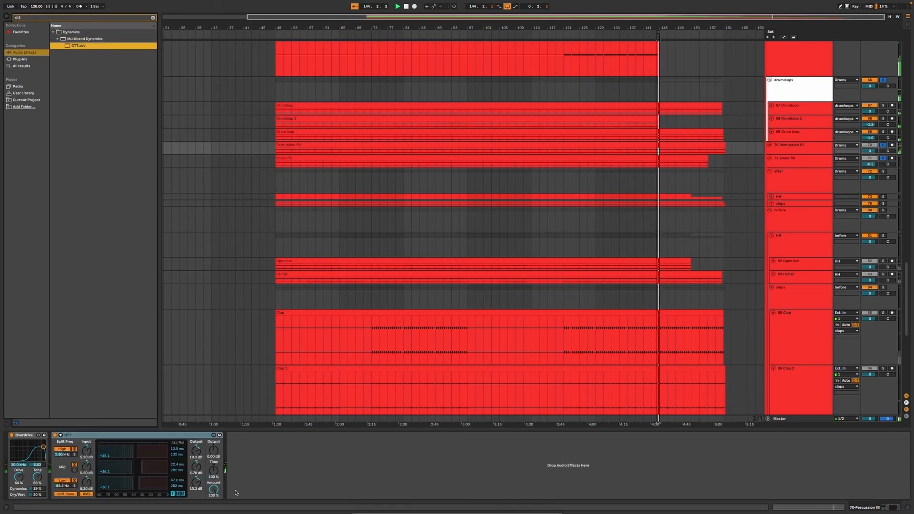
left_click_drag(221, 496, 222, 513)
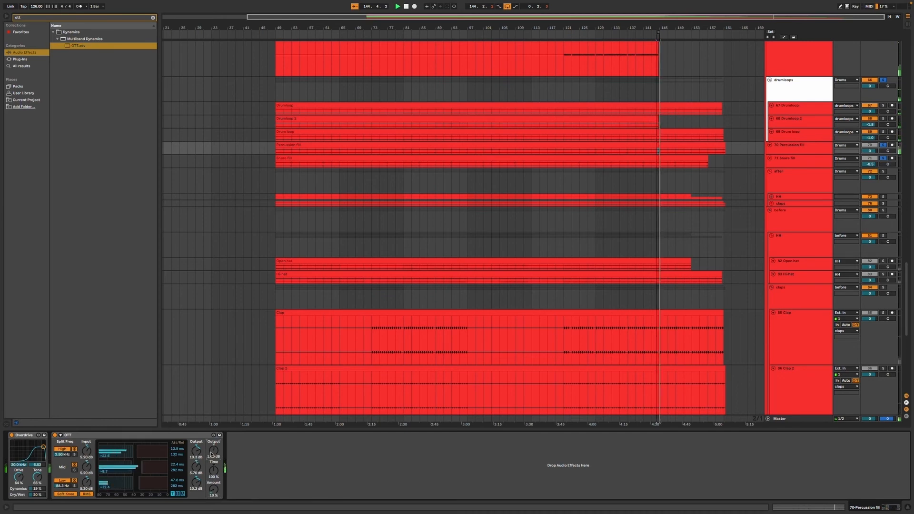
- Bypass and re-enable the OTT on the Percussion Fill to compare the sound
left_click(172, 437)
key("0")
key("0")
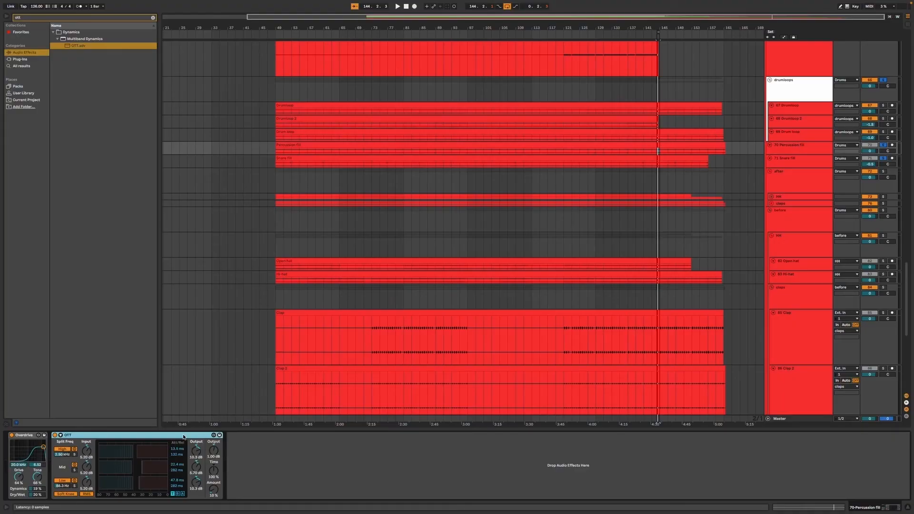
key("space")
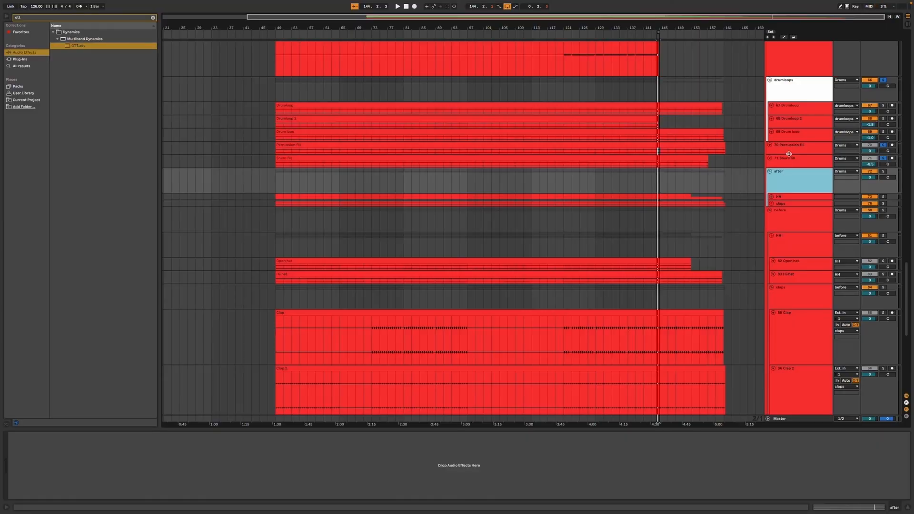
- Delete the "before" group with its hat and clap tracks from the Drums
left_click(788, 154)
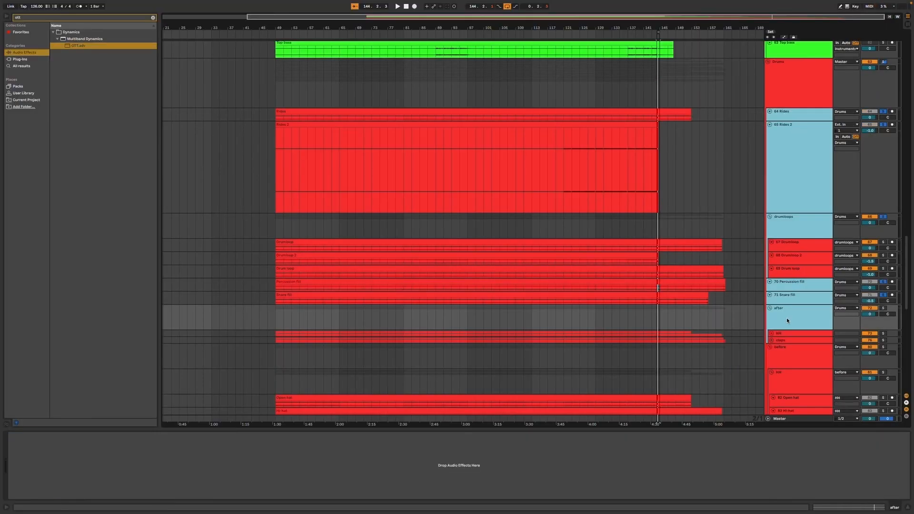
key("space")
left_click(786, 360)
key("Delete")
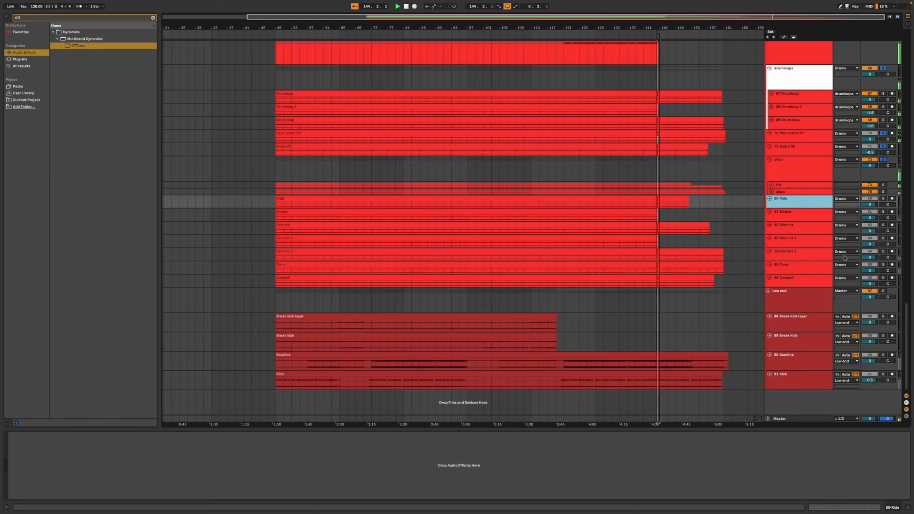
- Add the Ride, Perc hit, Perc hit 2 and Perc hit 3 tracks to the solo and loop bar 137
left_click(883, 199)
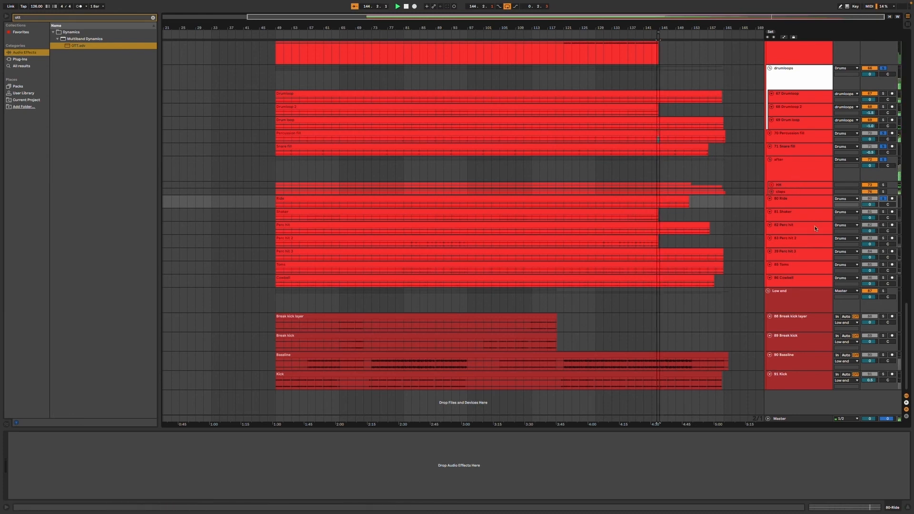
left_click(883, 226)
left_click(882, 239)
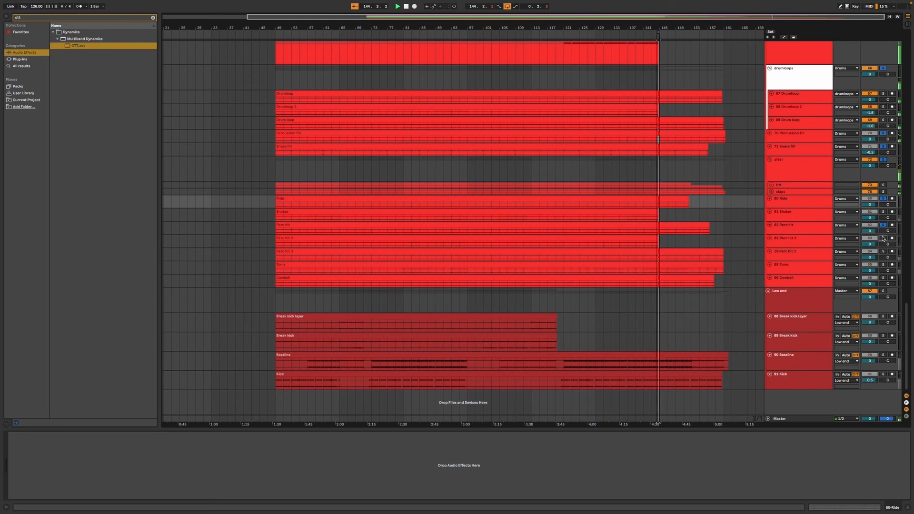
left_click(883, 251)
left_click(625, 231)
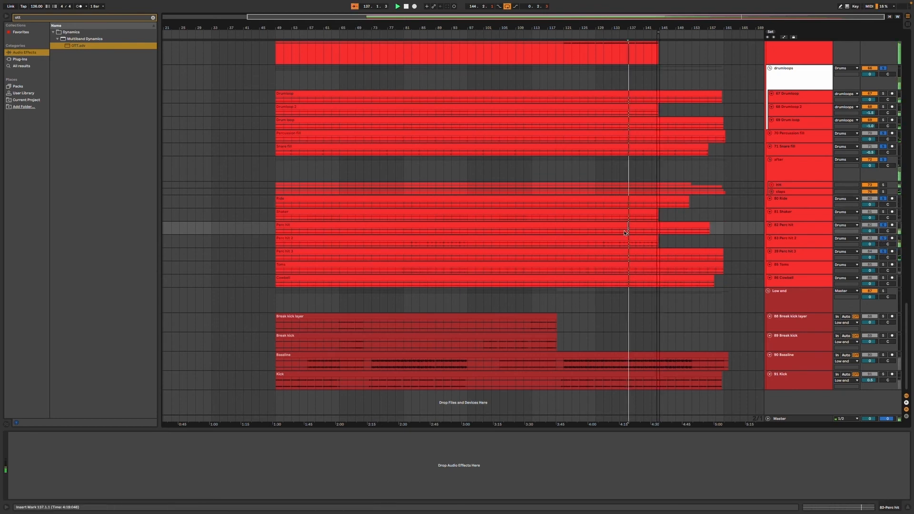
left_click_drag(628, 233, 633, 232)
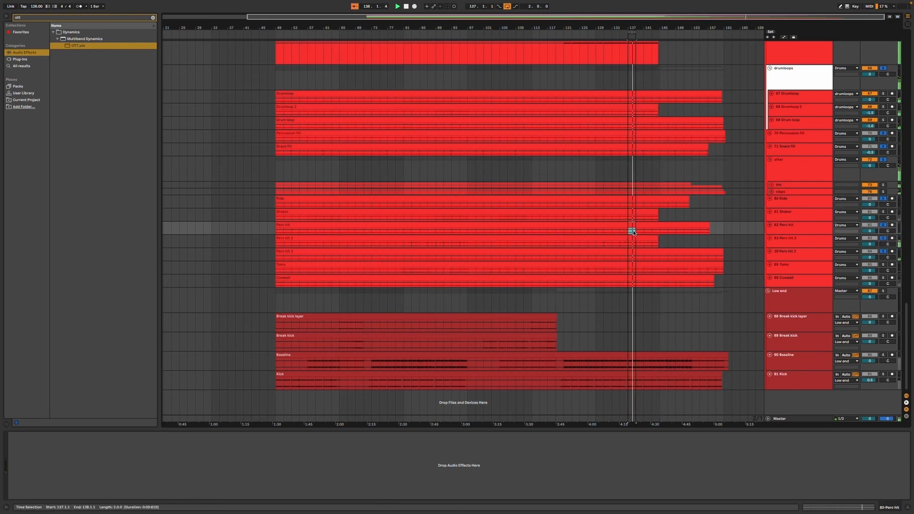
- Solo the Perc hit track together with the Kick, and add a Compressor to Perc hit
left_click(815, 238)
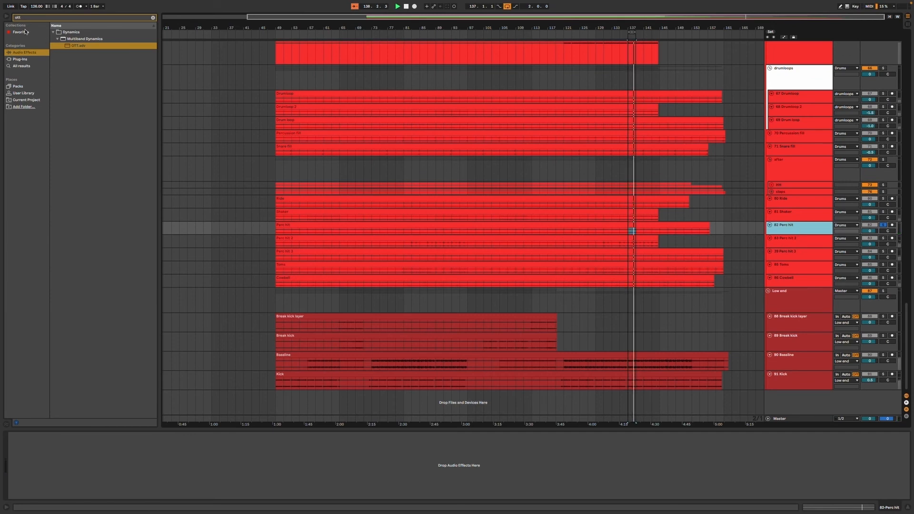
left_click(153, 18)
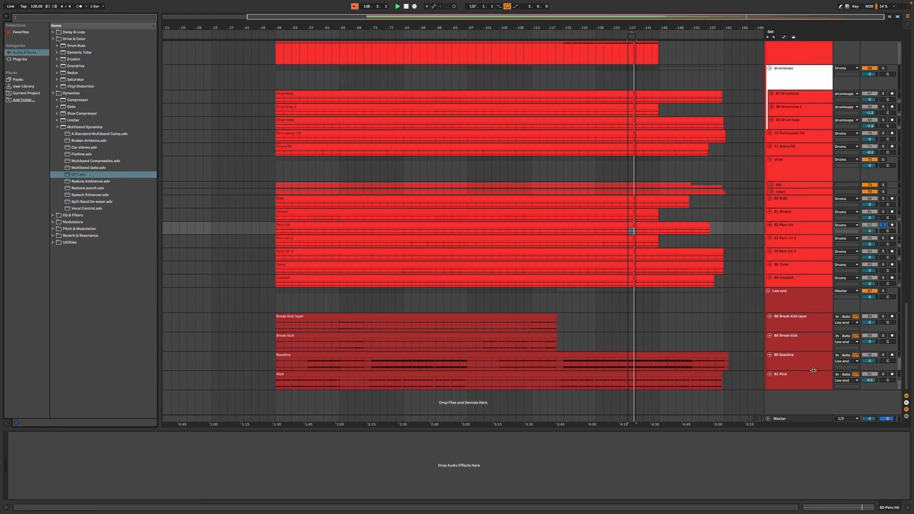
left_click(884, 375)
left_click(884, 375)
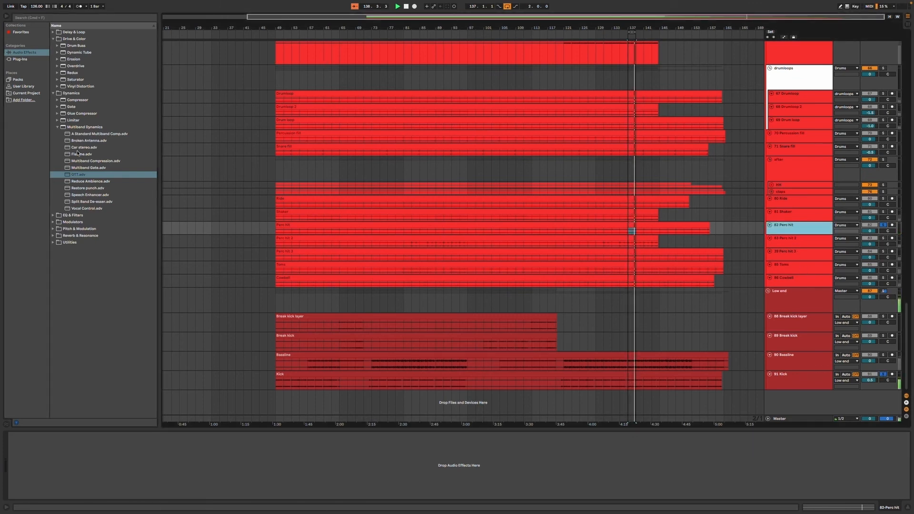
left_click_drag(77, 100, 30, 448)
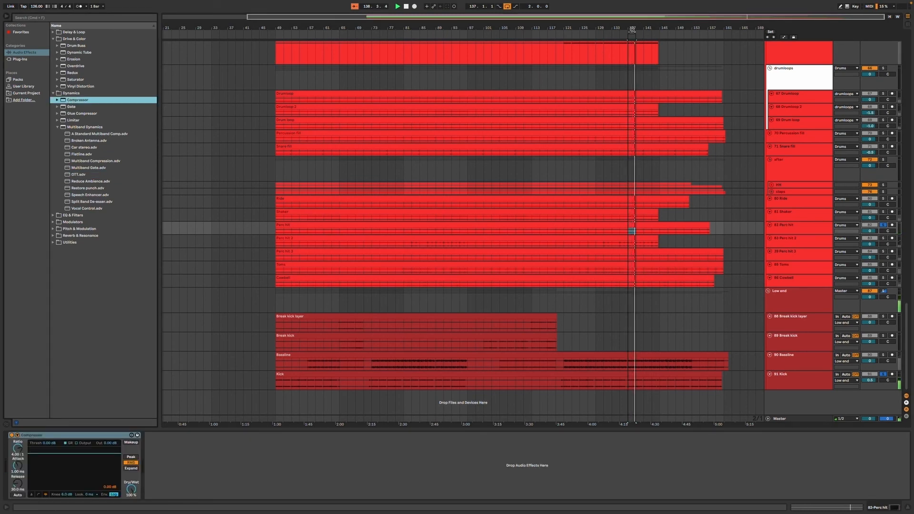
- Loop a one-beat section of the Perc hit track starting at 137.1.2 and restart playback there
key("z")
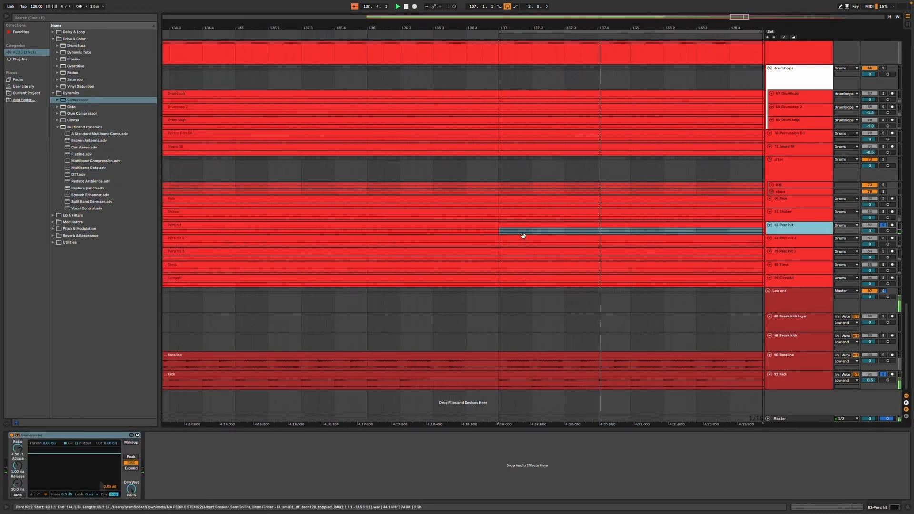
left_click(524, 233)
left_click_drag(524, 234, 510, 233)
key("super+l")
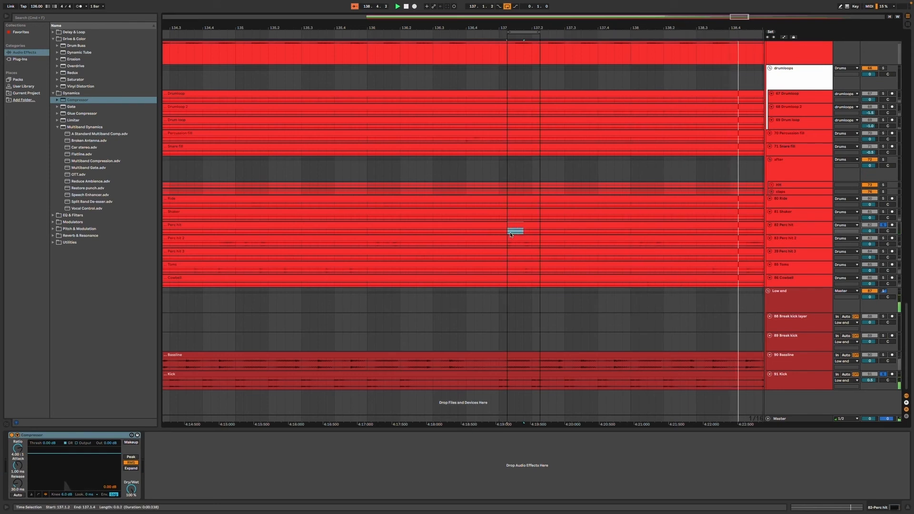
key("space")
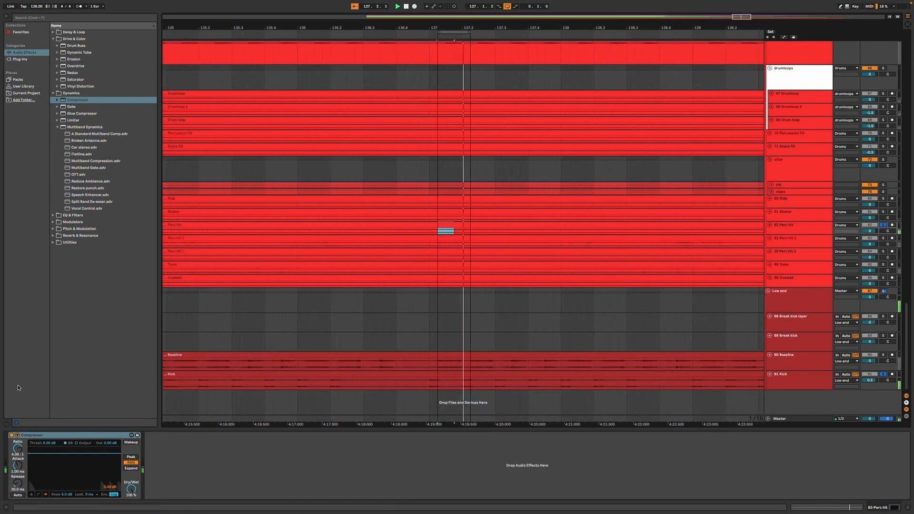
- Lower the Perc hit Compressor's Threshold to about -45 dB, adjust Ratio, Attack and Release, and compare it bypassed and enabled
left_click_drag(18, 448, 18, 410)
left_click_drag(49, 443, 17, 509)
left_click_drag(17, 465, 17, 495)
left_click(10, 435)
left_click(11, 435)
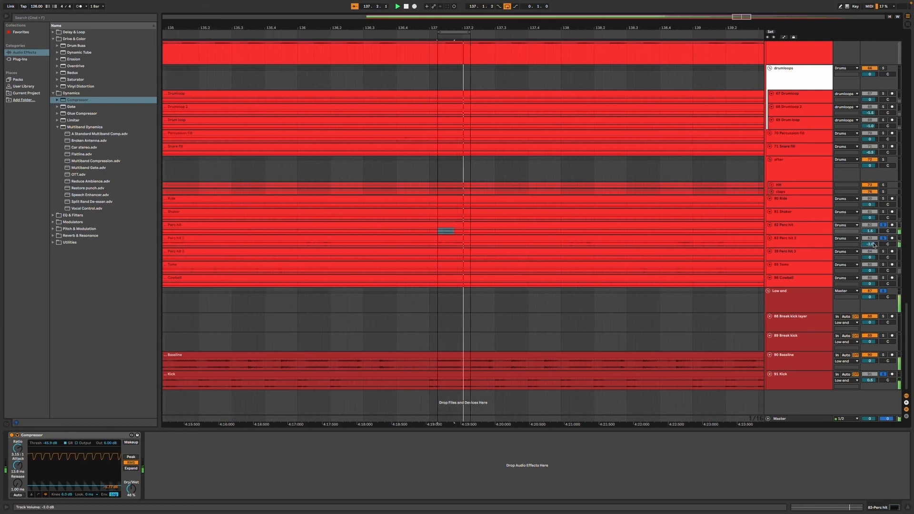
- Add a Compressor to the Perc hit 2 track and sidechain it from the Kick track
left_click(793, 246)
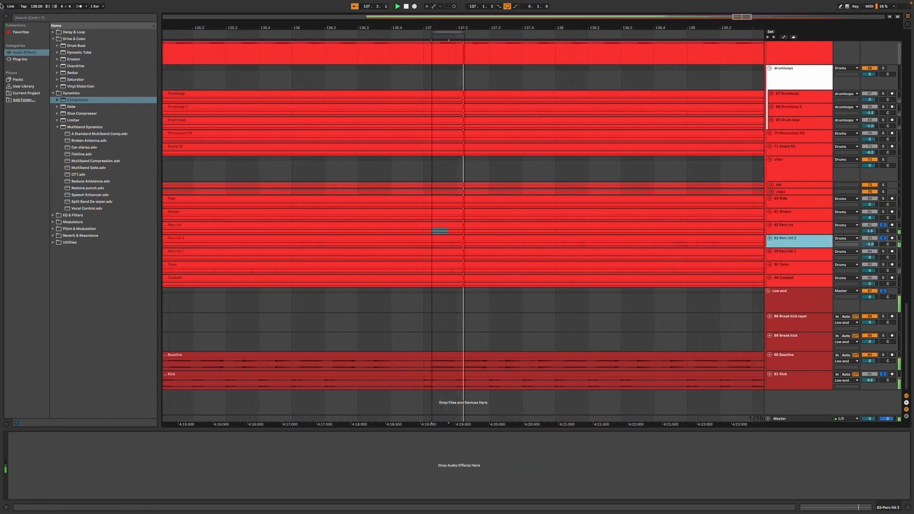
left_click_drag(81, 102, 390, 182)
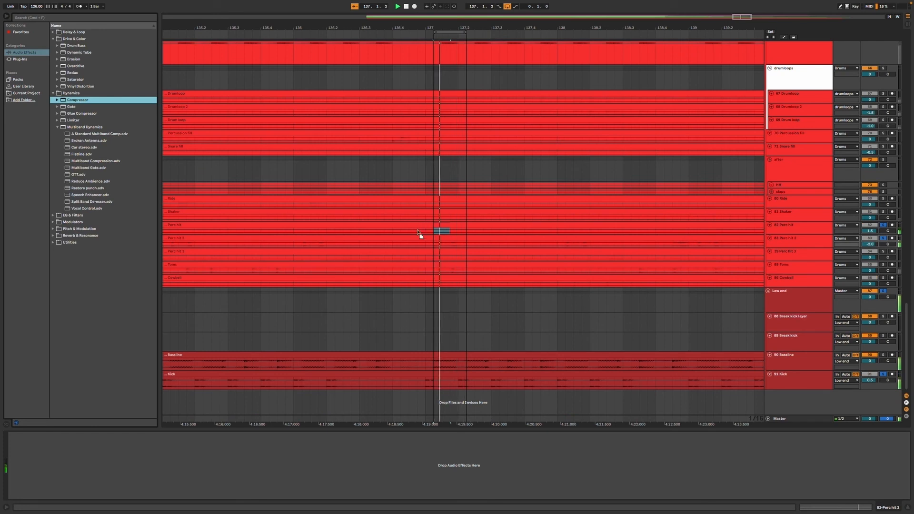
left_click_drag(417, 242, 415, 240)
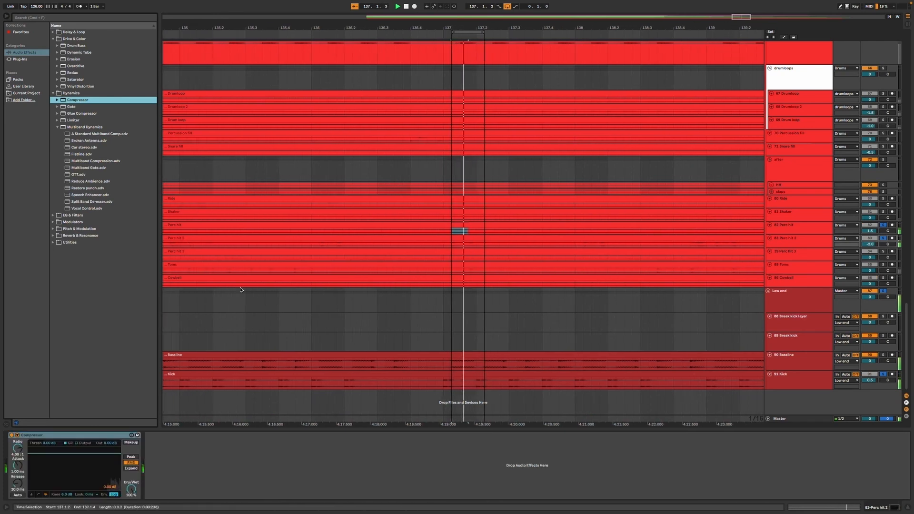
left_click(17, 436)
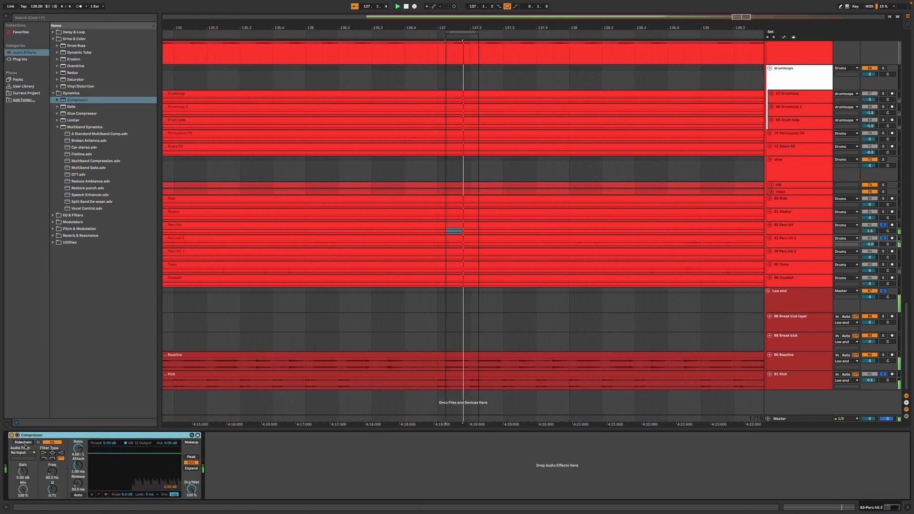
left_click(24, 443)
left_click(25, 453)
left_click(25, 435)
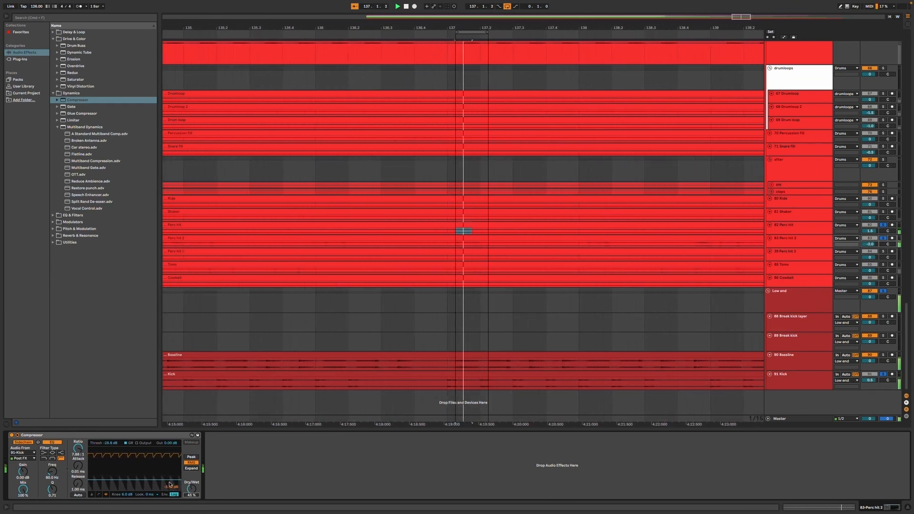
- Compare the Perc hit 2 Compressor bypassed and enabled, soloing the track alone and together with the Kick
left_click(12, 435)
left_click(12, 435)
left_click(814, 239)
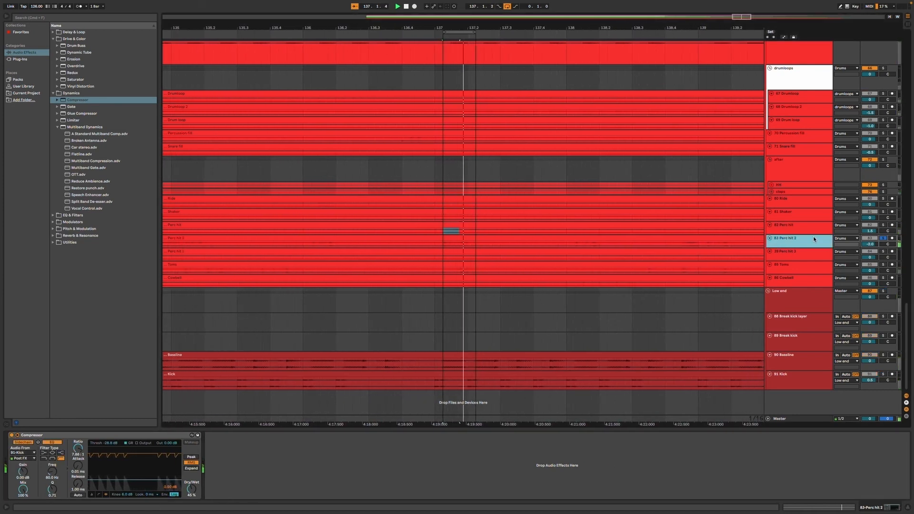
left_click(883, 375)
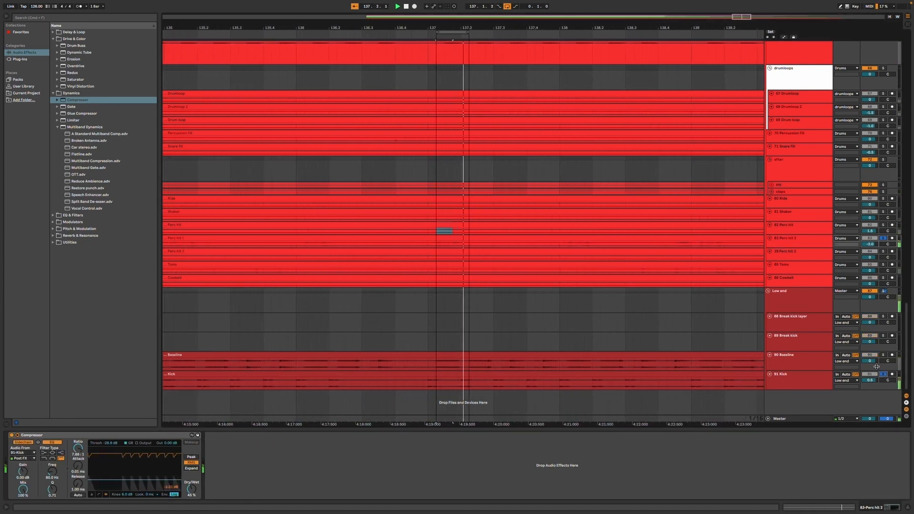
left_click(824, 245)
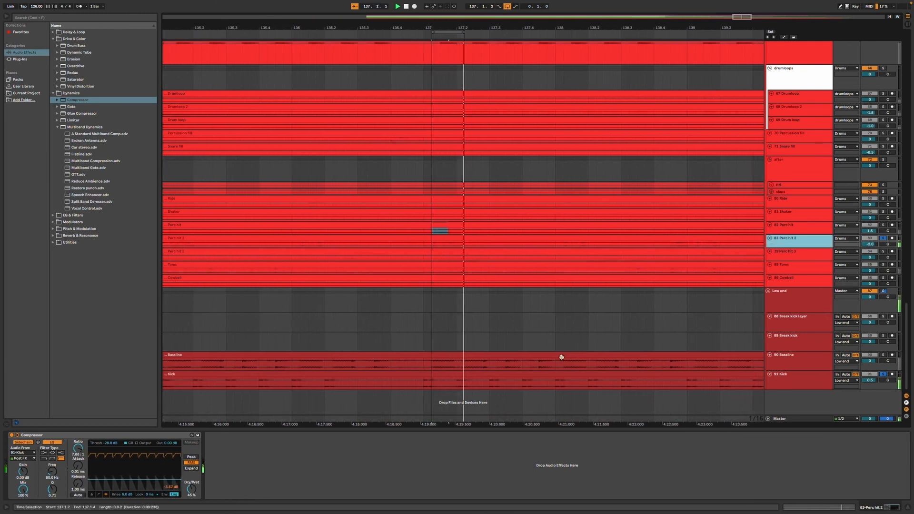
- Set the Perc hit 2 Compressor's Threshold to about -33 dB and Dry/Wet to 37 %, comparing it bypassed and enabled
left_click(12, 435)
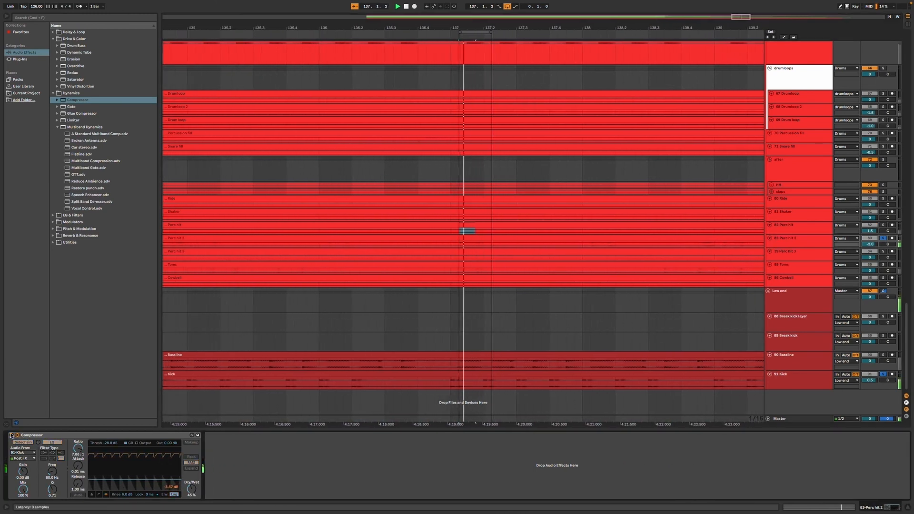
left_click(12, 435)
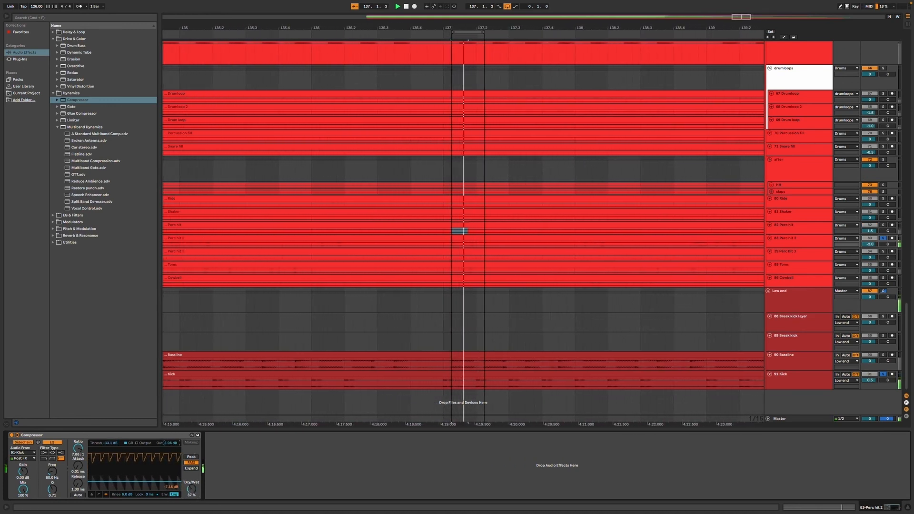
left_click(13, 435)
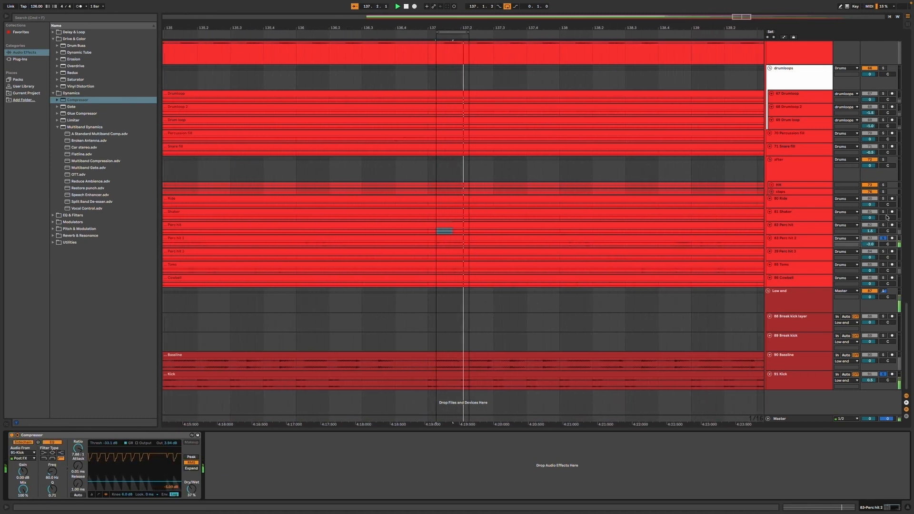
- Add the Perc hit and Shaker tracks to the solo and loop a section of the Shaker track starting at 137.2.2
left_click(882, 225)
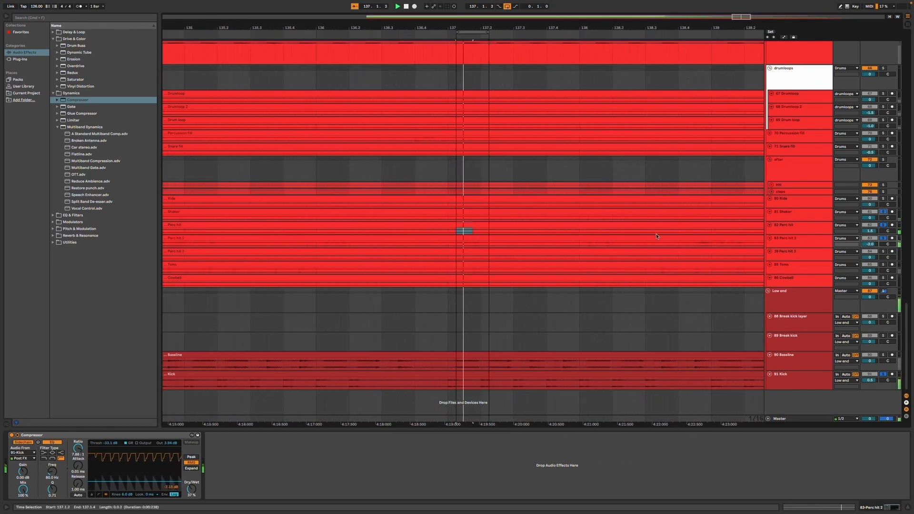
left_click(535, 219)
left_click(592, 218, "shift")
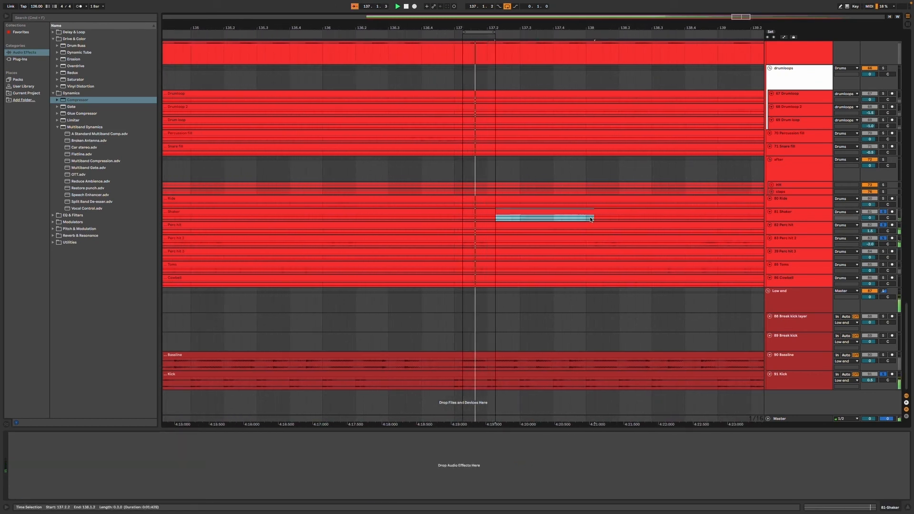
key("super+l")
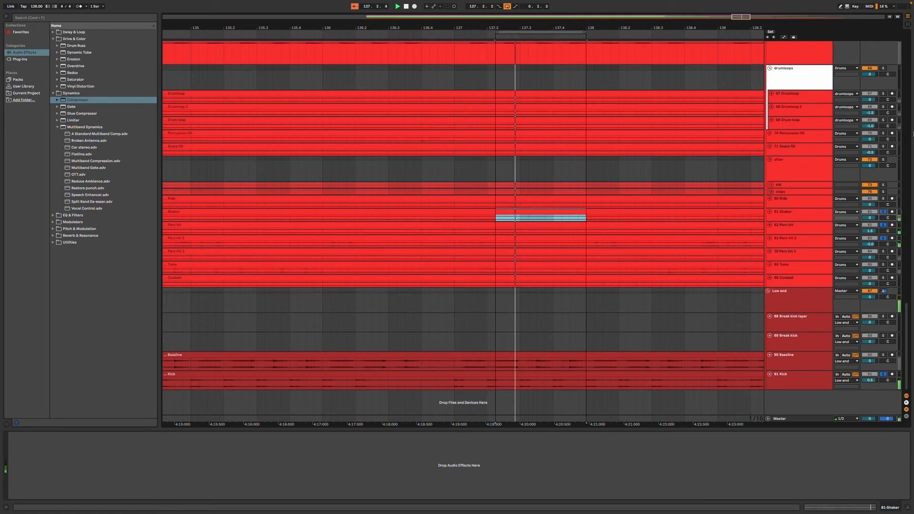
- Add an Overdrive to the Shaker track, raise its filter frequency and set Dry/Wet to 5 %
left_click(869, 219)
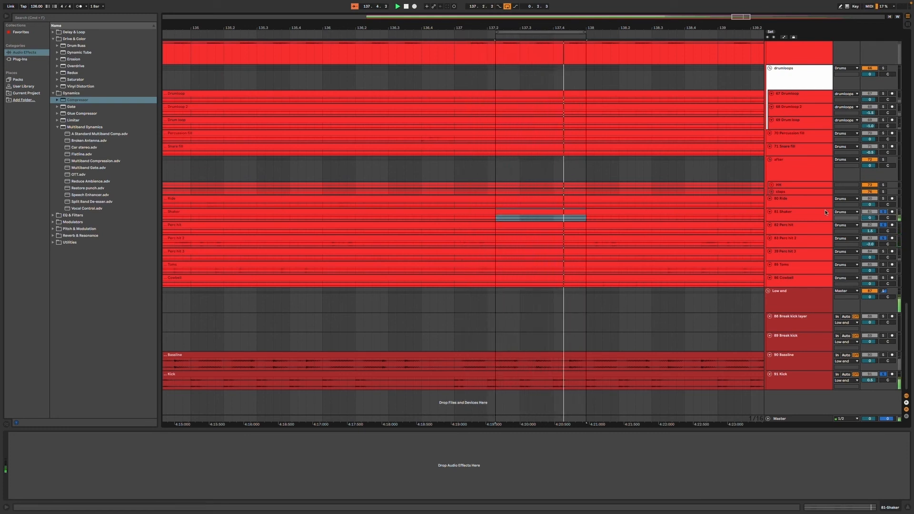
left_click(789, 212)
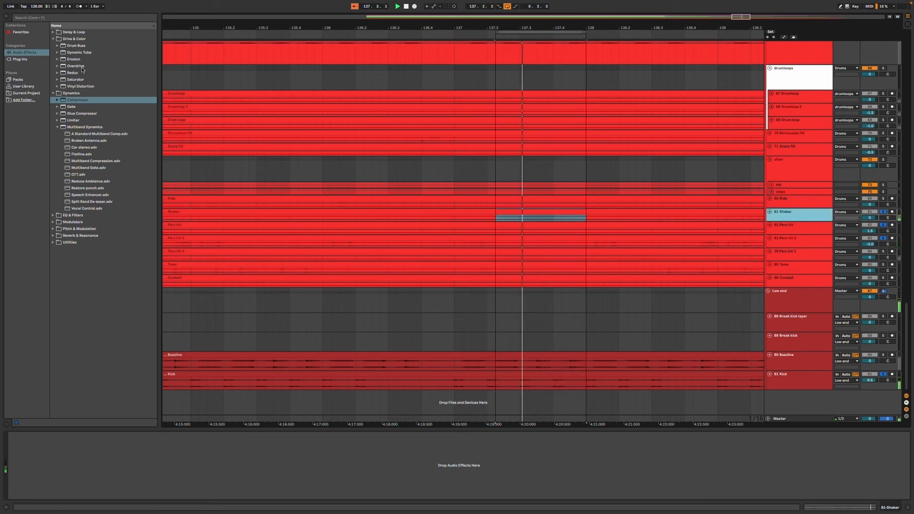
double_click(76, 66)
mouse_move(29, 446)
left_mouse_down()
mouse_move(36, 452)
mouse_move(19, 454)
mouse_move(35, 444)
left_mouse_up()
left_click_drag(37, 495, 38, 513)
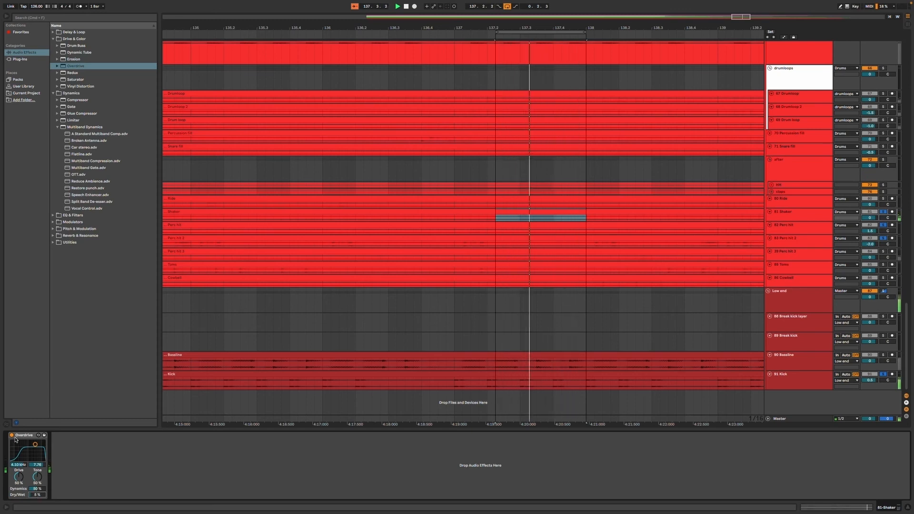
- Solo the Toms track, loop a one-beat section of it starting at 137.1.4 and play it
left_click(792, 259)
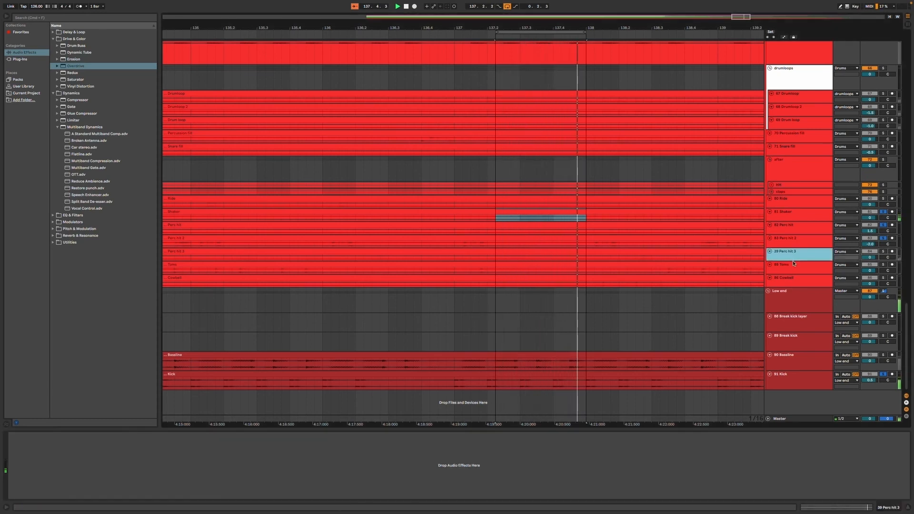
left_click(883, 265)
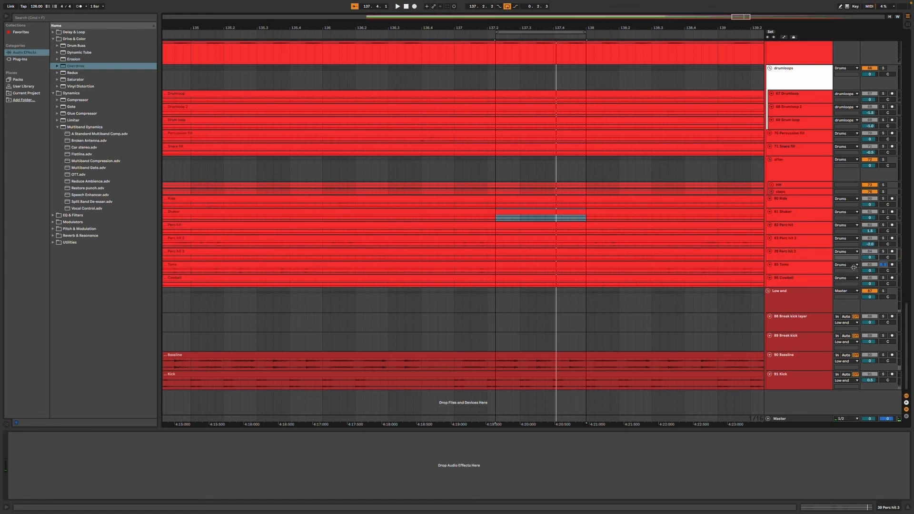
left_click_drag(487, 270, 480, 272)
key("super+l")
key("space")
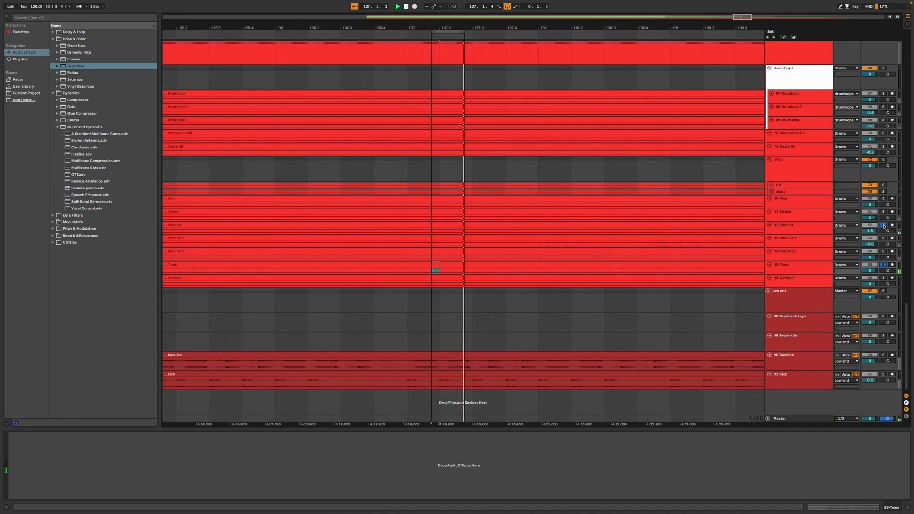
- Add the Perc hit track to the solo and loop its section starting at 137.1.2 with playback restarted
key("space")
left_click_drag(419, 230, 468, 231)
key("space")
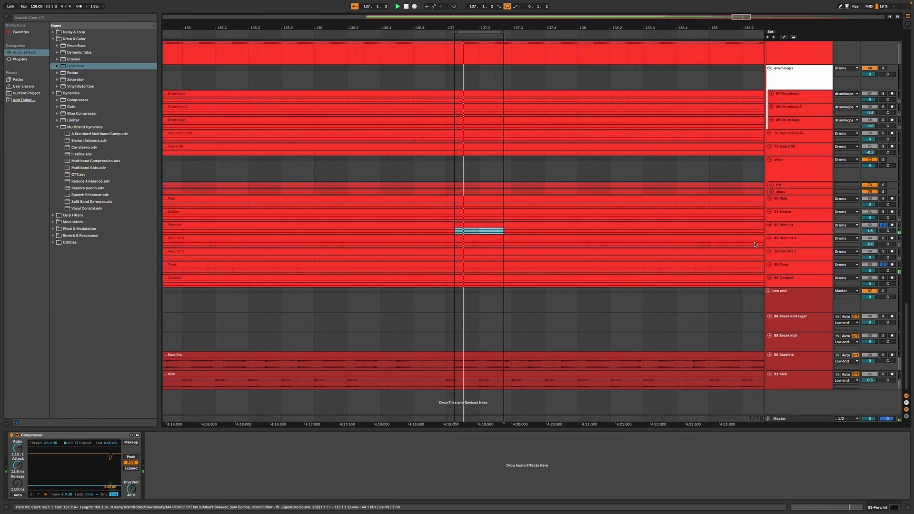
- Group the Perc hit and Toms tracks and name the group "perc hits"
left_click(797, 229)
left_click(797, 271, "super")
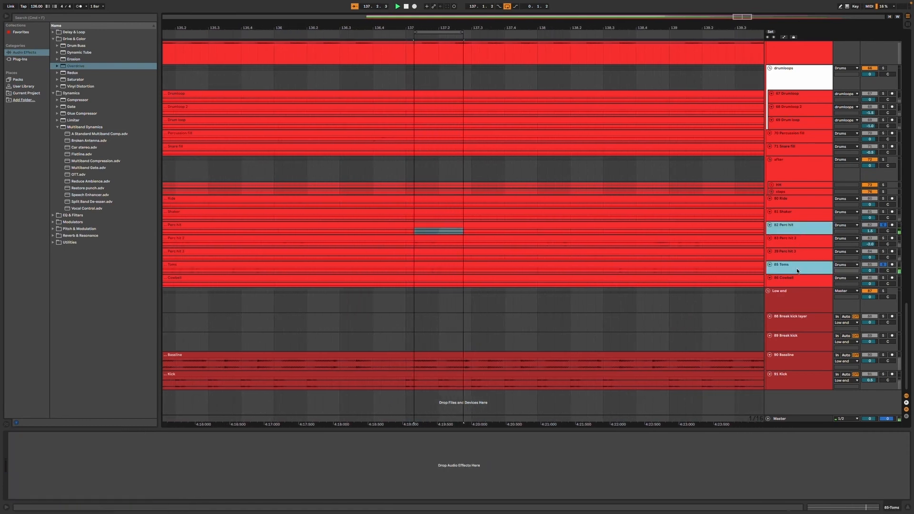
key("super+g")
key("super+r")
type("perc hits")
key("Return")
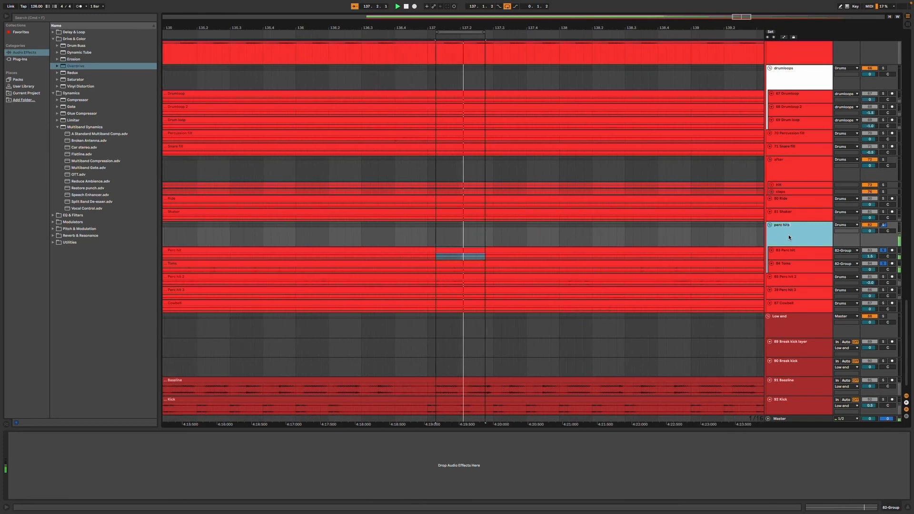
- Solo the perc hits group and set the Toms track volume to -0.5 dB
left_click(882, 225)
left_click(805, 268)
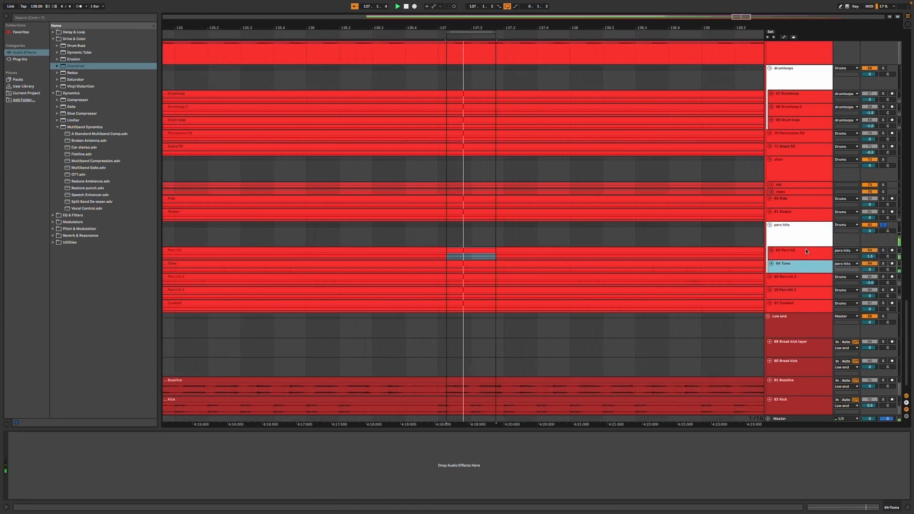
left_click(805, 248)
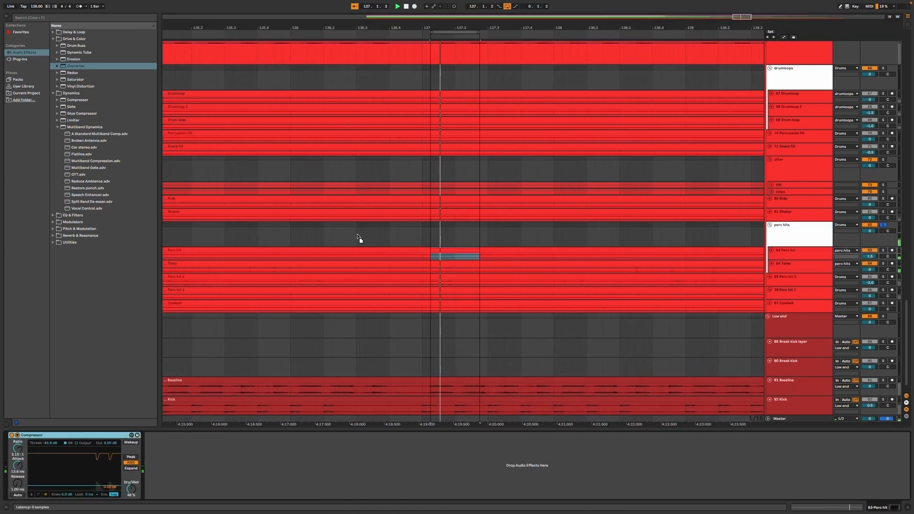
left_click(459, 270)
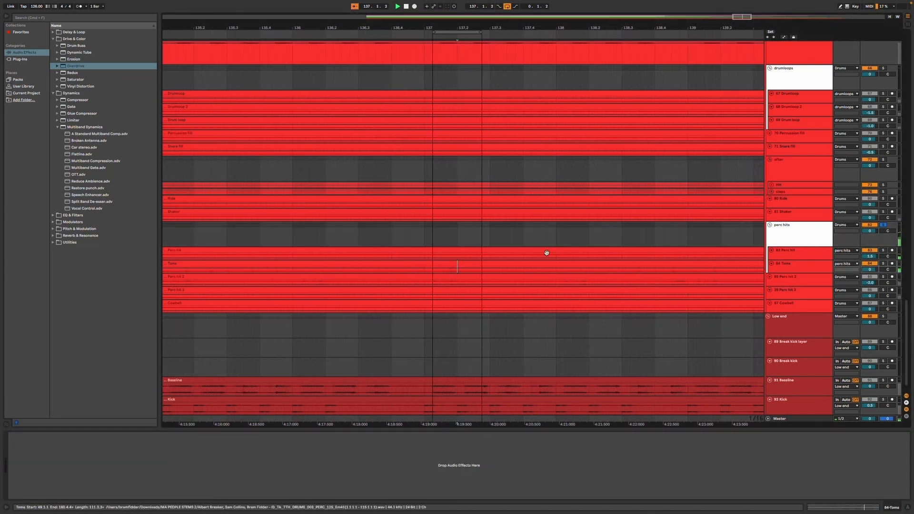
left_click(871, 271)
type("-0.5")
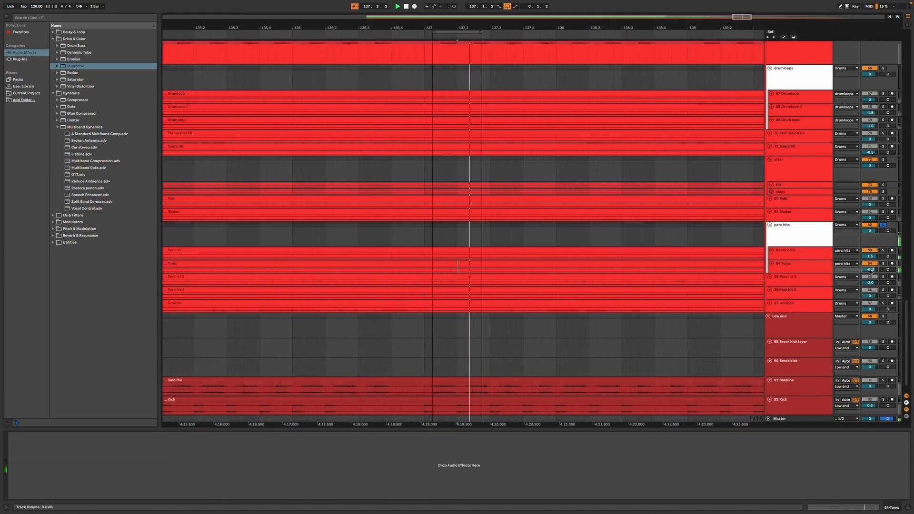
left_click(817, 270)
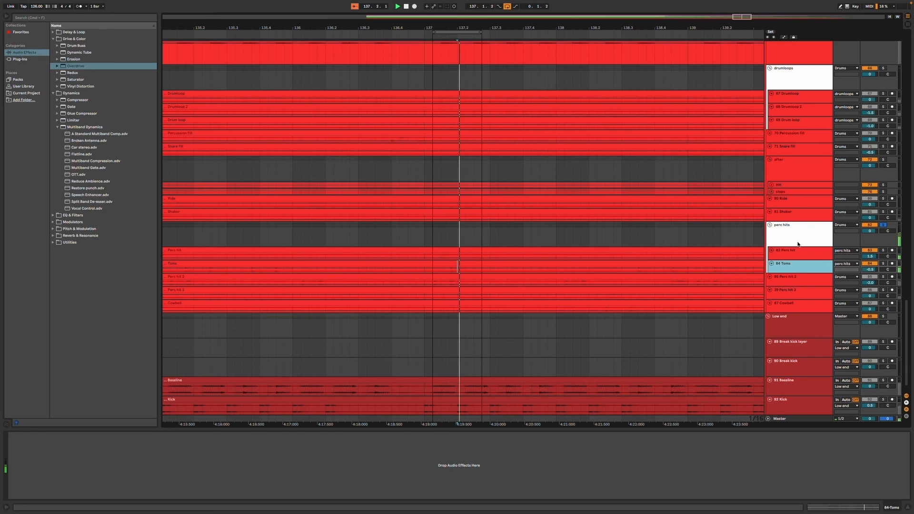
- Solo the Perc hit 2 and Perc hit 3 tracks together and set the Perc hit 3 volume to -0.5 dB
left_click(809, 280)
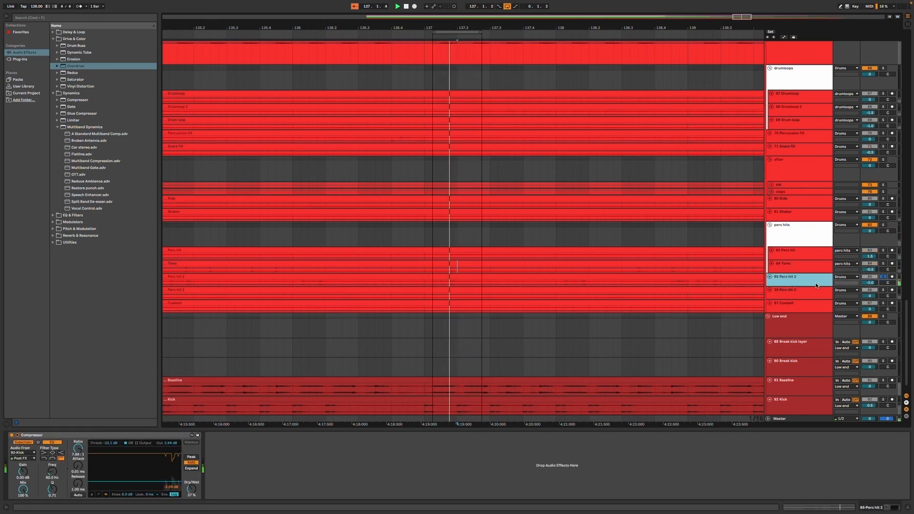
left_click(809, 293, "shift")
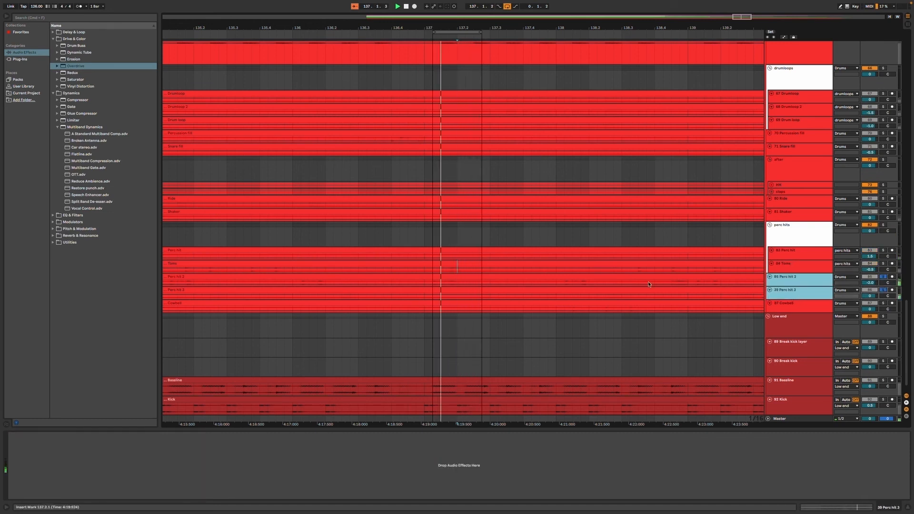
left_click(796, 295)
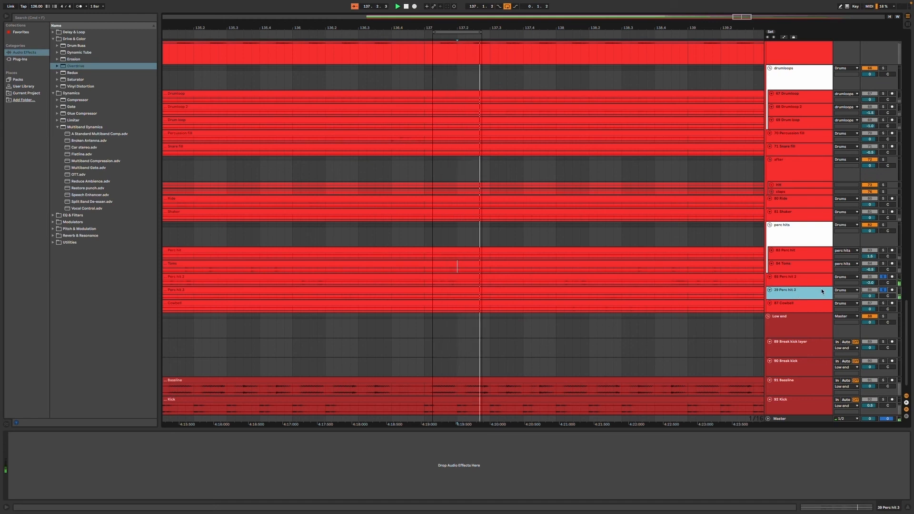
left_click(871, 296)
type("-0.5")
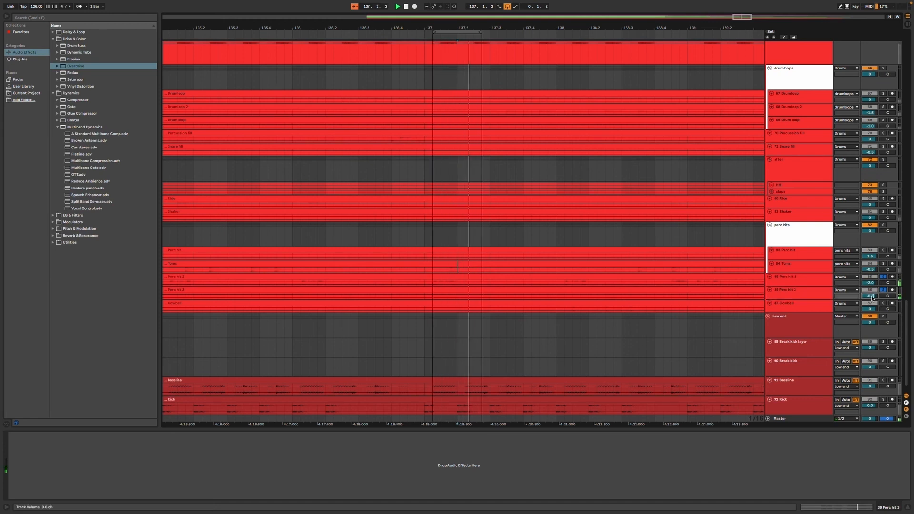
- Solo the Cowbell track and audition it from different positions around bars 136 and 138
left_click(883, 303, "super")
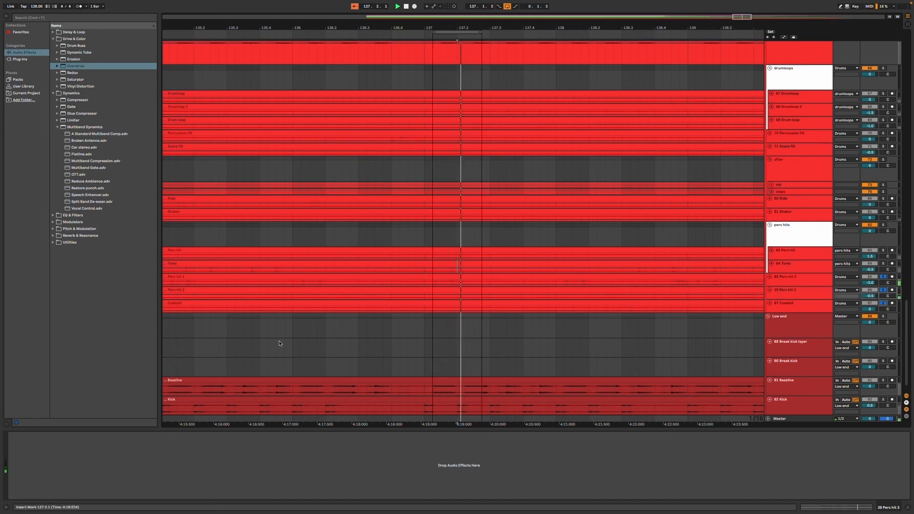
left_click(287, 312)
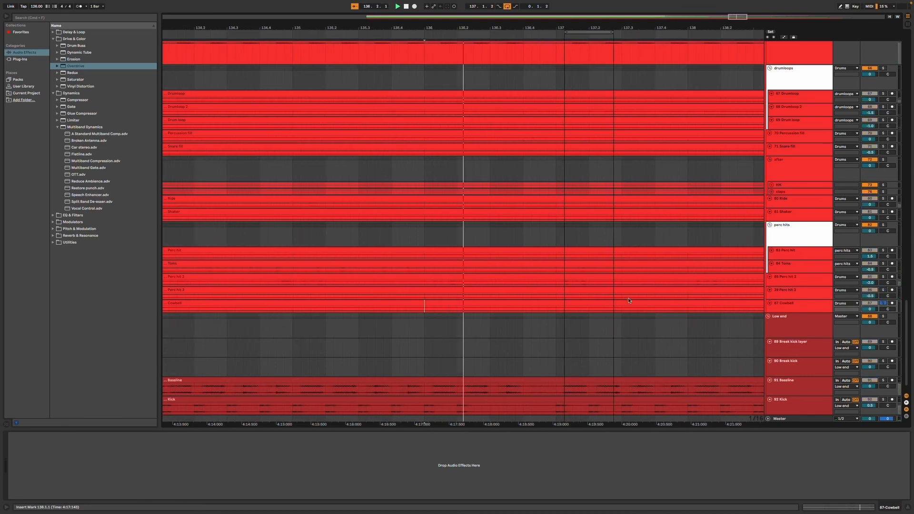
left_click(692, 310)
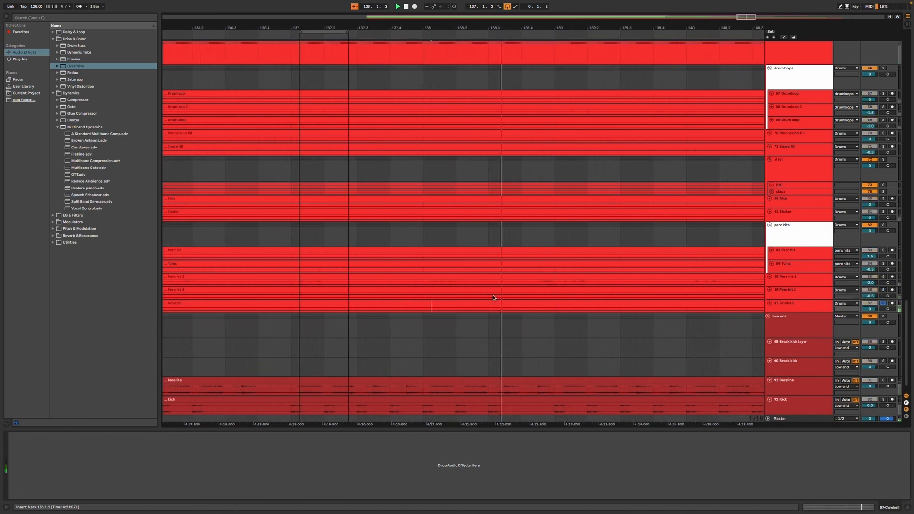
- Set the loop to the two-beat Cowbell section from 138.1.1 to 138.3.1 and play it
left_click_drag(425, 310, 554, 310)
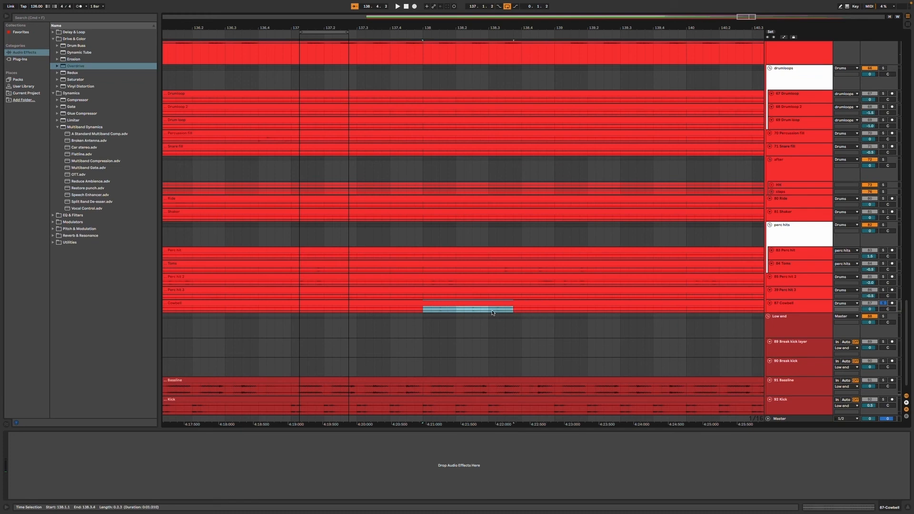
key("super+l")
key("space")
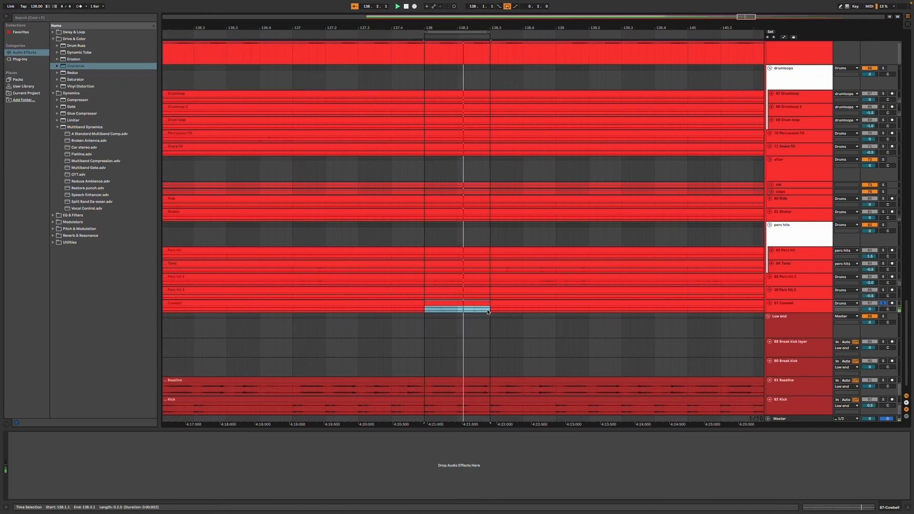
- Solo Perc hit 2, Perc hit 3, Cowbell and the drumloops group together and set the Cowbell volume to 1.0 dB
left_click(791, 304)
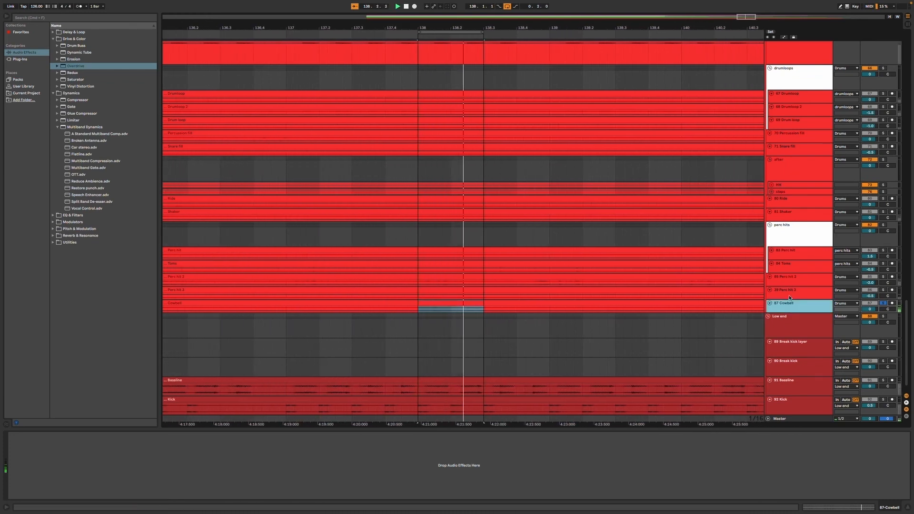
left_click(790, 282, "shift")
key("s")
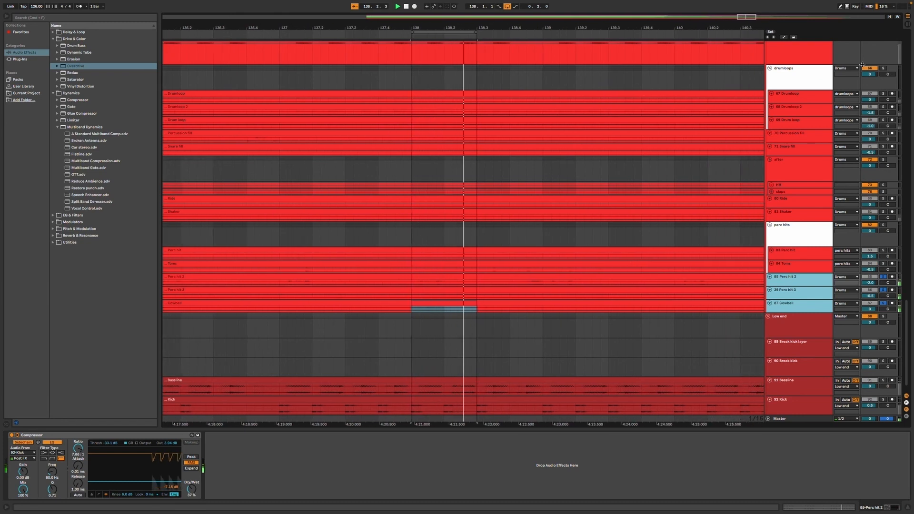
left_click(882, 68, "super")
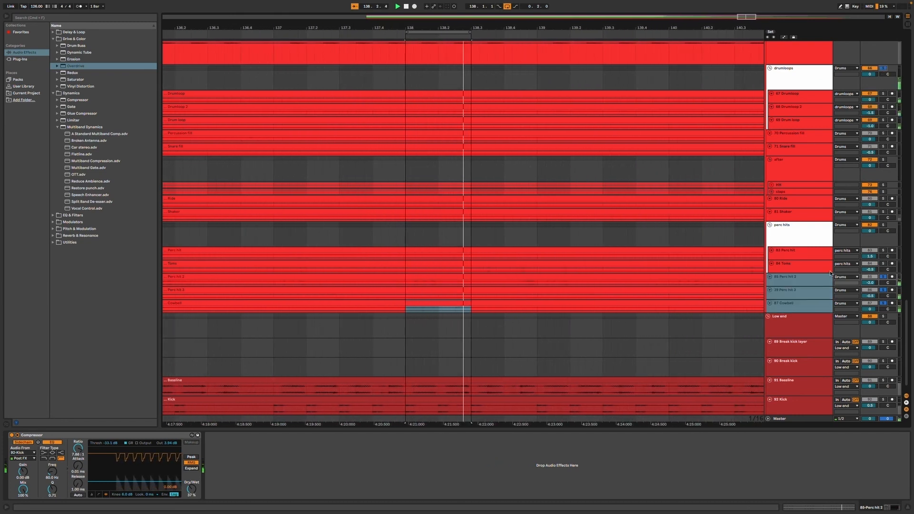
left_click(801, 305)
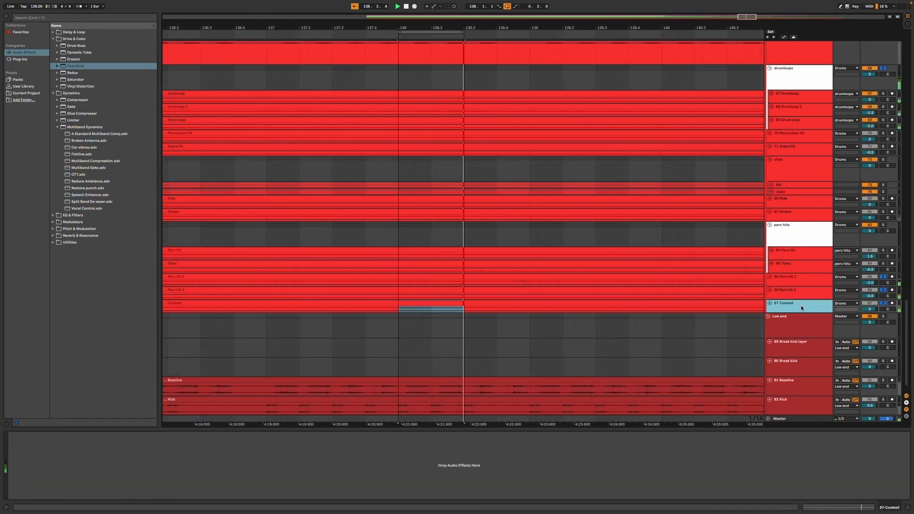
left_click_drag(868, 310, 868, 305)
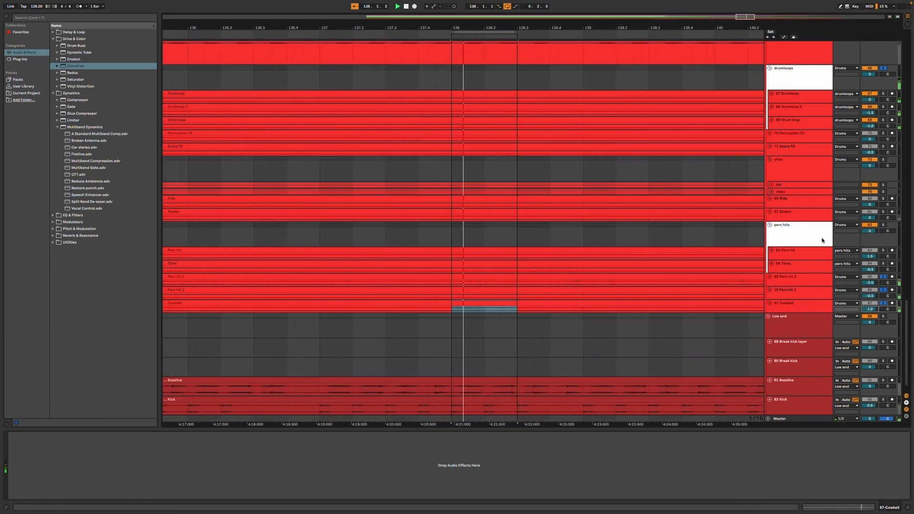
- Solo the whole Drums group for playback
scroll(823, 238, "up", 5)
scroll(822, 241, "up", 2)
left_click(809, 183)
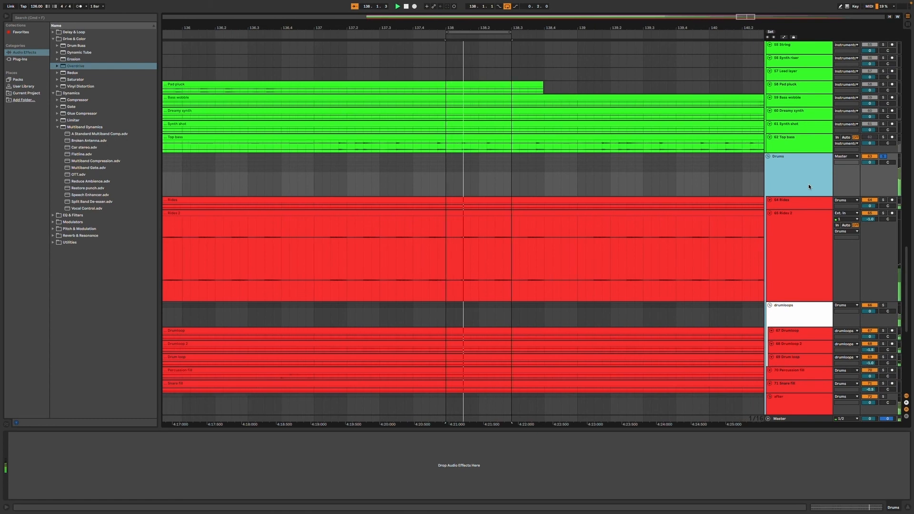
- Fold all tracks inside the Drums group and assign the group's color to its grouped tracks and clips
scroll(803, 241, "down", 3)
scroll(802, 239, "down", 2)
left_click(801, 213)
key("super+a")
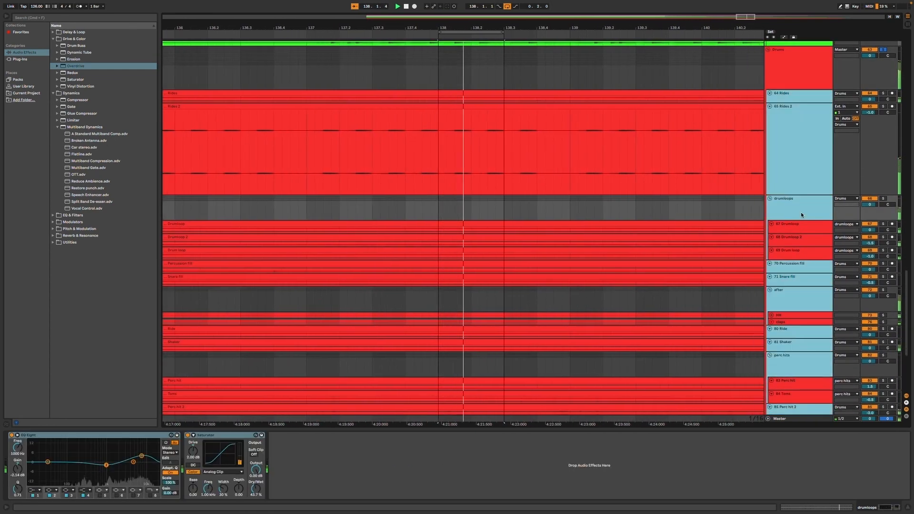
key("u")
right_click(802, 76)
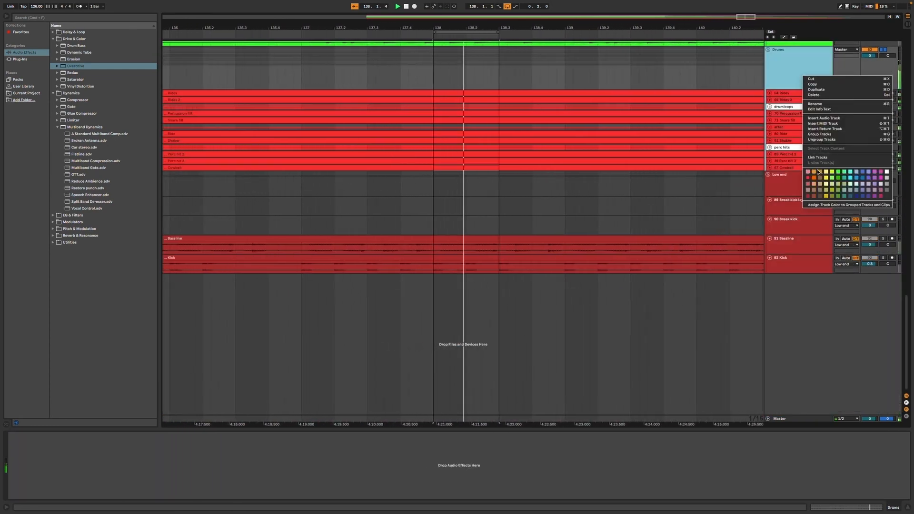
left_click(686, 147)
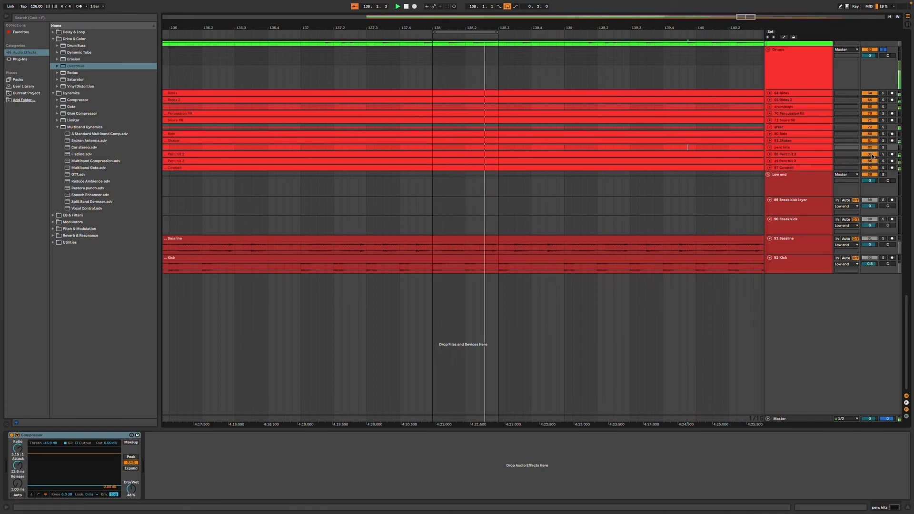
- Unfold Perc hit 2 and Perc hit 3 and lower their volumes together to -4.0 dB and -2.5 dB
left_click(798, 155)
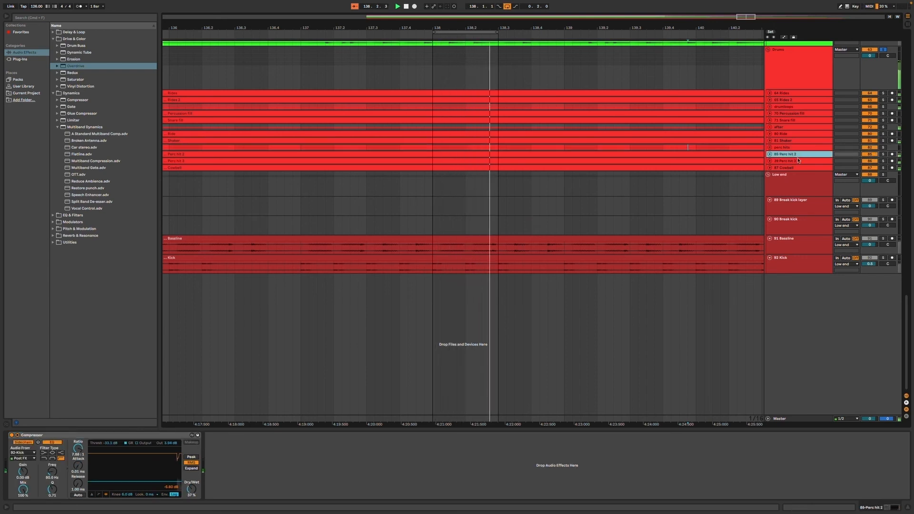
left_click(798, 161, "shift")
key("u")
left_click_drag(873, 162, 875, 162)
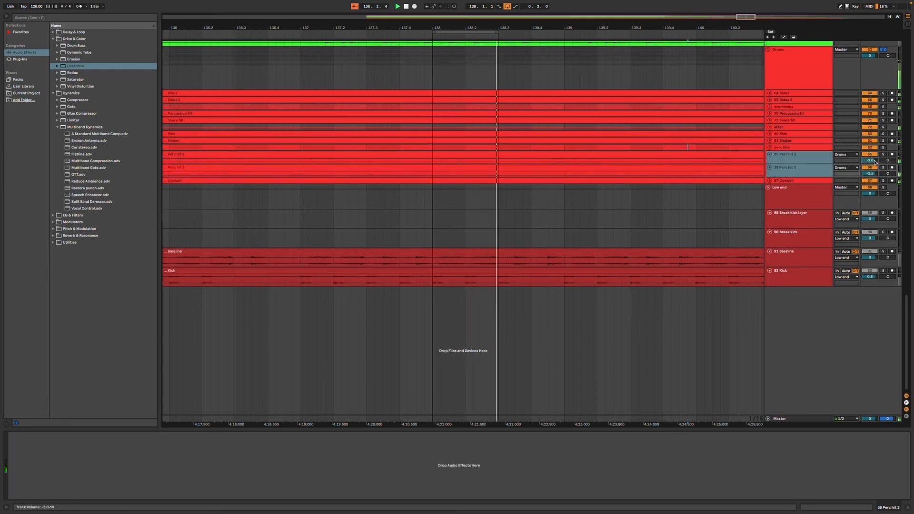
- Solo the Kick track alongside the Drums group to audition them together, with the Drums group unfolded again
double_click(810, 82)
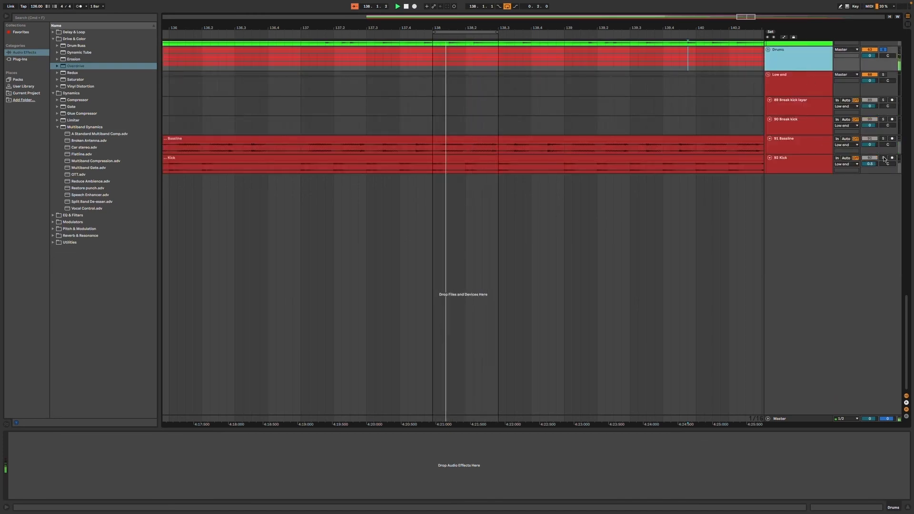
left_click(883, 158)
left_click(793, 64)
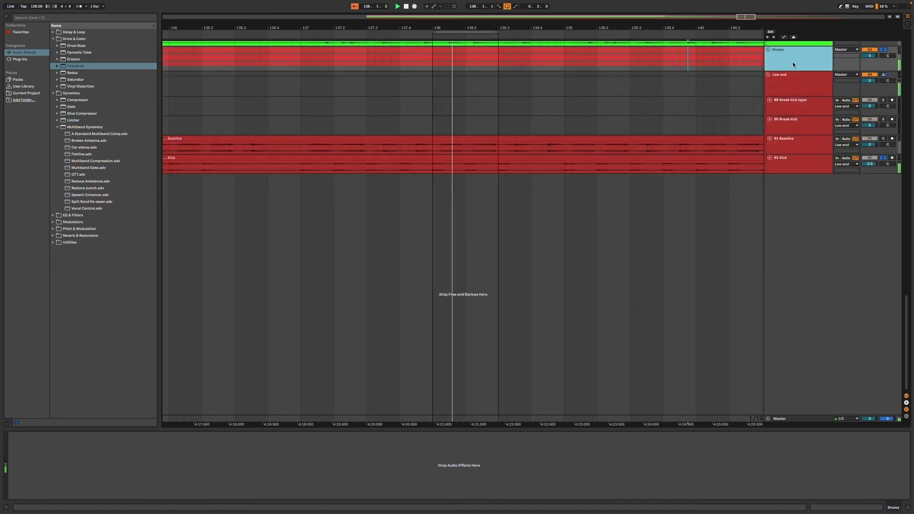
double_click(792, 62)
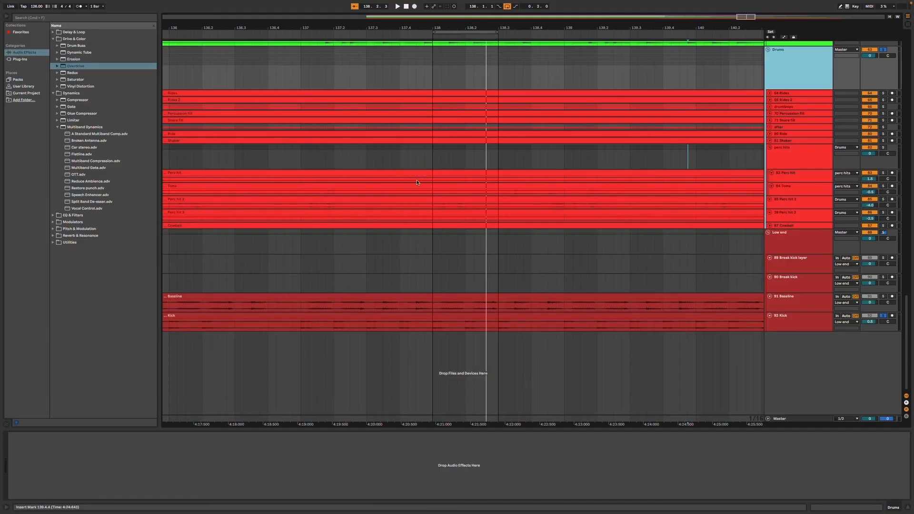
- Solo the Perc hit 2 track and audition it from bar 138
left_click(417, 182)
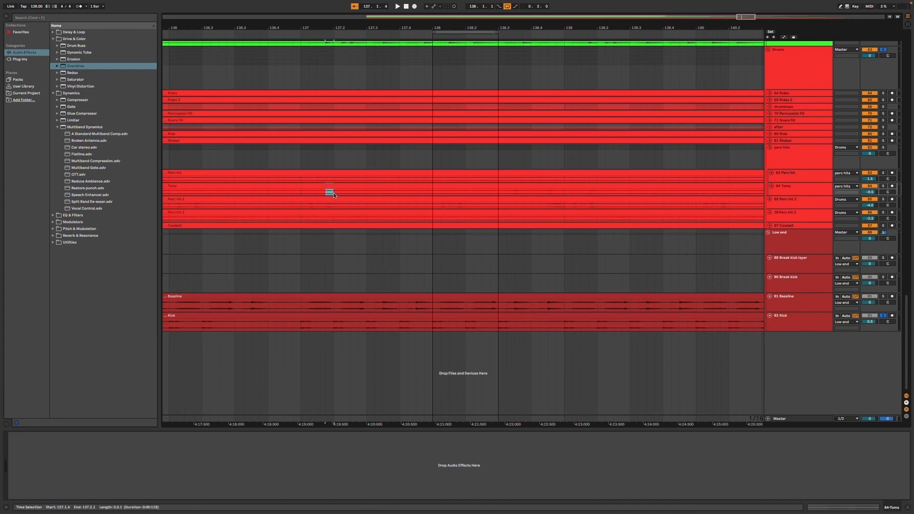
left_click(804, 157)
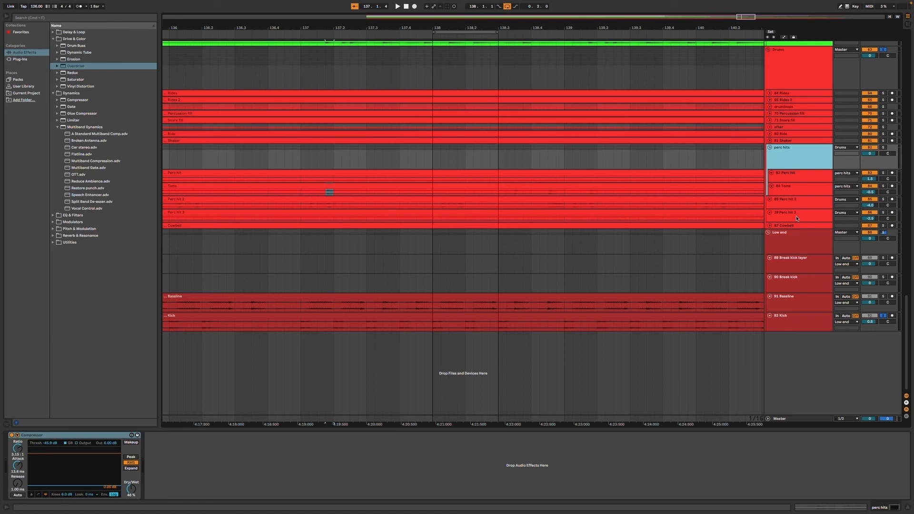
left_click(774, 203)
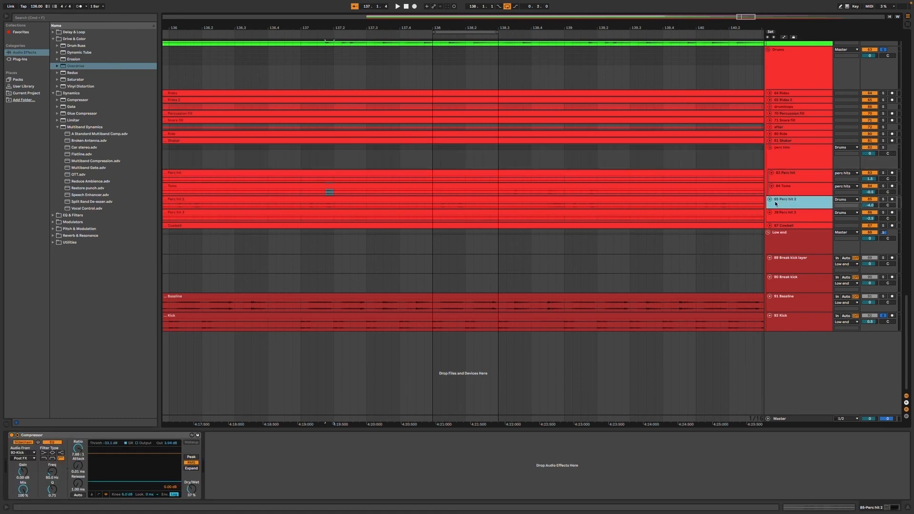
left_click(439, 206)
key("space")
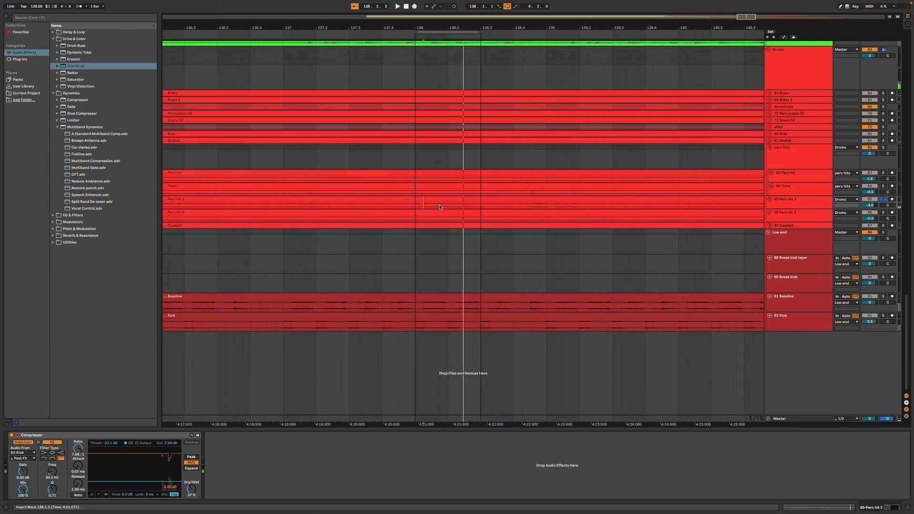
- Solo the Perc hit 3 track and audition it around bar 138
left_click(786, 217)
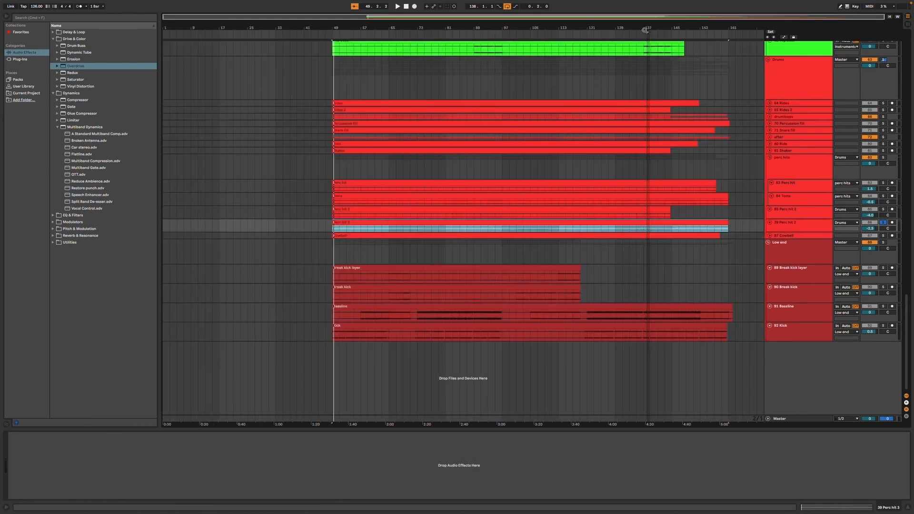
left_click_drag(649, 27, 651, 219)
left_click(443, 242)
key("space")
left_click_drag(486, 28, 485, 27)
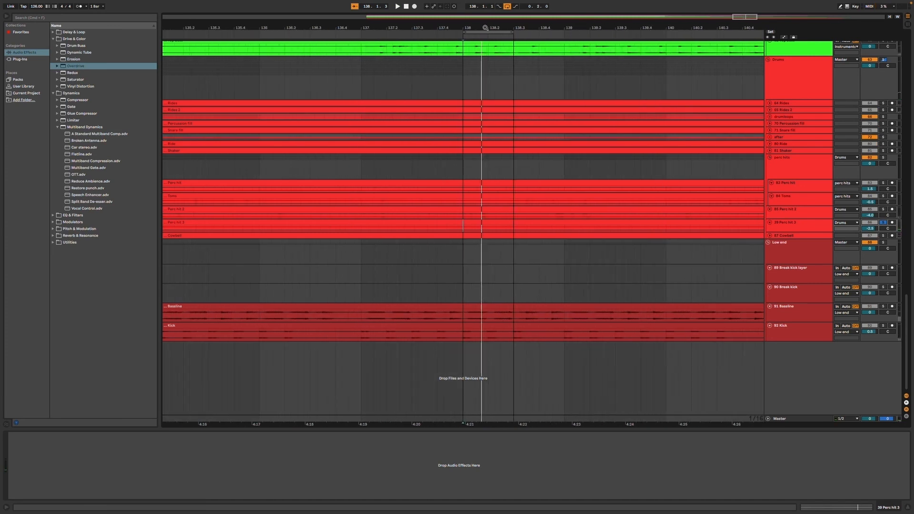
- Unfold and audition the Cowbell, then solo the perc hits group, Perc hit 2, Perc hit 3 and Cowbell together
left_click(769, 236)
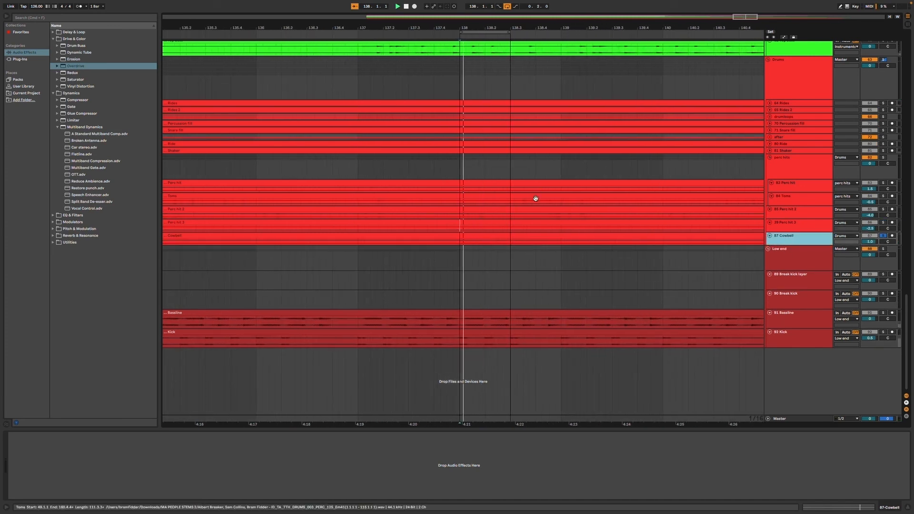
left_click(793, 161)
left_click(798, 212, "super")
left_click(799, 236, "super")
left_click(798, 226, "super")
left_click(883, 221)
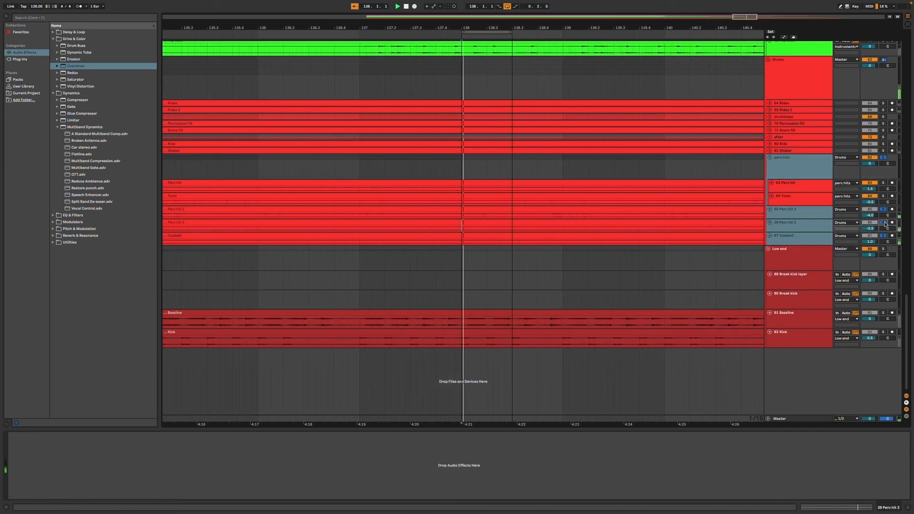
- Unfold all tracks inside the Drums group
left_click(790, 151)
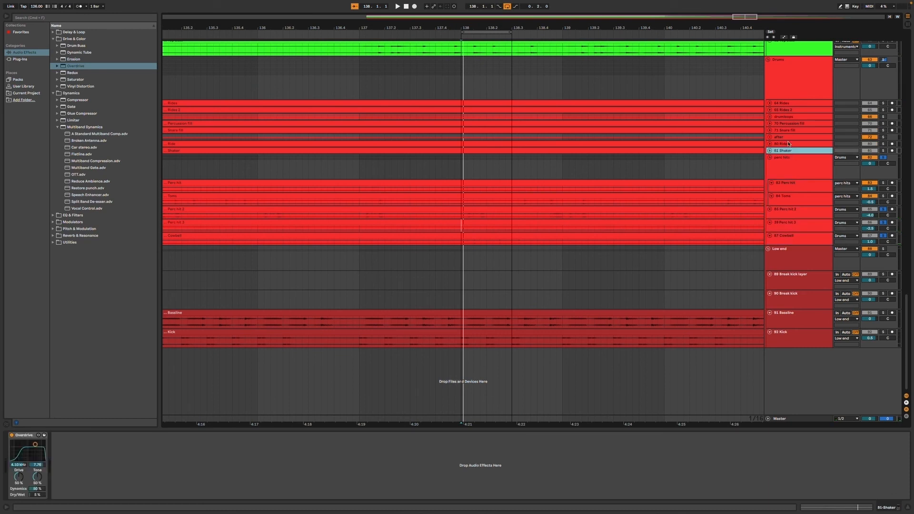
left_click(787, 143, "shift")
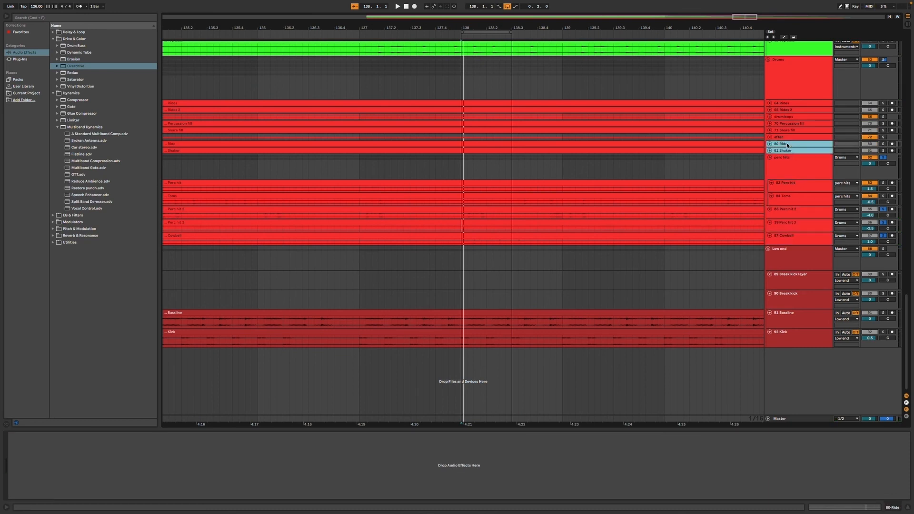
left_click(789, 110)
key("super+a")
key("u")
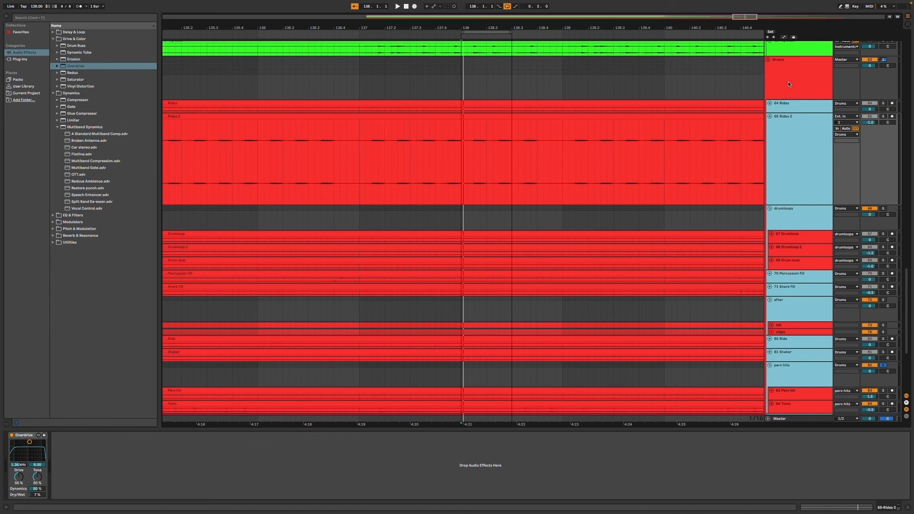
- Audition the soloed Drums before group together with the Low end group over the loop from bar 137 to 139
left_click(788, 85)
key("space")
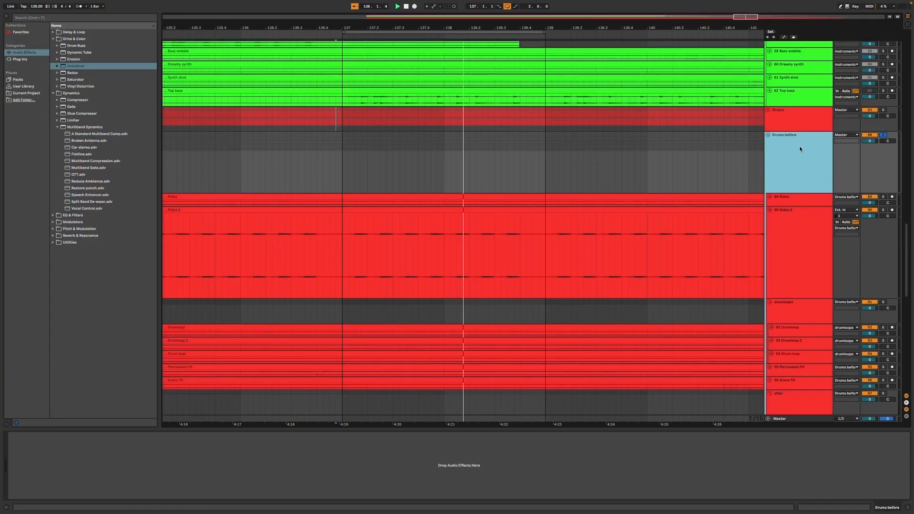
scroll(799, 148, "down", 10)
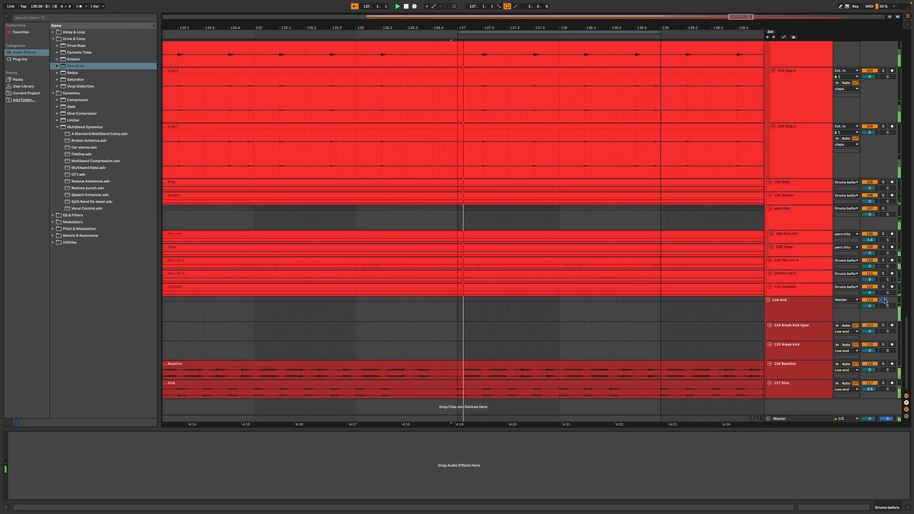
scroll(808, 245, "up", 10)
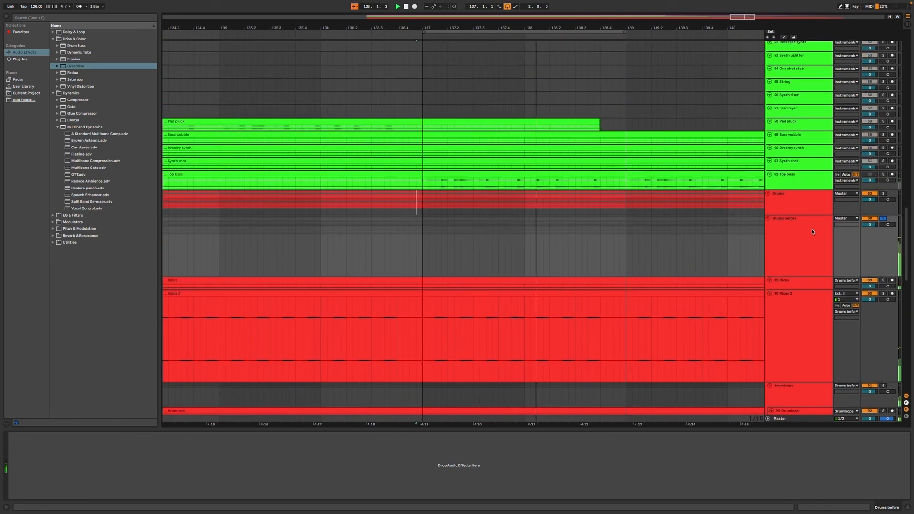
- Compare the Drums and Drums before groups by soloing them alternately during loop playback
left_click(883, 193)
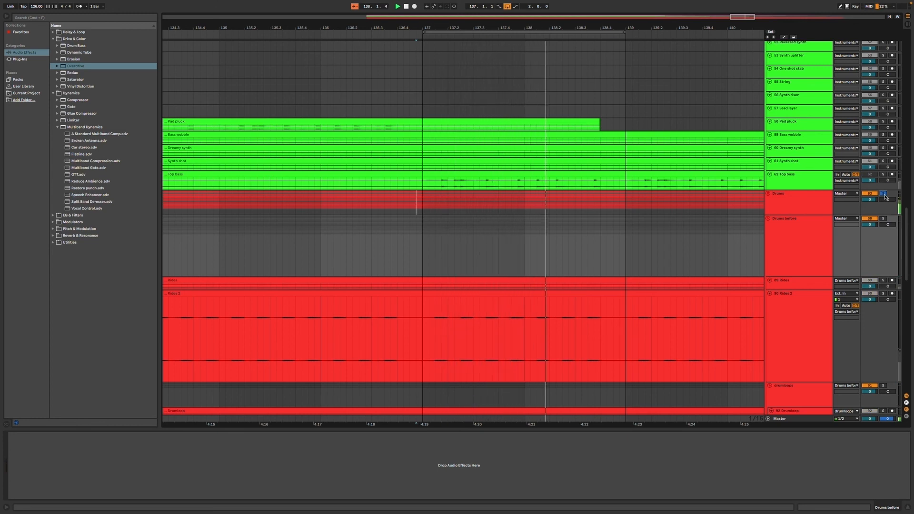
left_click(883, 219)
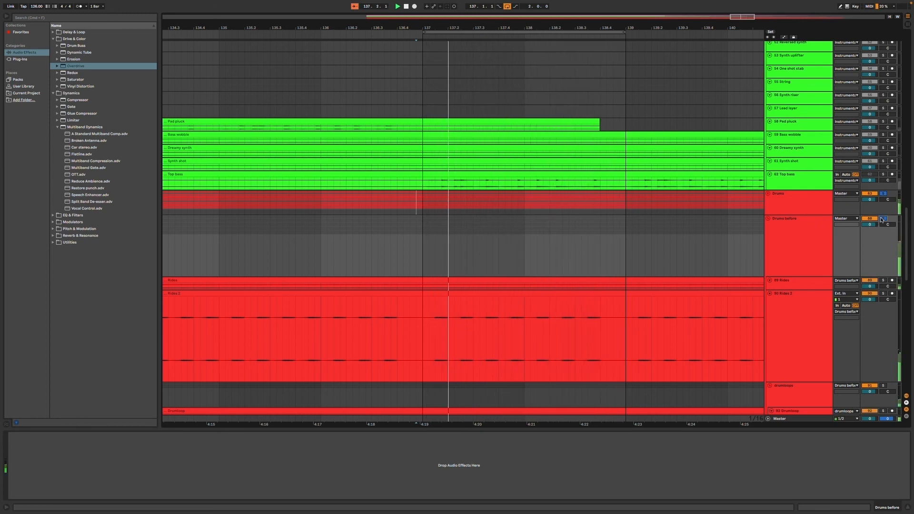
left_click(808, 241)
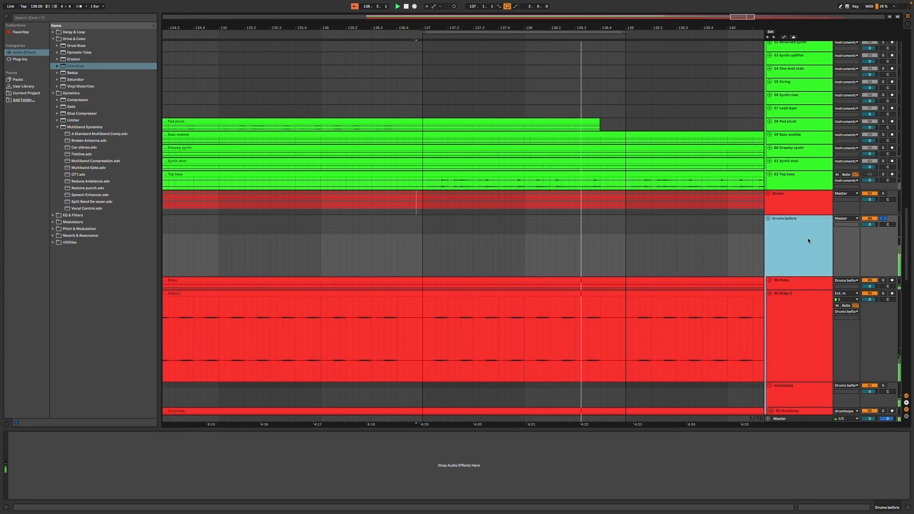
left_click(804, 202)
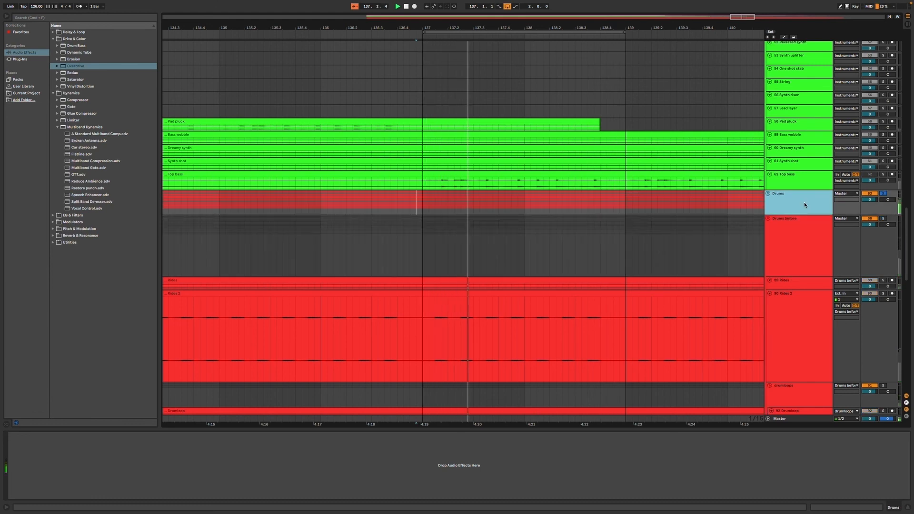
left_click(801, 232)
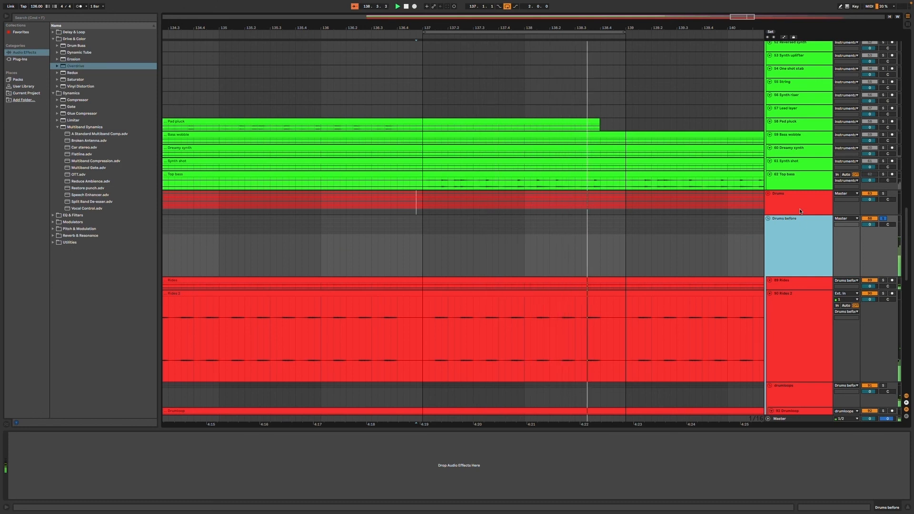
- Switch the solo back to the processed Drums group and delete the Drums before group
left_click(800, 211)
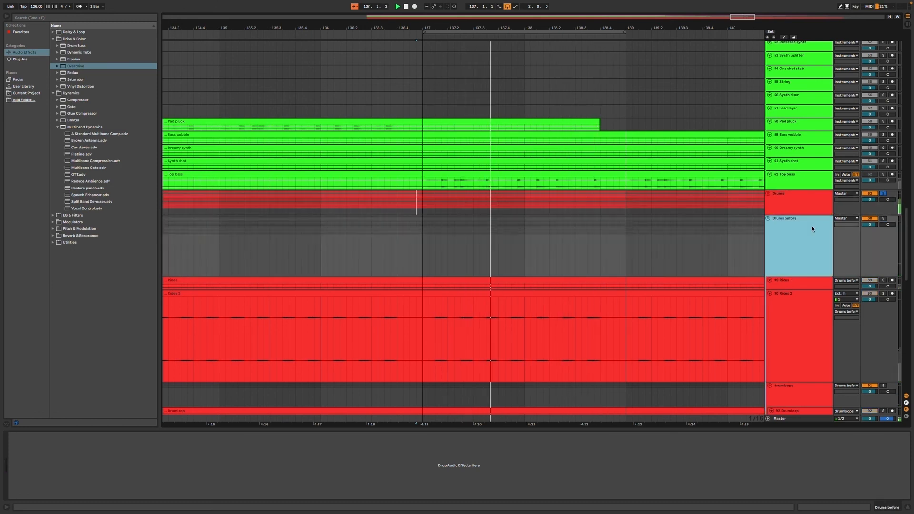
left_click(812, 229)
key("Delete")
scroll(798, 133, "up", 8)
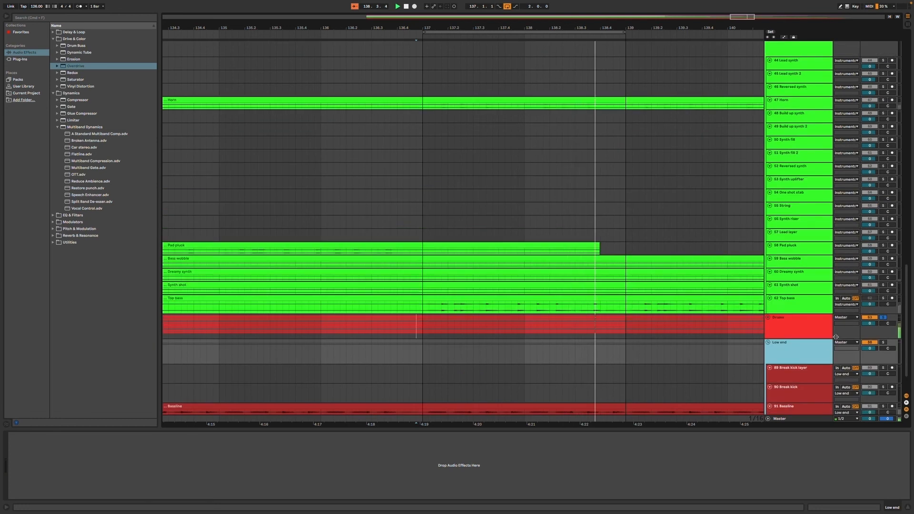
- Listen to the unsoloed full mix, then solo the Drums and Low end groups together
left_click(820, 316)
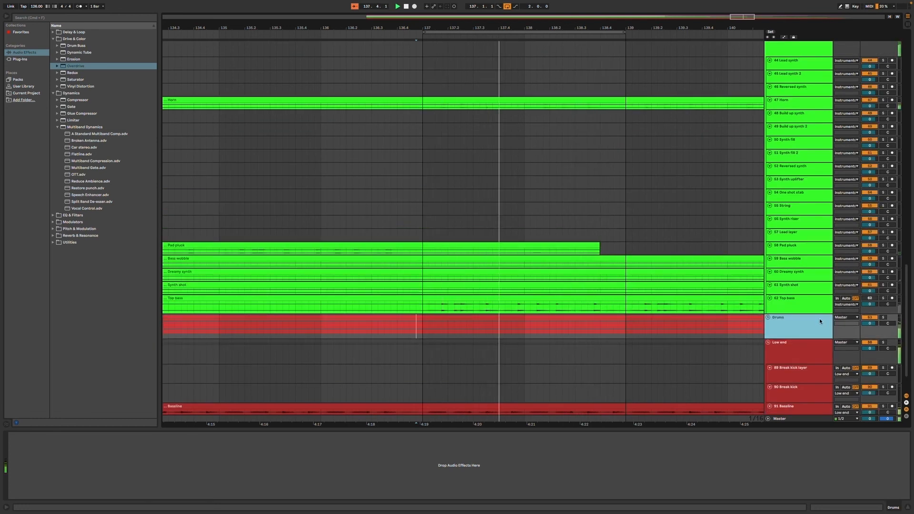
left_click(793, 360, "shift")
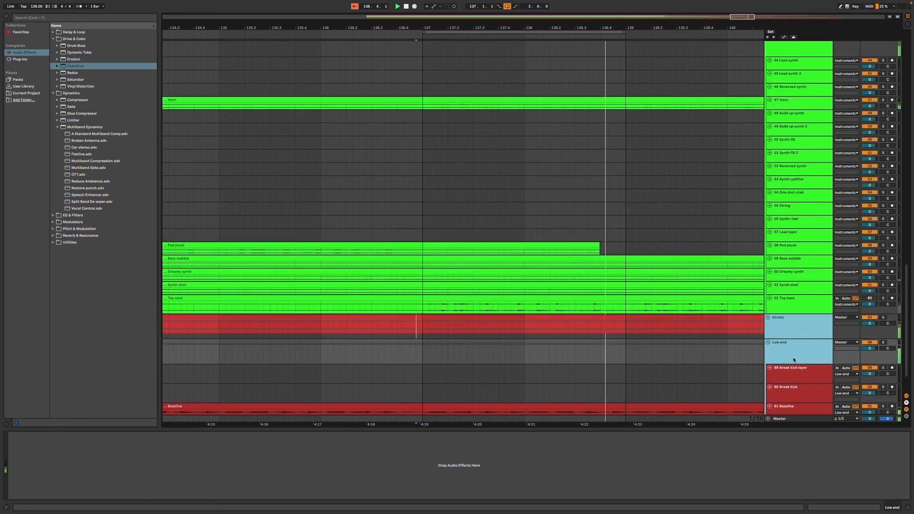
key("s")
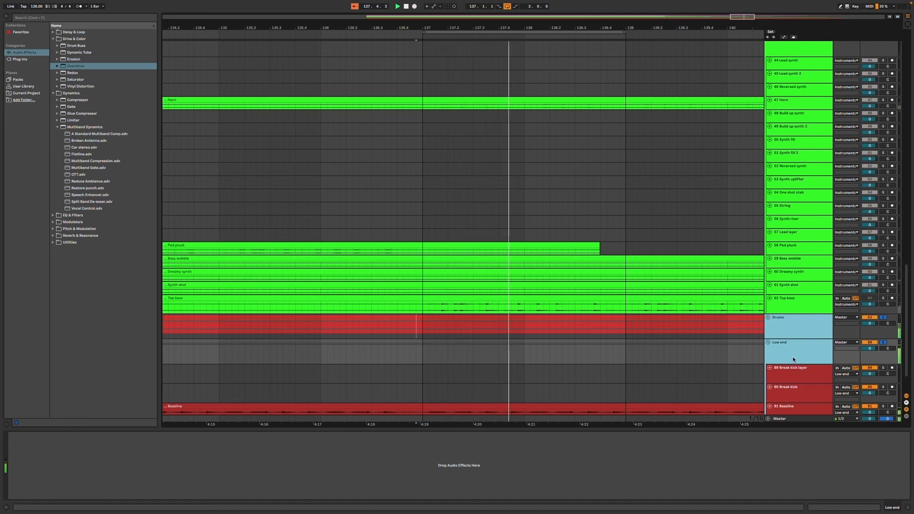
- Compare the pre track with the current full mix by soloing and unsoloing pre during loop playback
scroll(792, 360, "up", 15)
left_click(807, 100)
key("s")
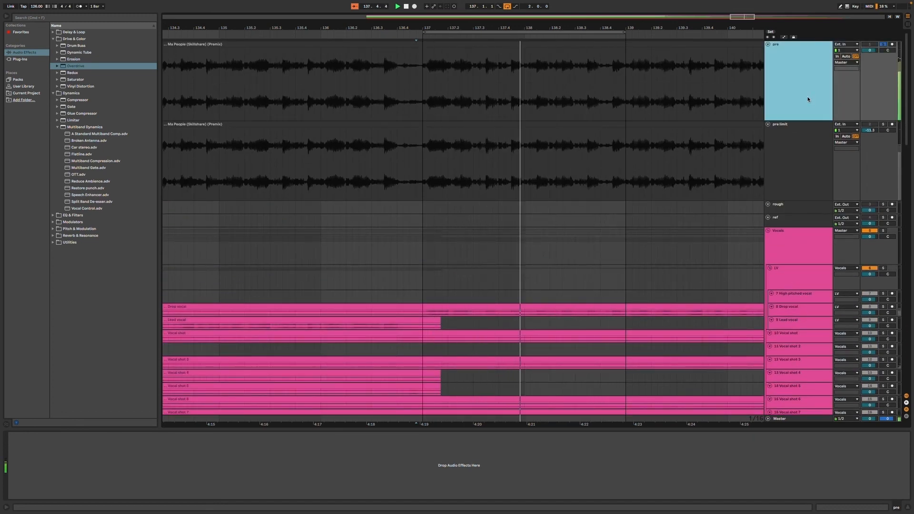
scroll(808, 99, "down", 15)
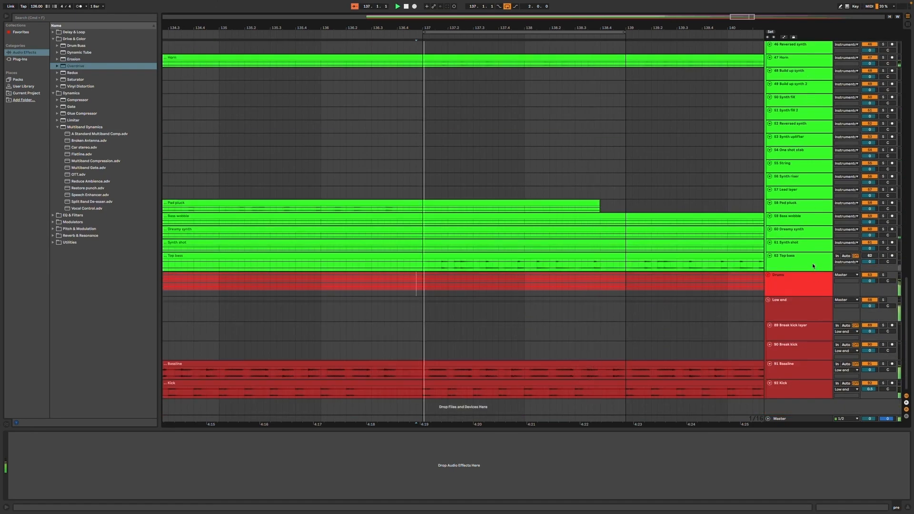
scroll(722, 177, "up", 15)
scroll(722, 177, "up", 5)
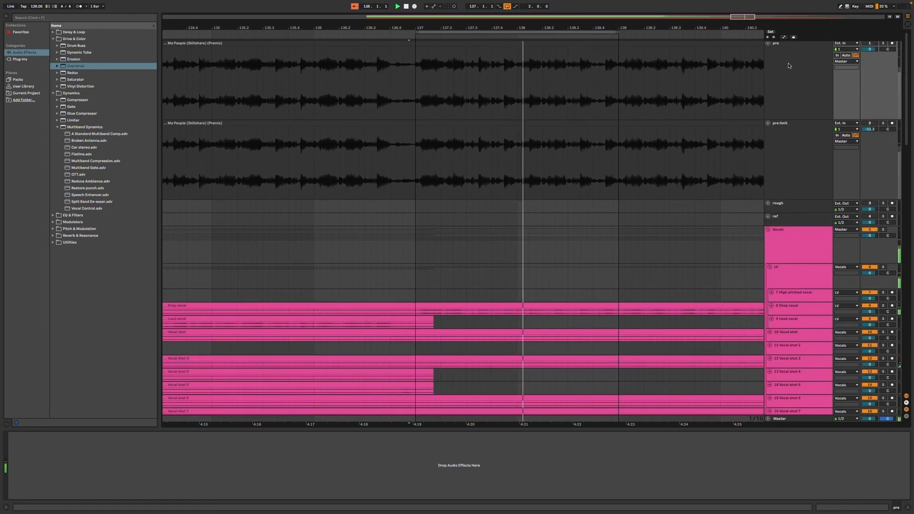
left_click(789, 64)
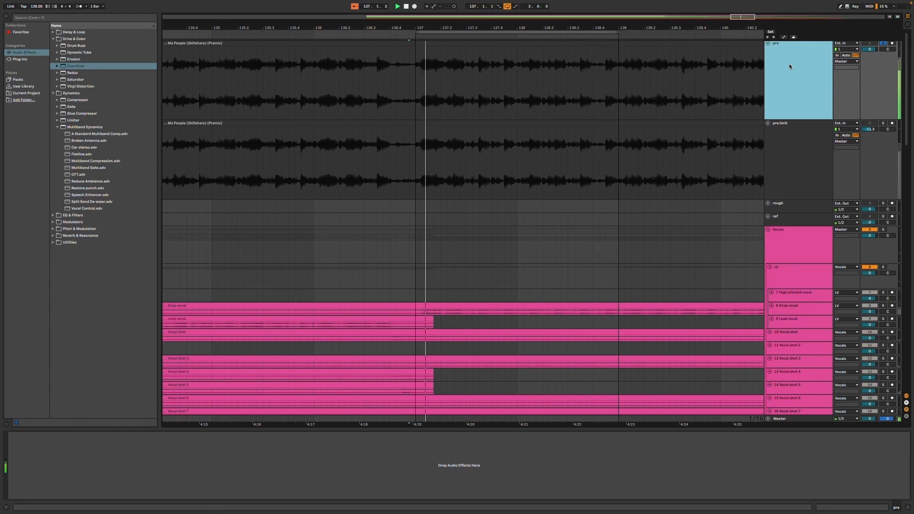
scroll(789, 64, "down", 20)
- Solo the Drums and Low end groups together and remove the Compressor from the Drums effects chain
left_click(792, 282)
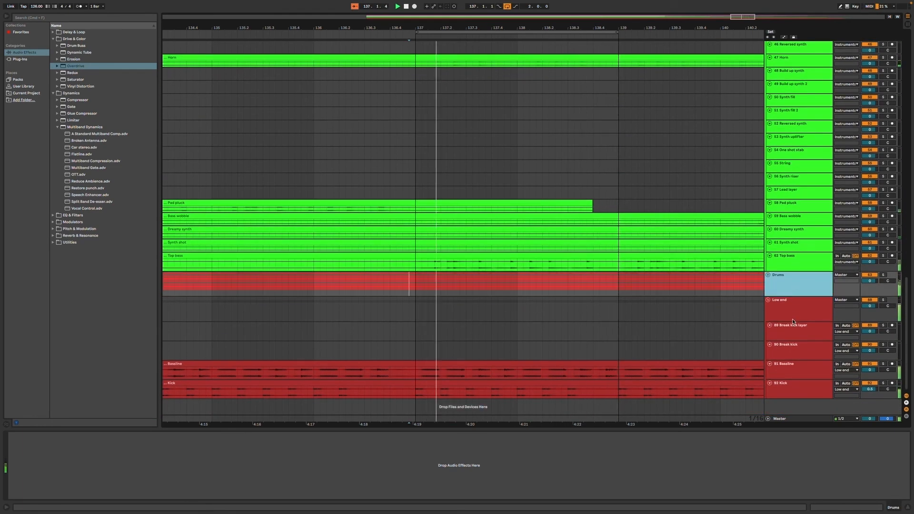
left_click(792, 308, "shift")
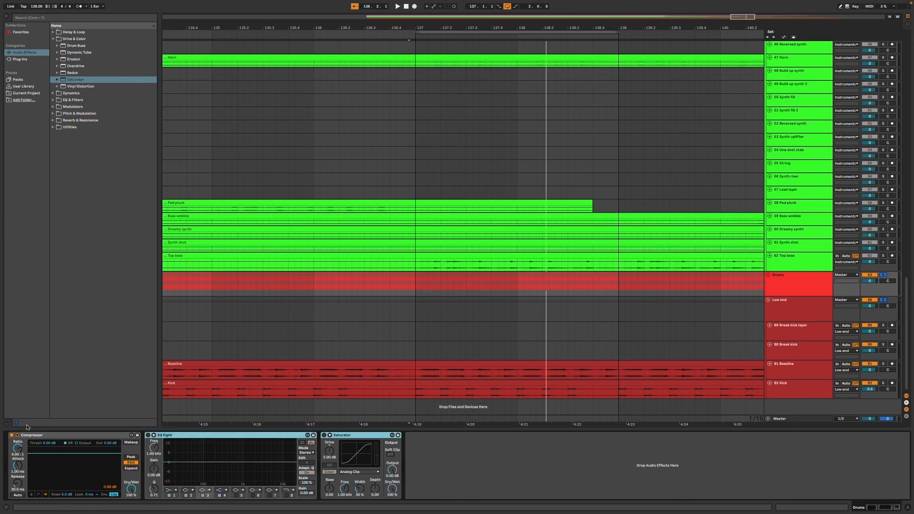
left_click(79, 452)
key("Delete")
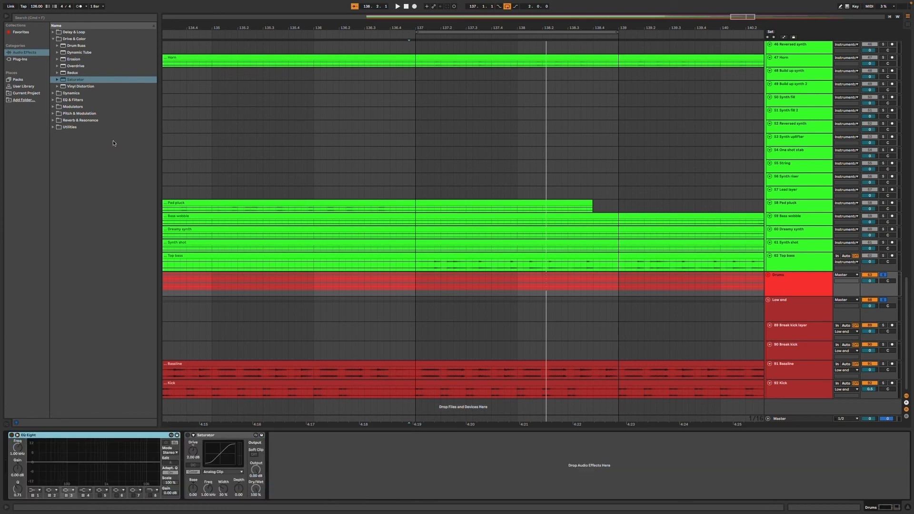
- Search the audio effects for "glue" and insert a Glue Compressor at the start of the Drums chain
left_click(66, 18)
type("glue")
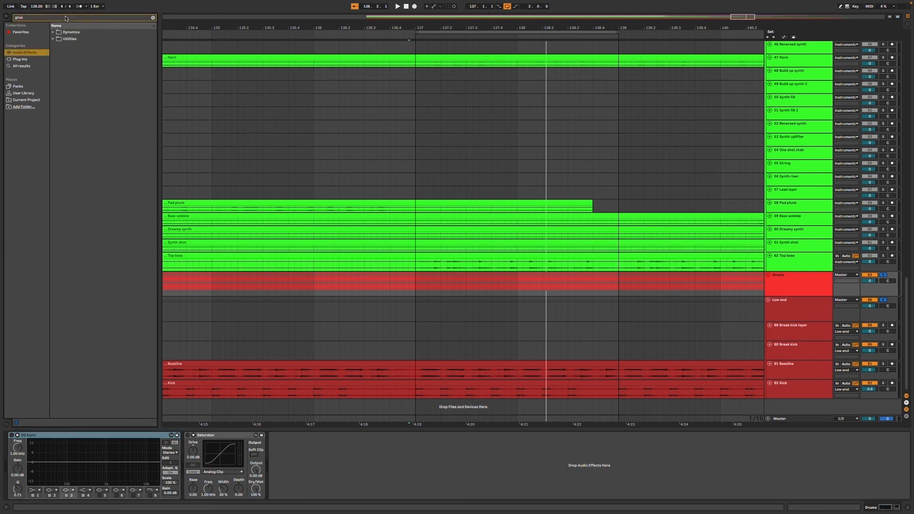
left_click_drag(66, 42, 13, 457)
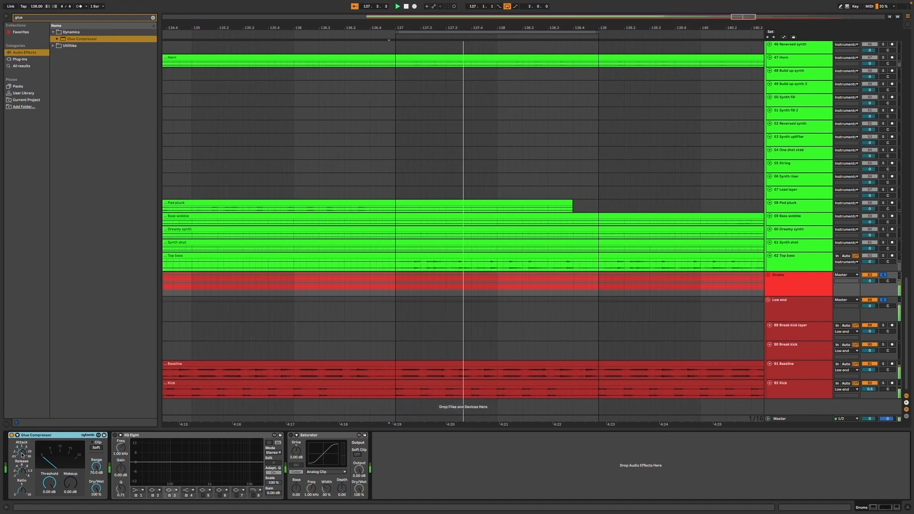
- Set the Drums Glue Compressor to a -27.9 dB threshold, 3.5 dB makeup and 34% dry/wet, checking it against bypass
left_click_drag(49, 483, 49, 506)
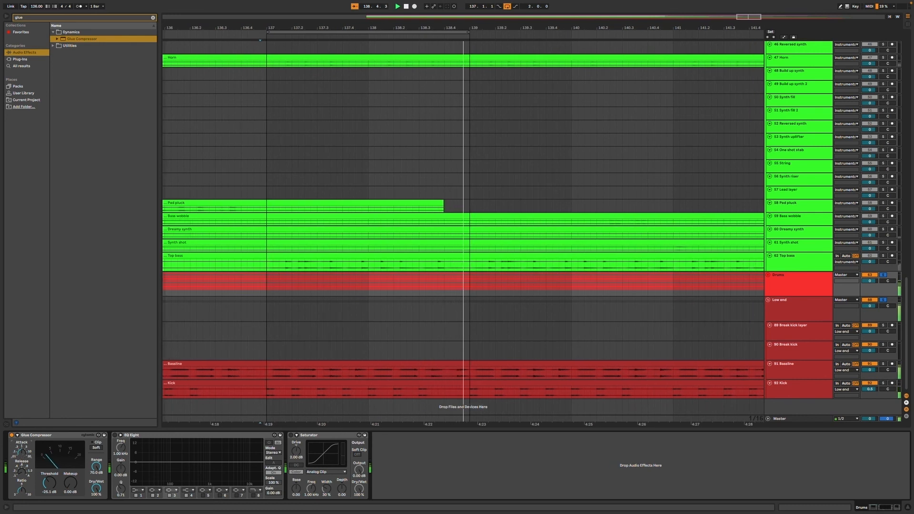
left_click_drag(49, 483, 49, 486)
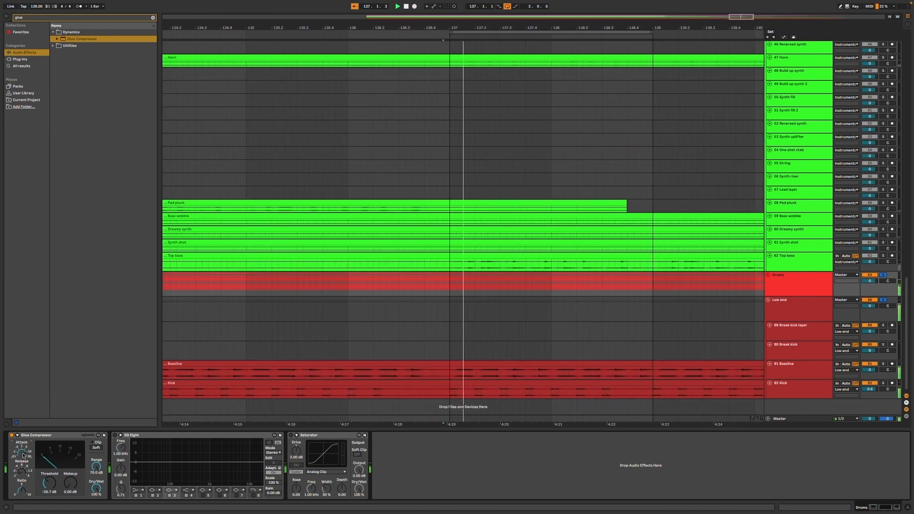
left_click_drag(46, 483, 70, 472)
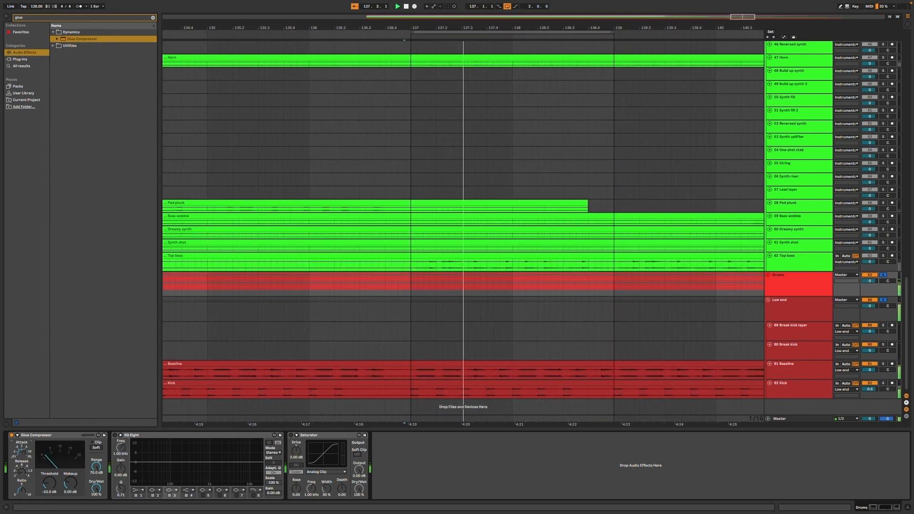
left_click_drag(101, 488, 101, 513)
key("space")
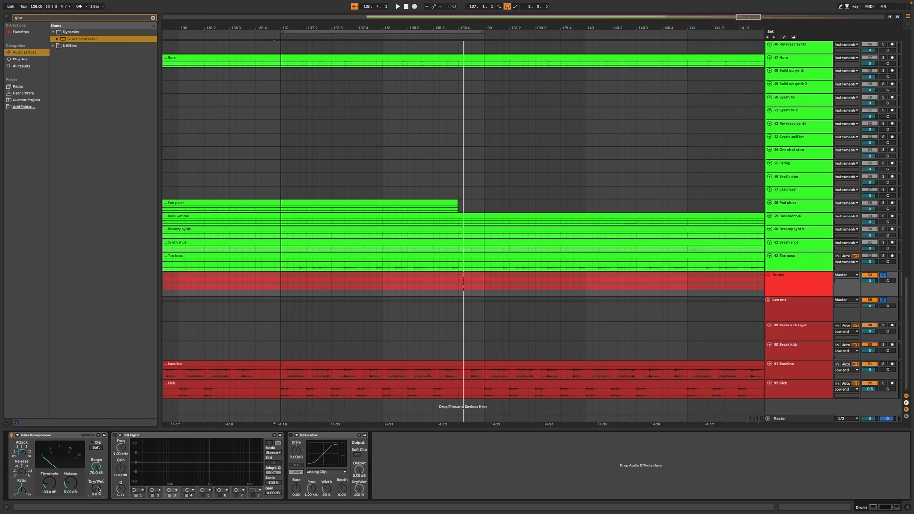
key("space")
mouse_move(98, 489)
left_mouse_down()
mouse_move(98, 464)
mouse_move(98, 489)
mouse_move(49, 474)
mouse_move(75, 493)
left_mouse_up()
left_click(76, 486)
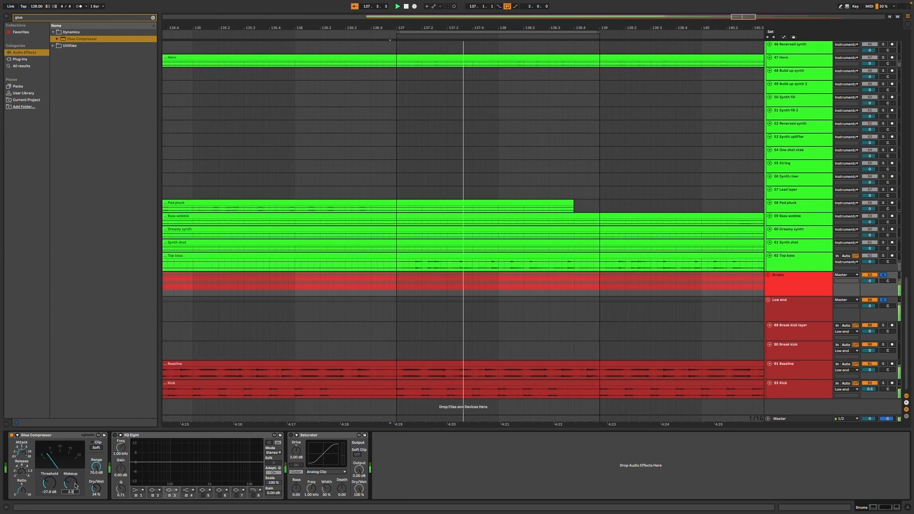
left_click(11, 435)
left_click(11, 435)
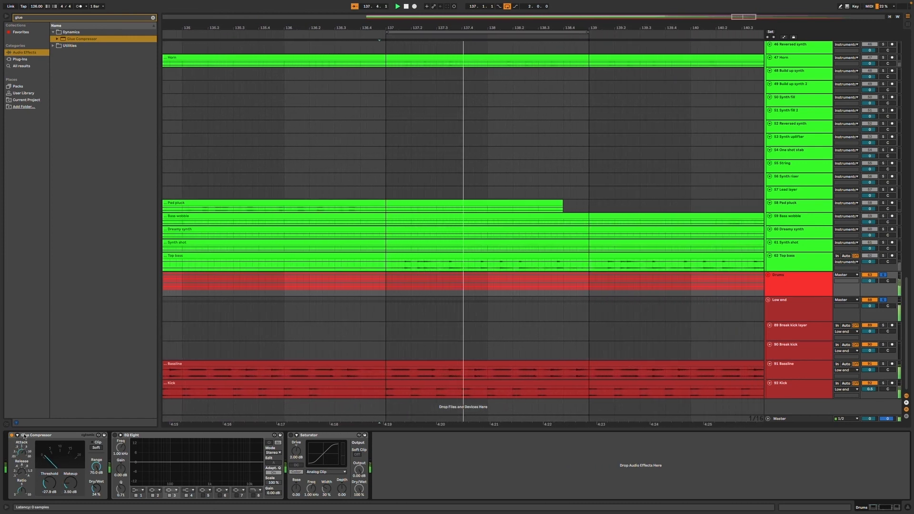
- Enable the EQ Eight and Saturator on Drums and set the Saturator's dry/wet to 55.6%
left_click(115, 434)
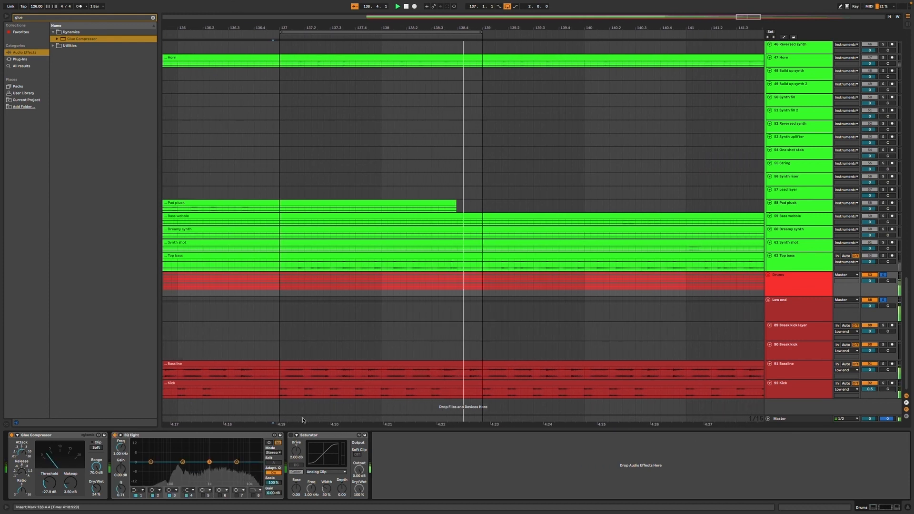
left_click(291, 435)
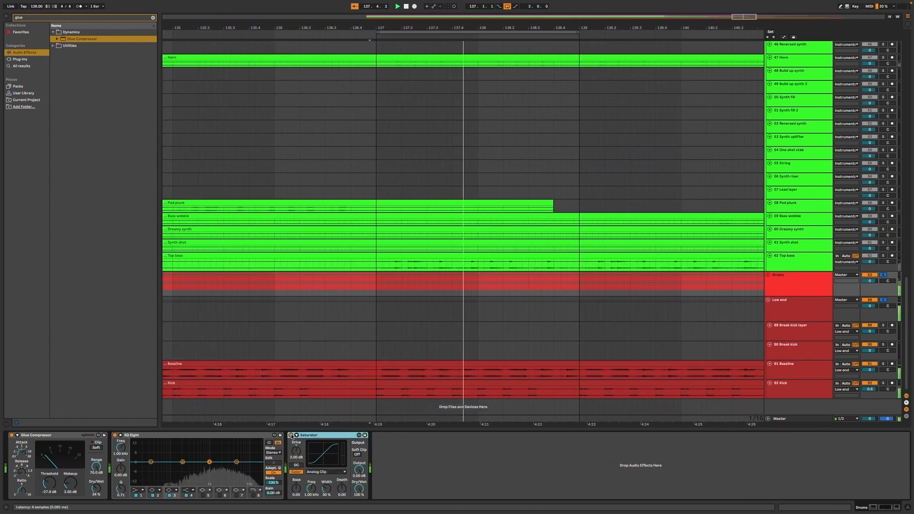
mouse_move(366, 492)
left_mouse_down()
mouse_move(366, 511)
mouse_move(364, 487)
left_mouse_up()
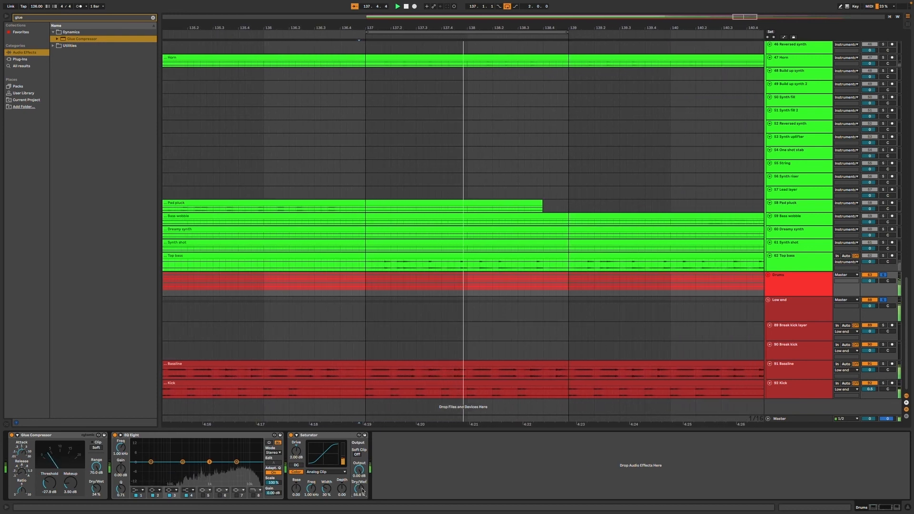
- Shape the Drums EQ Eight with a low cut of about 5 dB at 150 Hz and a wide boost of about 1.9 dB near 5 kHz
left_click_drag(151, 462, 177, 469)
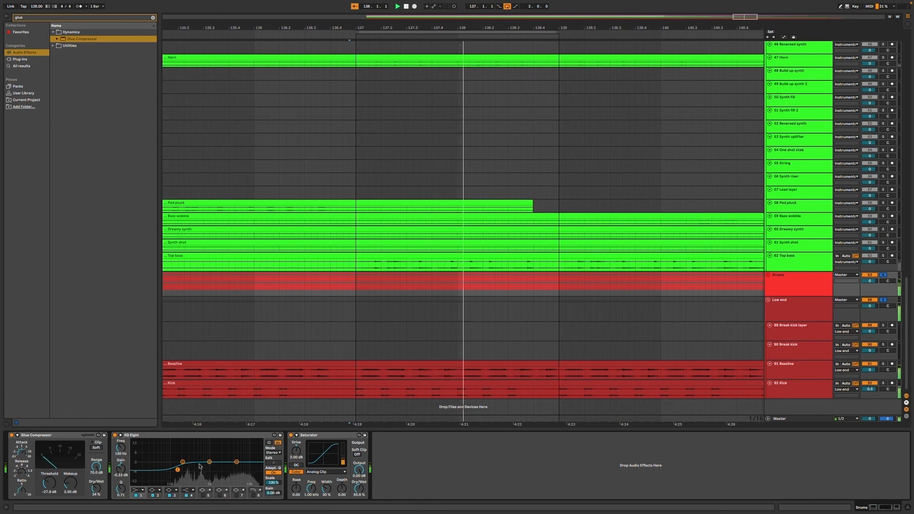
left_click_drag(209, 461, 237, 462)
left_click_drag(121, 489, 121, 507)
left_click_drag(237, 461, 236, 459)
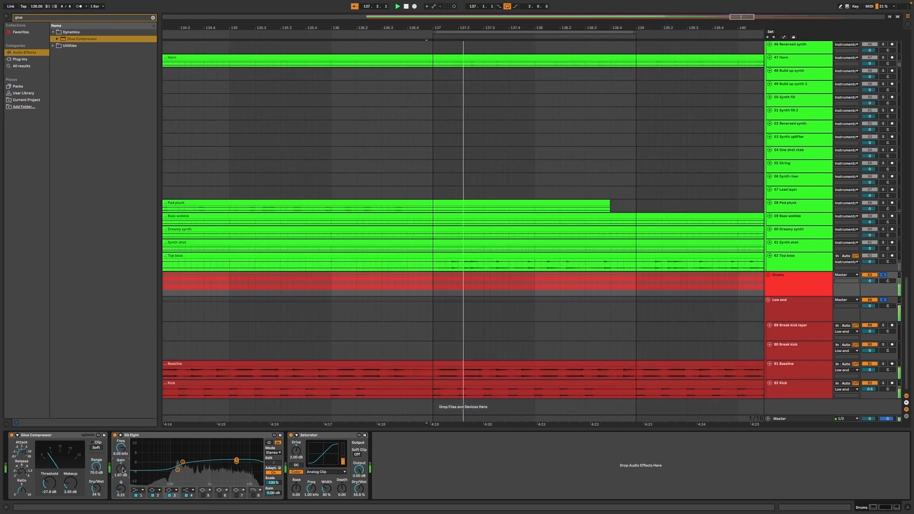
left_click(184, 436)
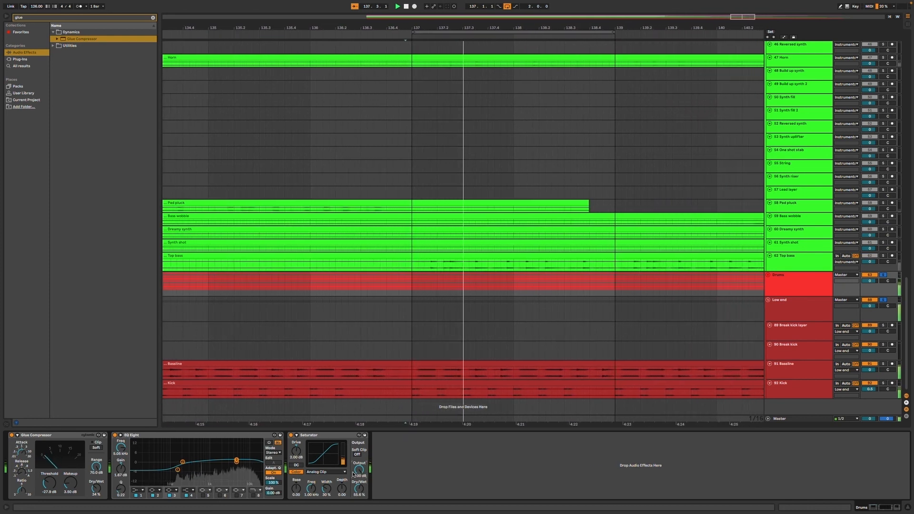
- Set the Drums Saturator's output to -1 dB and its dry/wet to 34.9%
left_click(334, 437)
key("super+a")
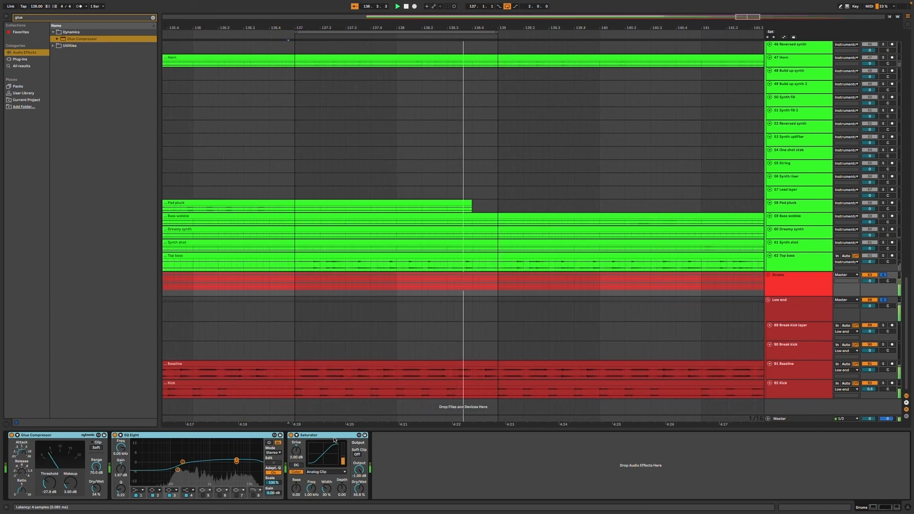
left_click_drag(357, 469, 356, 472)
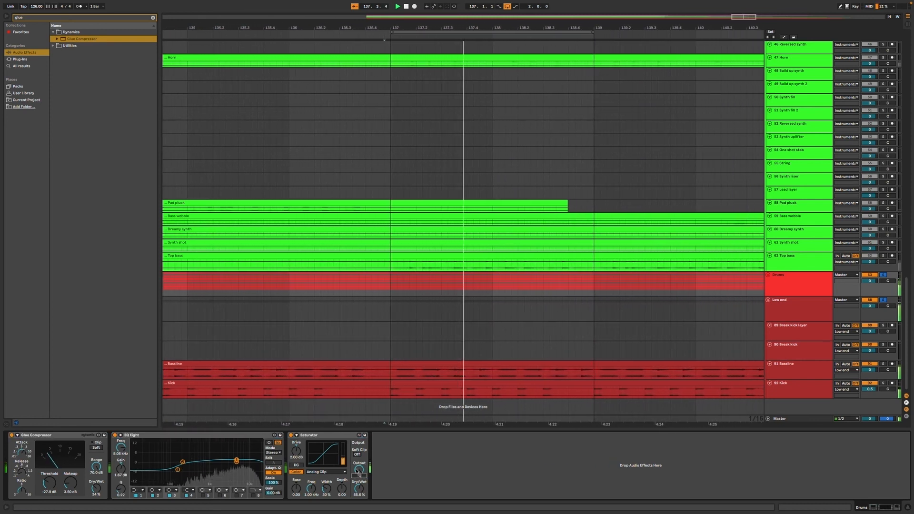
left_click(344, 435)
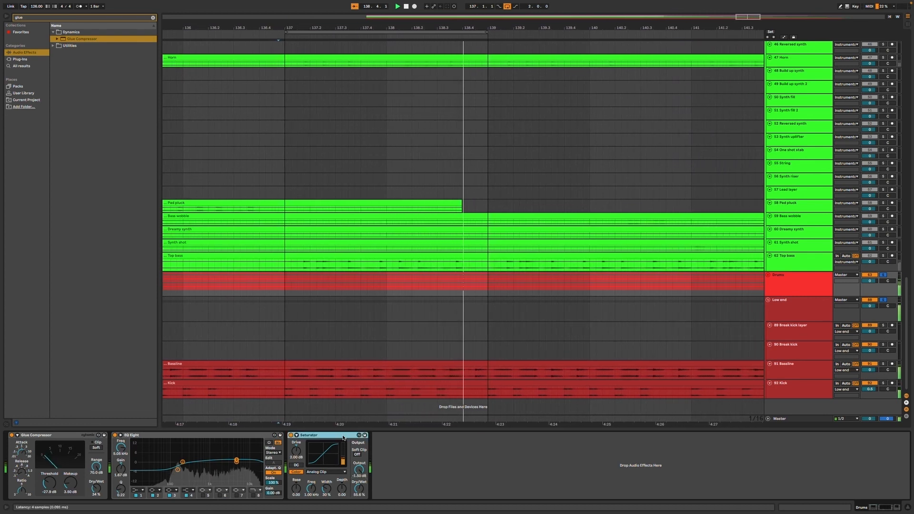
left_click_drag(359, 488, 359, 501)
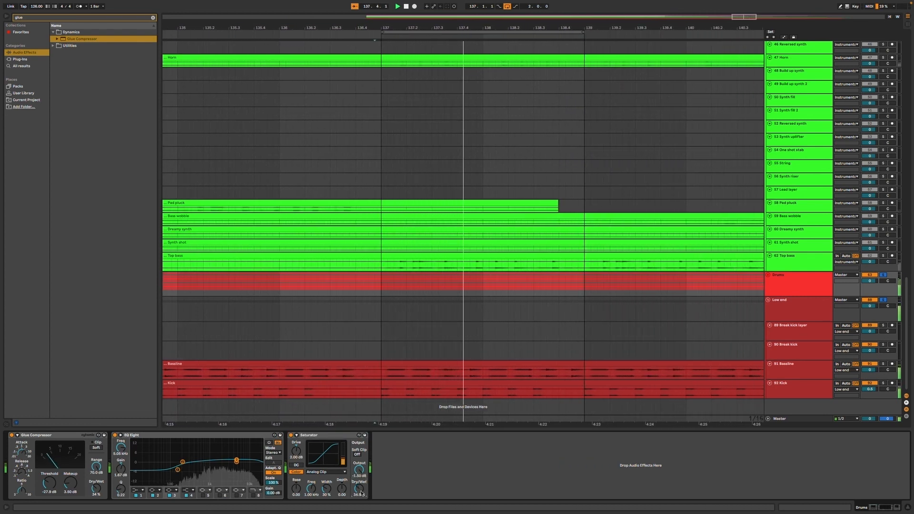
- Bypass all three Drums effects together and re-enable them to compare the sound
left_click(322, 437)
key("super+a")
key("0")
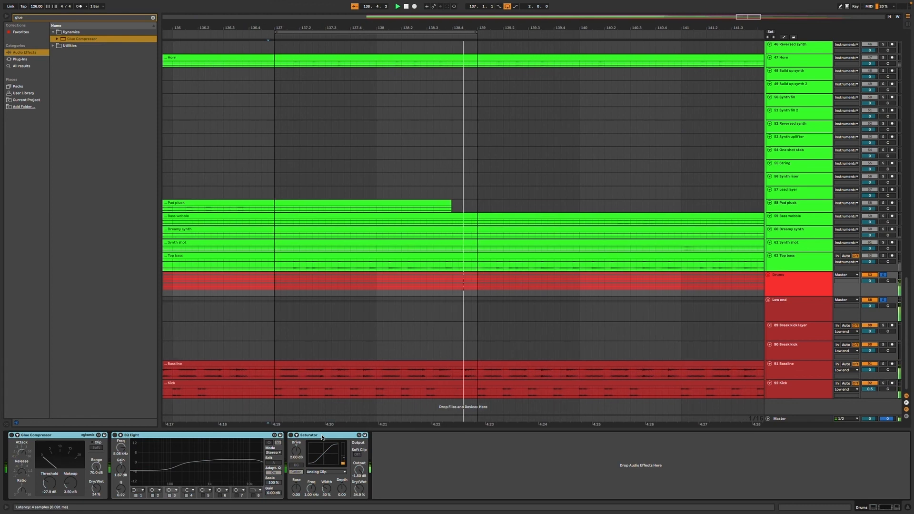
key("0")
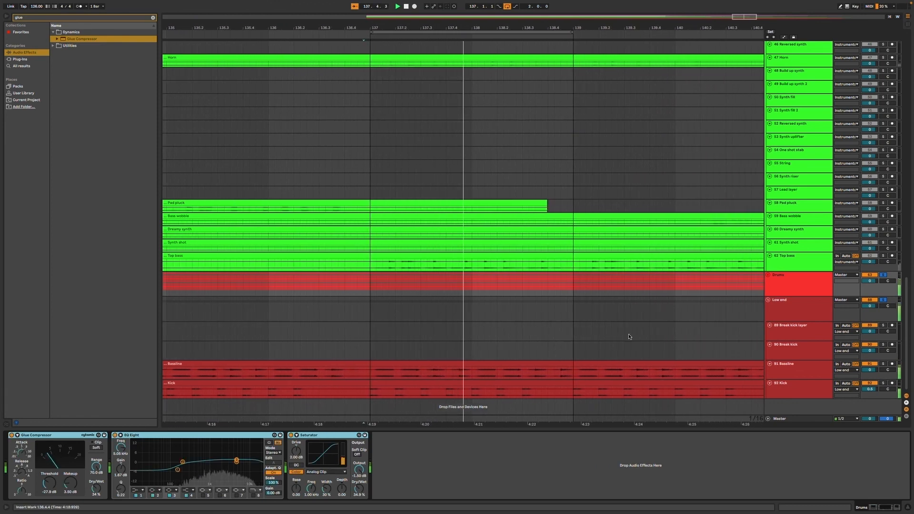
- Listen to the unsoloed full mix, then solo the Drums and Low end groups again and play the loop
scroll(628, 343, "up", 15)
left_click(464, 74)
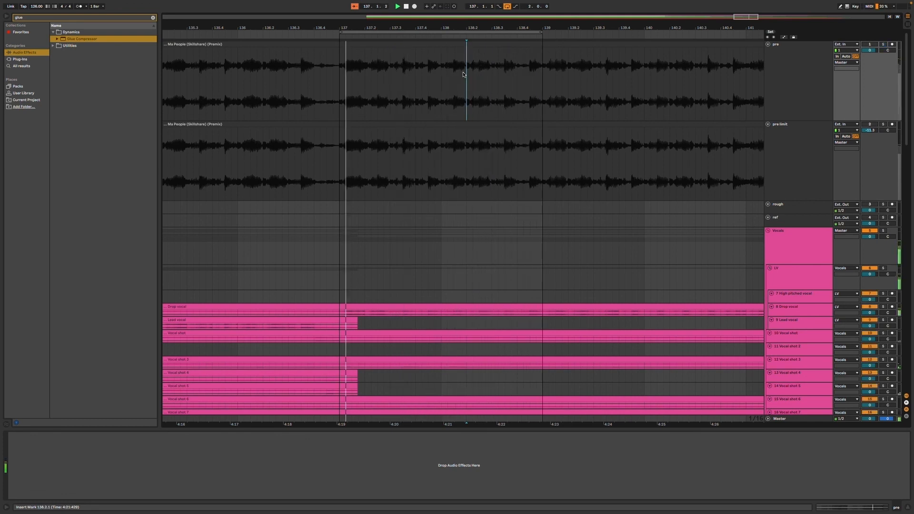
scroll(462, 74, "down", 20)
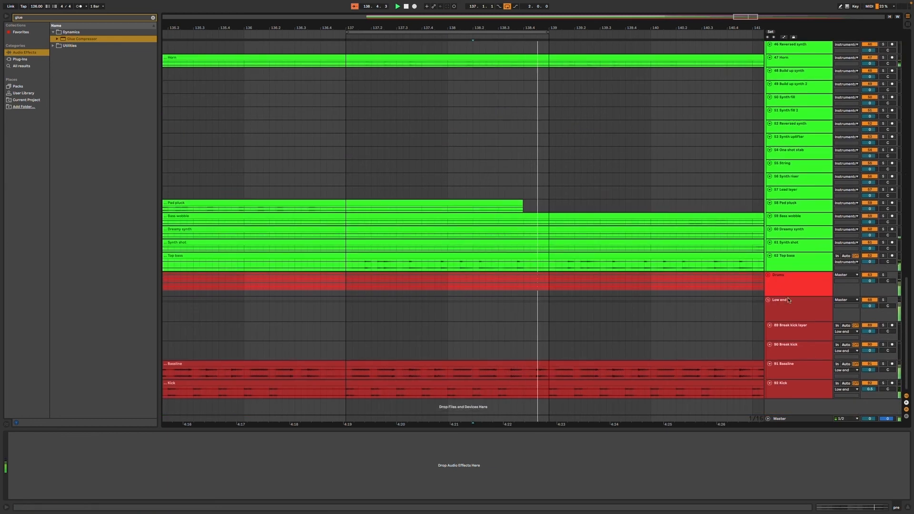
left_click(788, 299)
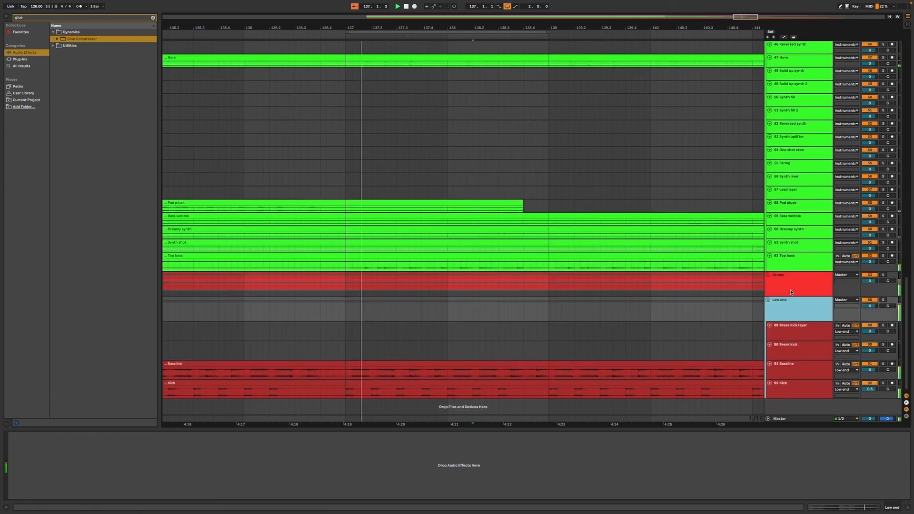
left_click(790, 287, "shift")
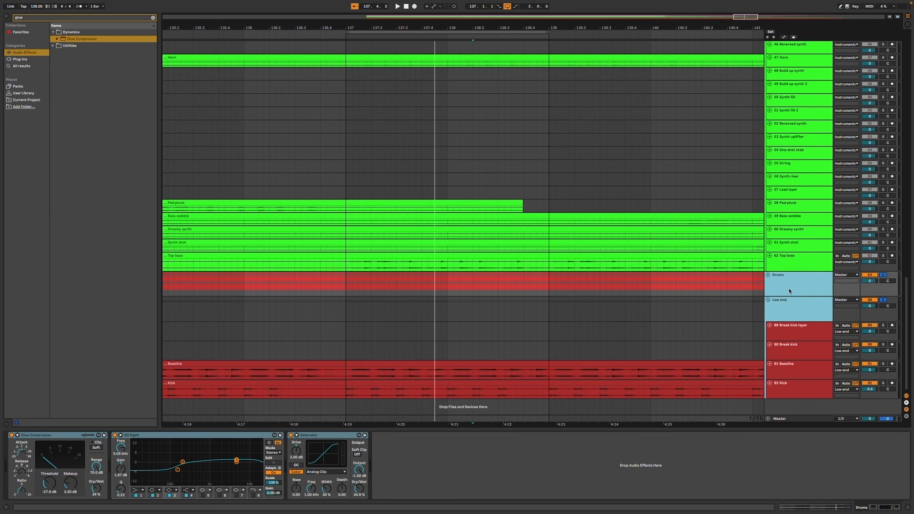
key("space")
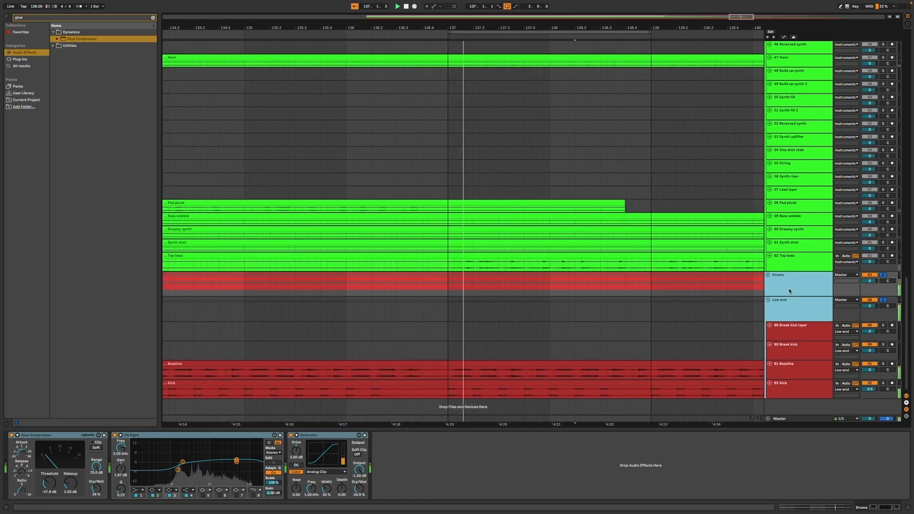